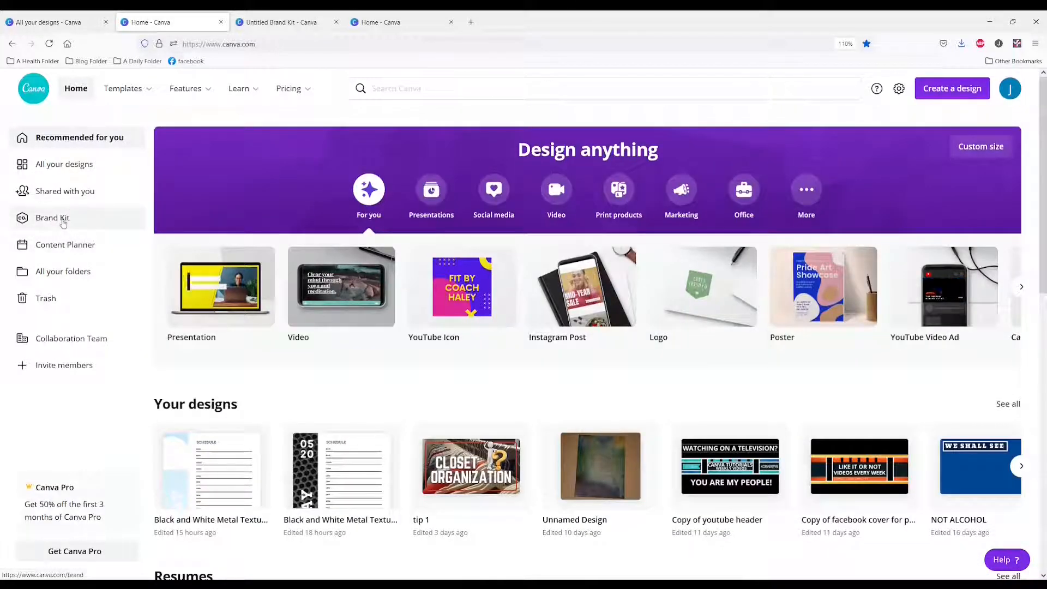
Open the Brand Kit and try to set the heading style's font to Bevan
{"action": "left_click", "coordinate": [62, 219]}
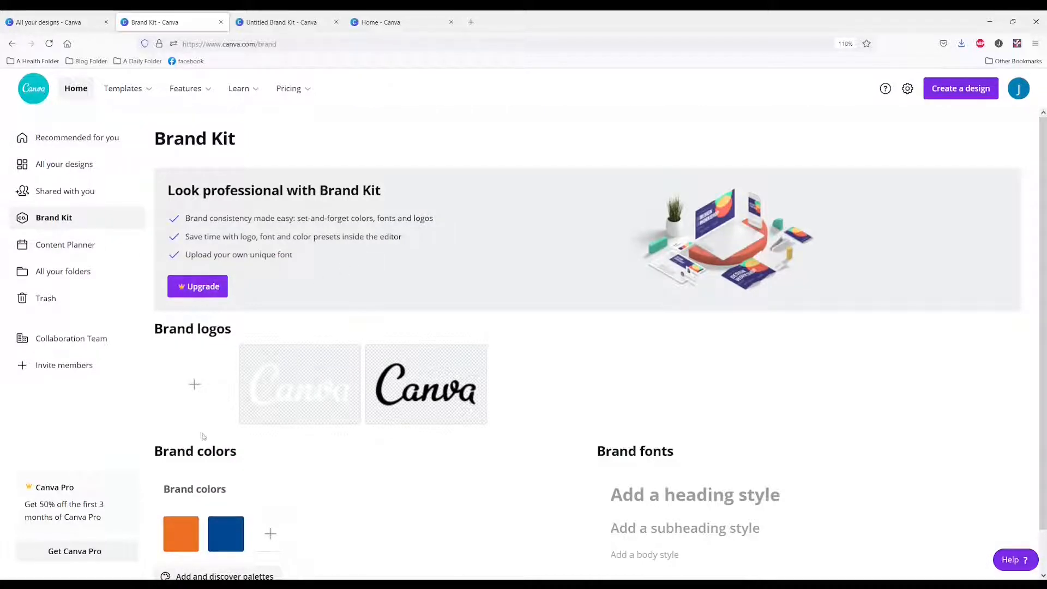
{"action": "scroll", "coordinate": [79, 398], "scroll_direction": "down", "scroll_amount": 1}
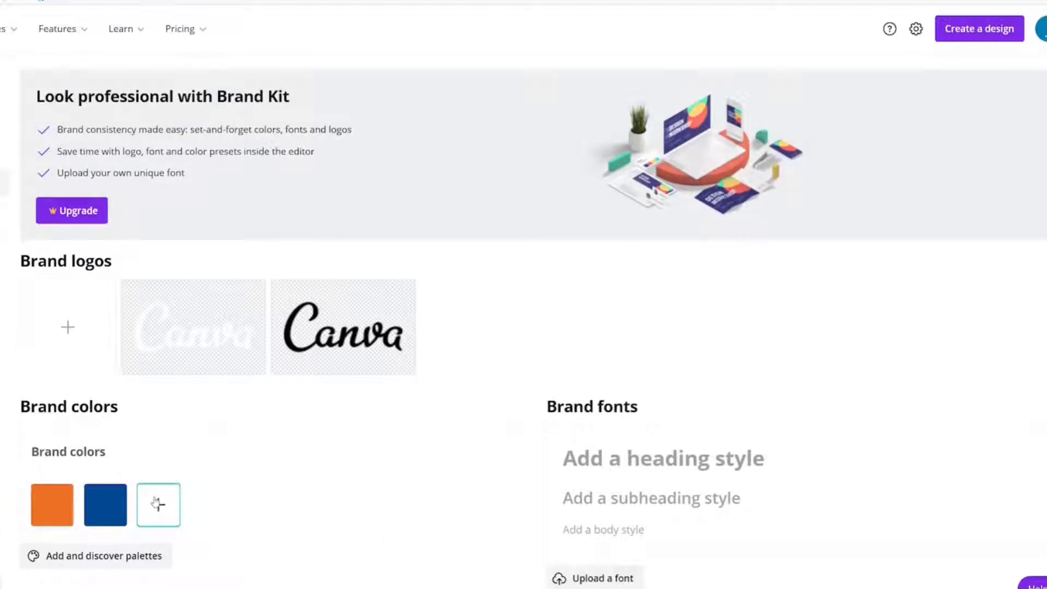
{"action": "left_click", "coordinate": [634, 465]}
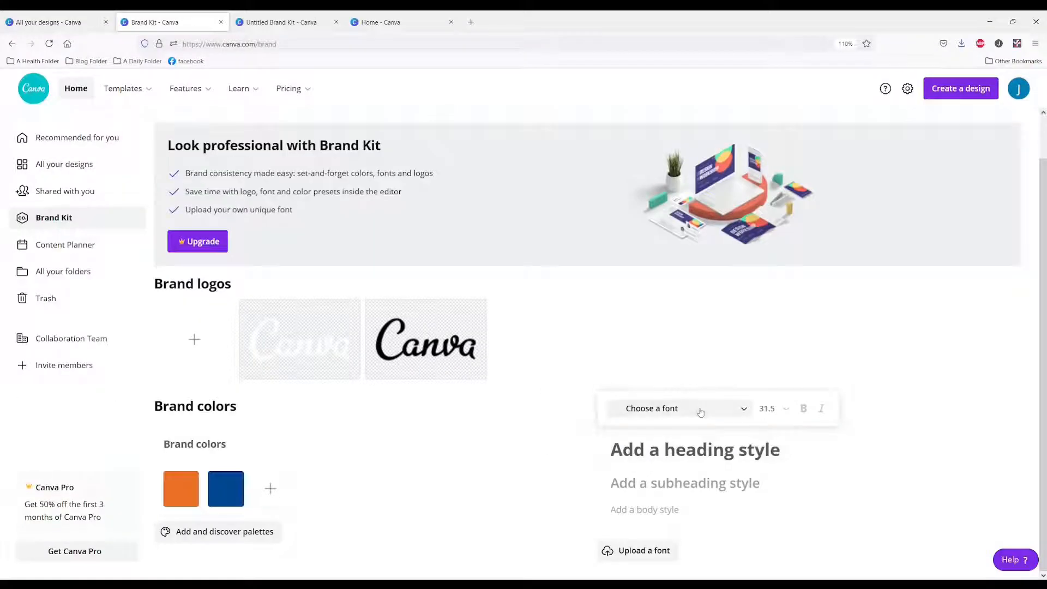
{"action": "left_click", "coordinate": [666, 409]}
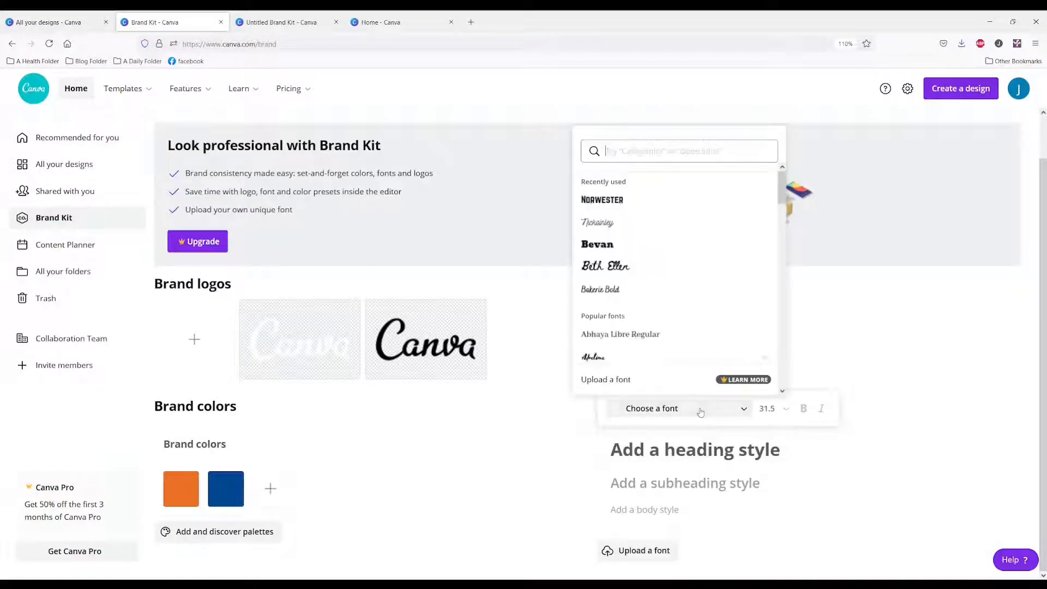
{"action": "left_click", "coordinate": [600, 245]}
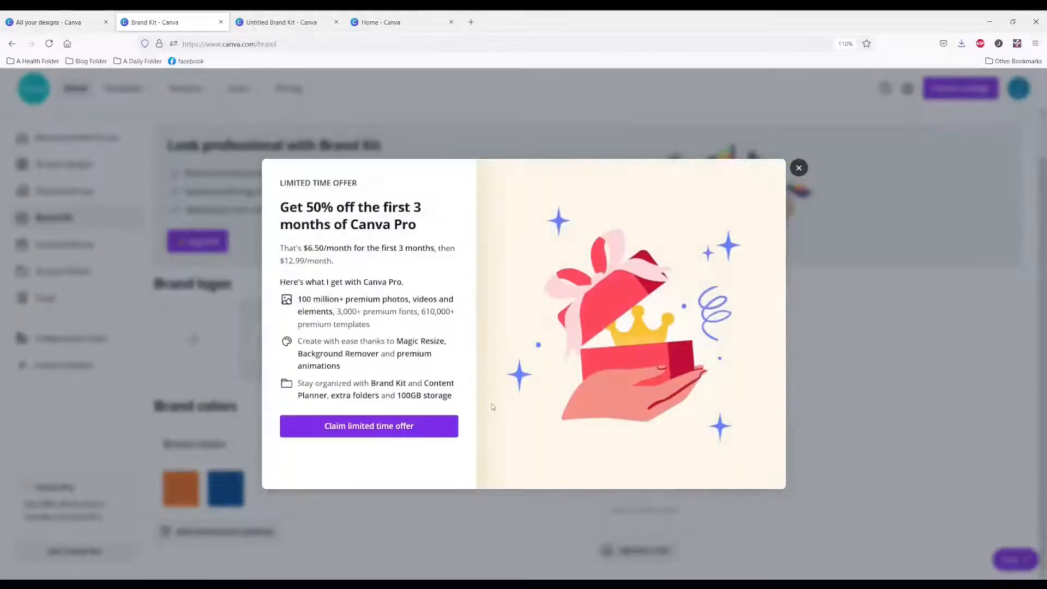
{"action": "left_click", "coordinate": [384, 541]}
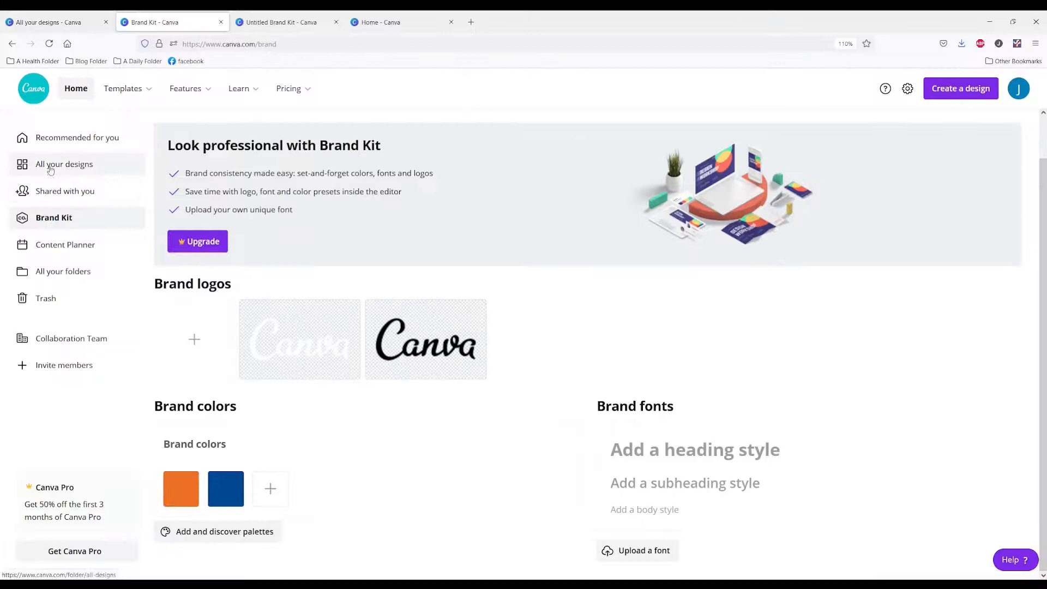
Go to all designs and create a new blank Instagram Post design
{"action": "left_click", "coordinate": [51, 169]}
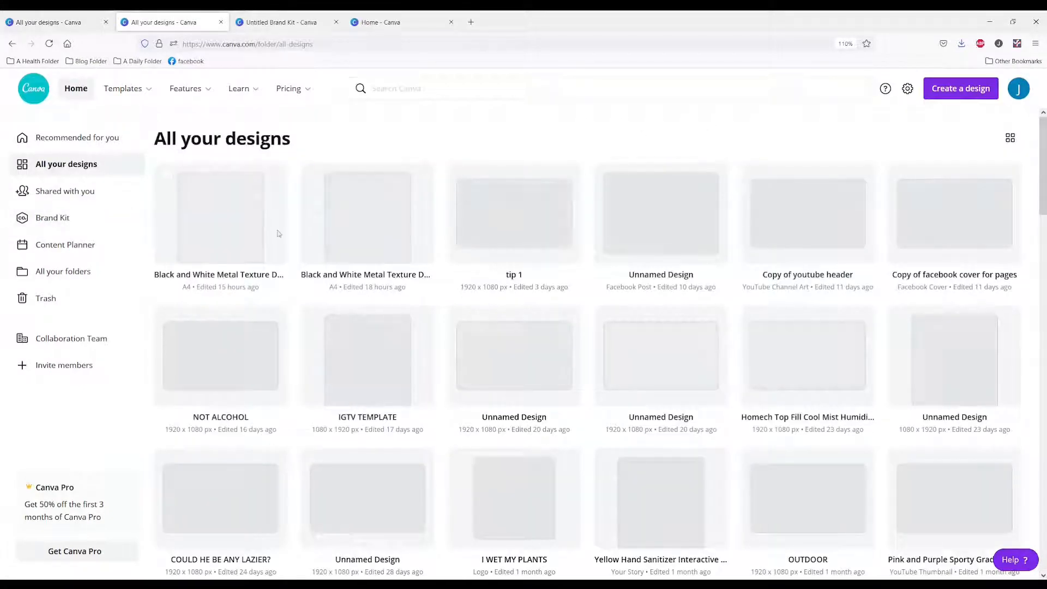
{"action": "left_click", "coordinate": [945, 93]}
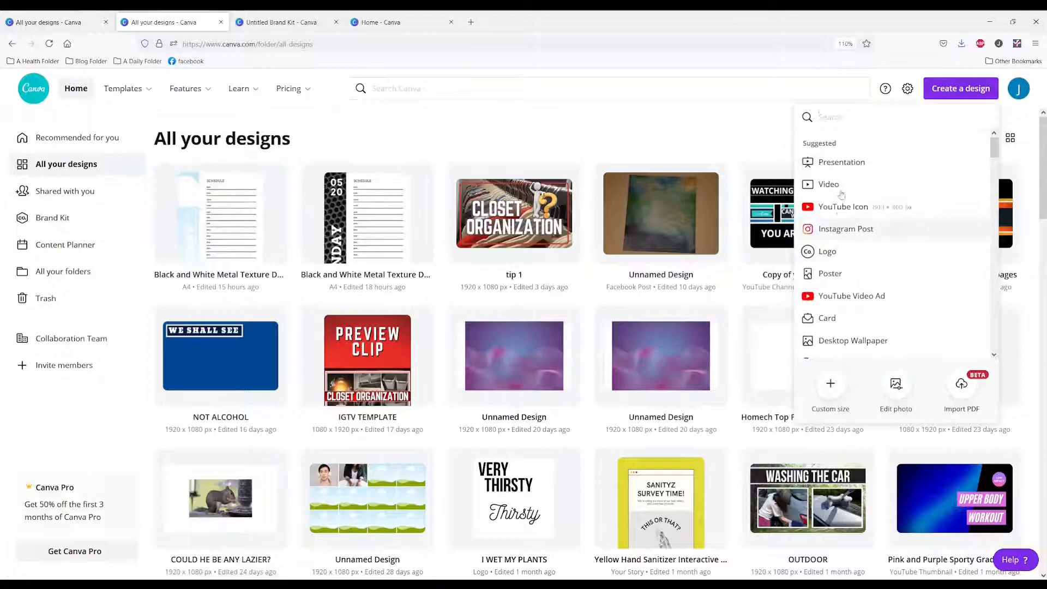
{"action": "left_click", "coordinate": [844, 230]}
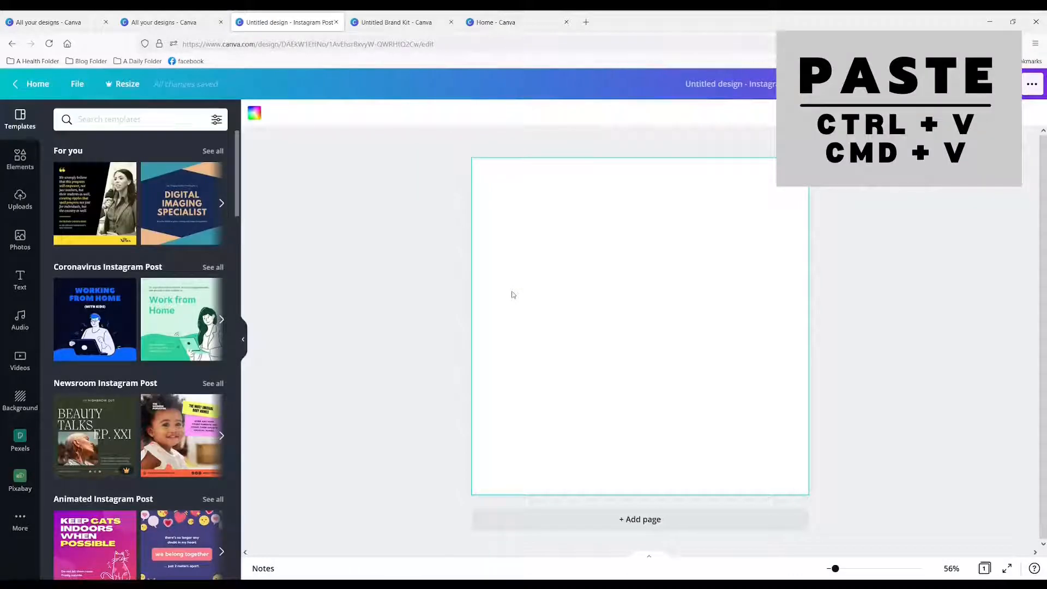
Paste the copied Brand Kit screenshot onto the blank page and move it to the upper part of the page
{"action": "key", "text": "ctrl+v"}
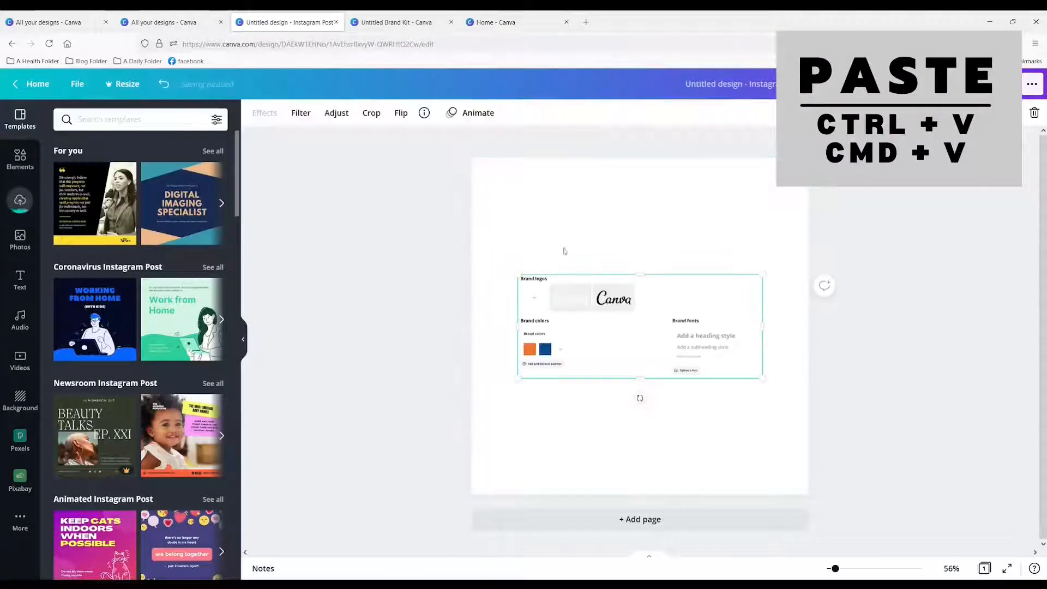
{"action": "right_click", "coordinate": [576, 321]}
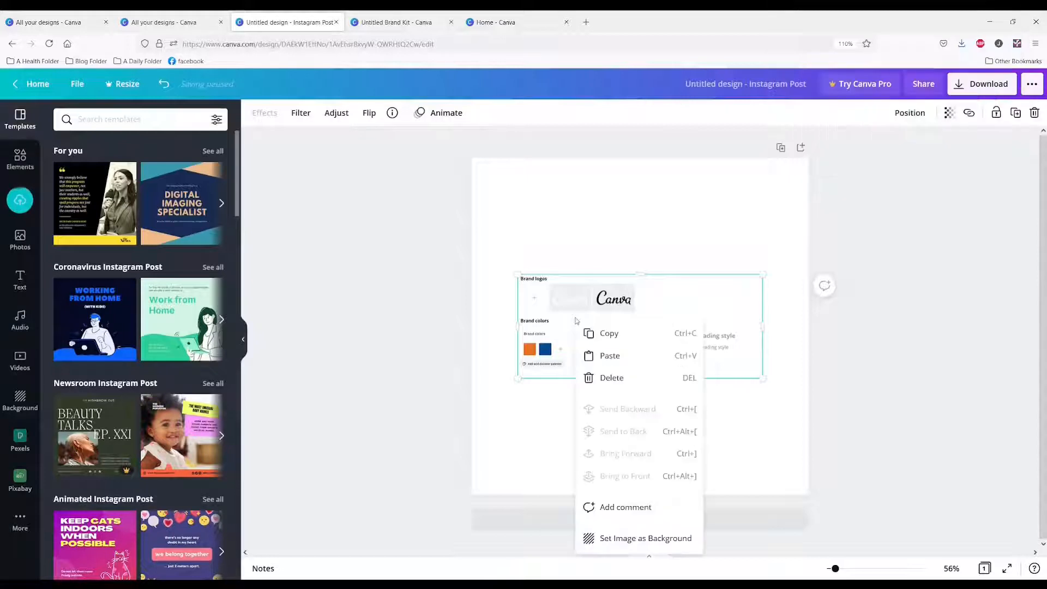
{"action": "left_click", "coordinate": [563, 313]}
{"action": "left_click_drag", "start_coordinate": [576, 323], "coordinate": [565, 242]}
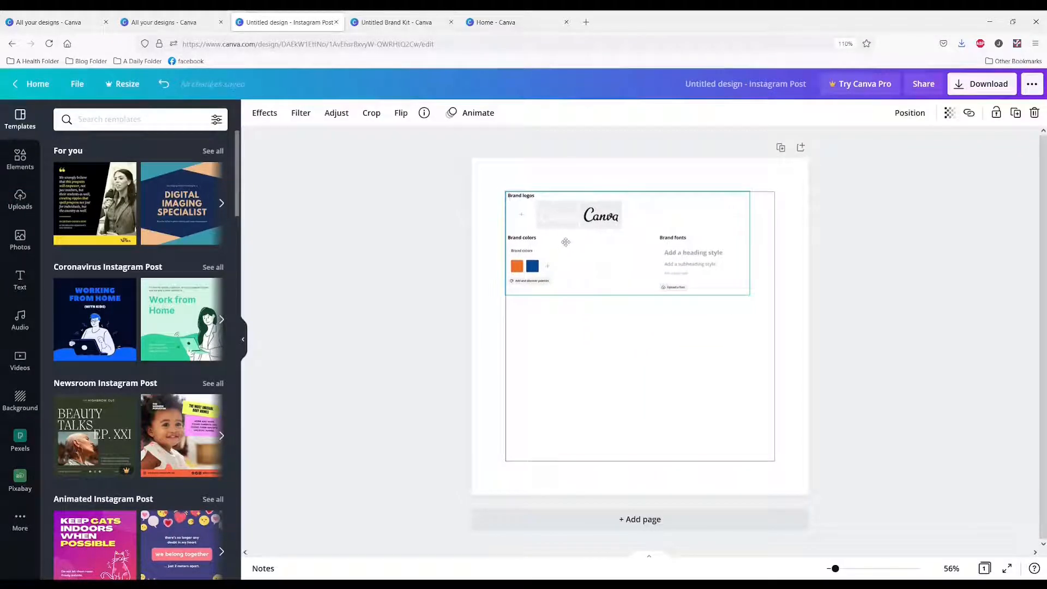
{"action": "left_click", "coordinate": [552, 370]}
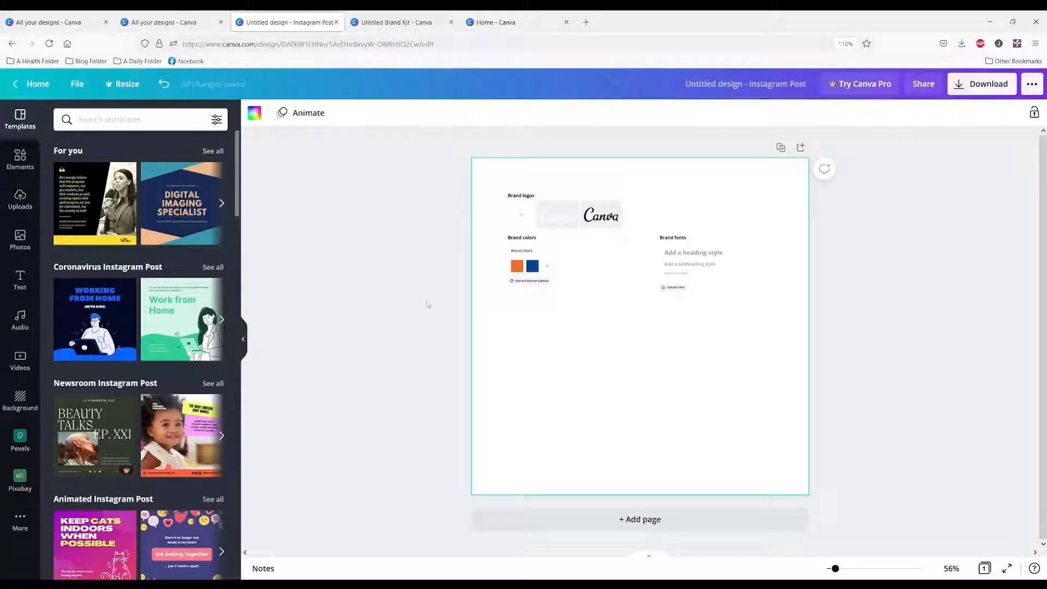
Upload the brand images from the device and add the circular "Canva Tutorials" logo to the page
{"action": "left_click", "coordinate": [21, 206]}
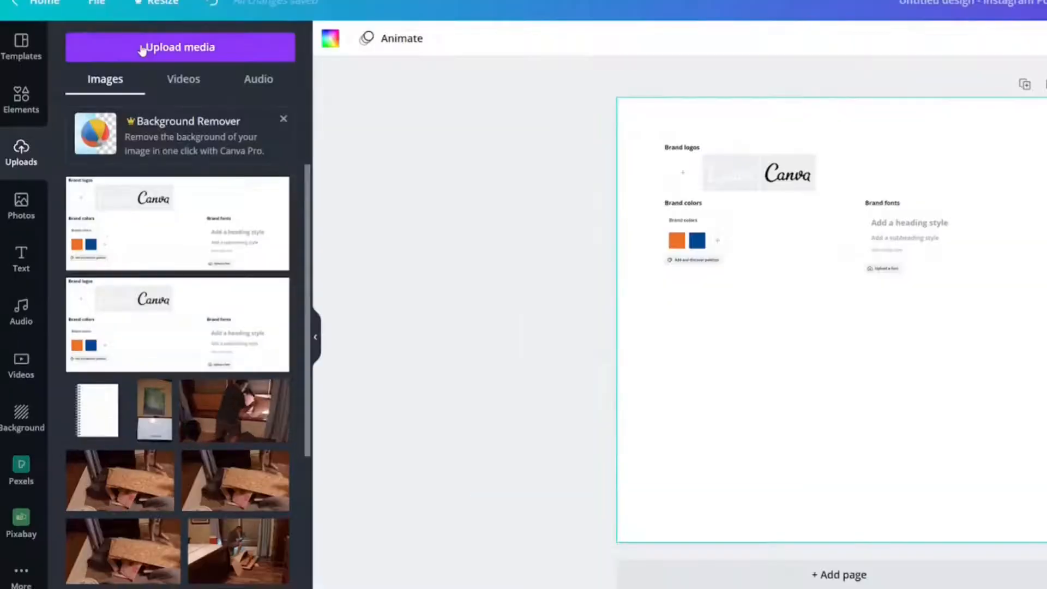
{"action": "left_click", "coordinate": [112, 120]}
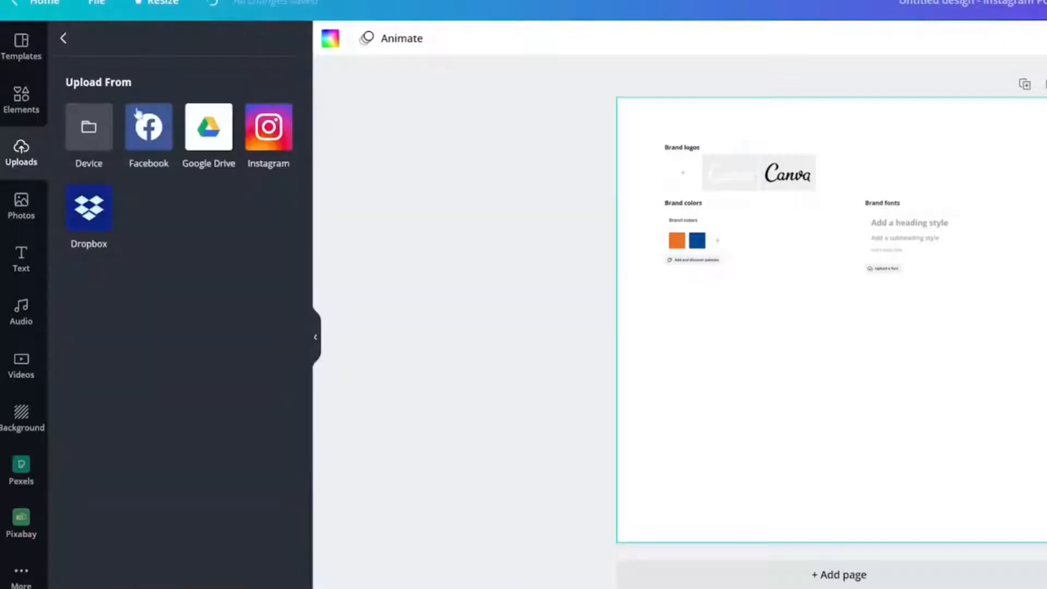
{"action": "left_click", "coordinate": [87, 131]}
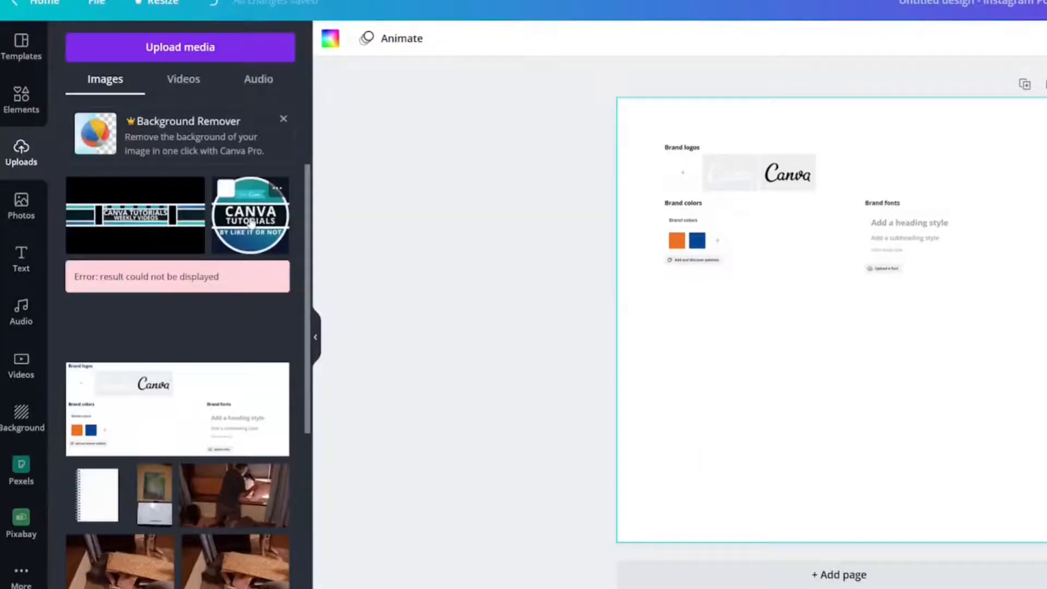
{"action": "left_click", "coordinate": [251, 223]}
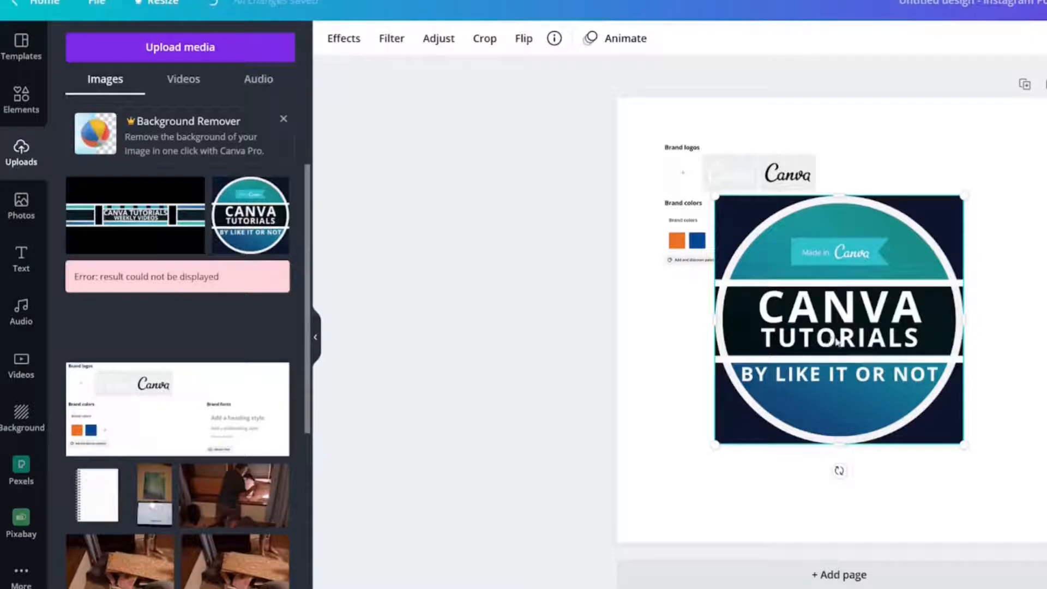
Shrink the circular logo and place it in the page's upper-left corner, moving the Brand Kit screenshot out of its way
{"action": "left_click_drag", "start_coordinate": [837, 341], "coordinate": [740, 439]}
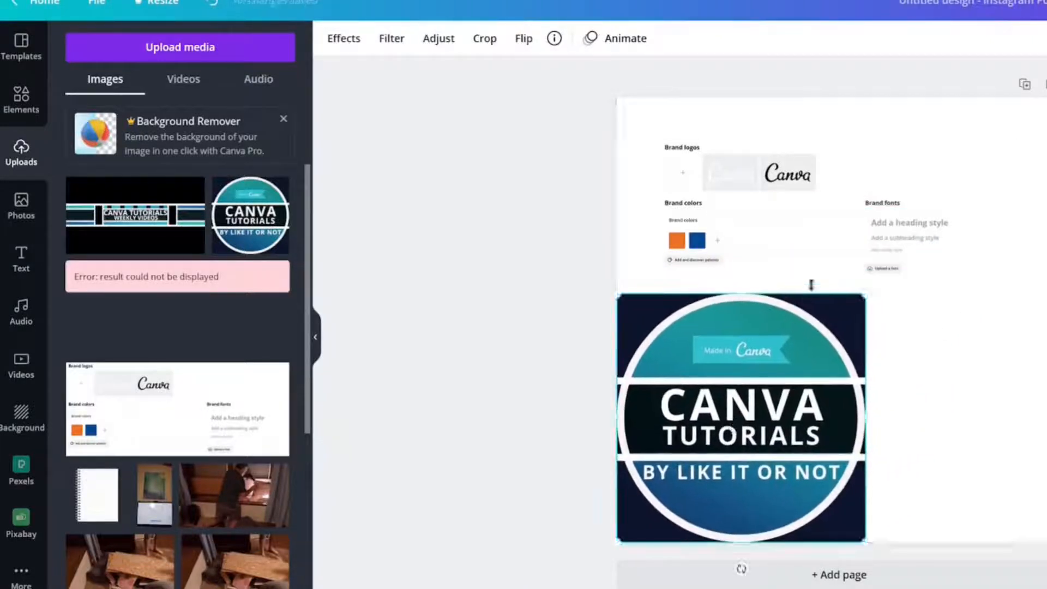
{"action": "left_click_drag", "start_coordinate": [866, 295], "coordinate": [761, 398]}
{"action": "left_click_drag", "start_coordinate": [723, 442], "coordinate": [744, 386]}
{"action": "left_click_drag", "start_coordinate": [761, 215], "coordinate": [880, 433]}
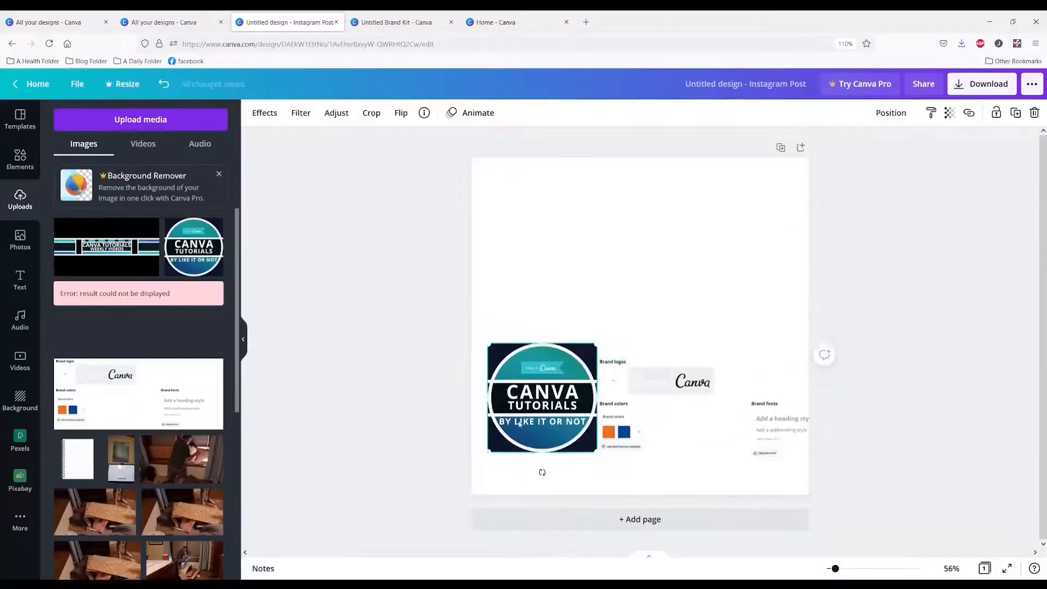
{"action": "left_click_drag", "start_coordinate": [677, 443], "coordinate": [660, 196]}
{"action": "left_click_drag", "start_coordinate": [505, 231], "coordinate": [501, 235]}
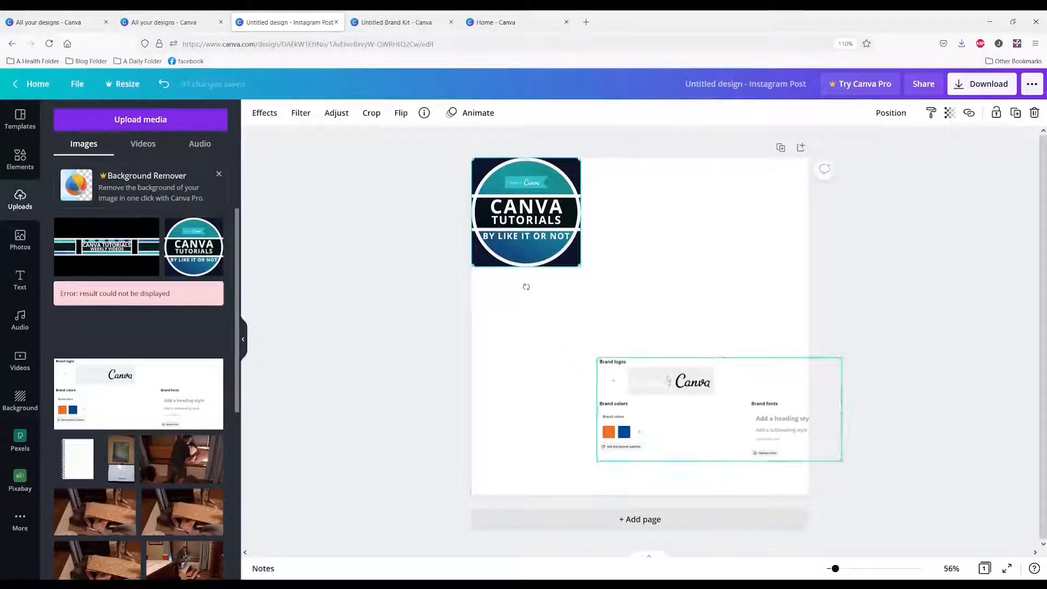
Move the Brand Kit screenshot below the logo, toward the left side of the page's lower half
{"action": "left_click_drag", "start_coordinate": [660, 381], "coordinate": [582, 350]}
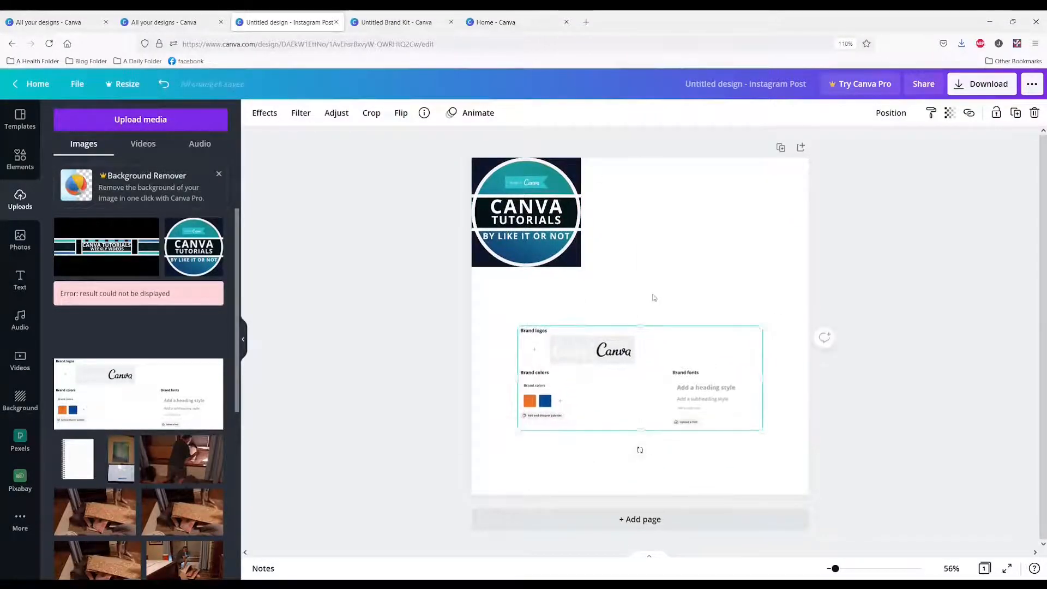
{"action": "left_click", "coordinate": [653, 297]}
{"action": "left_click_drag", "start_coordinate": [594, 409], "coordinate": [562, 399]}
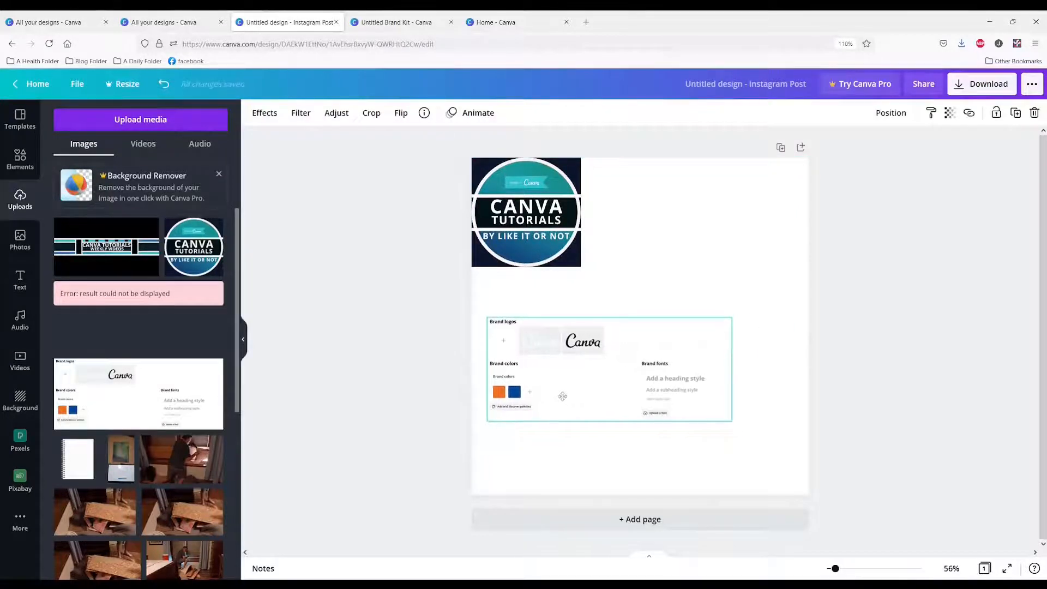
{"action": "left_click", "coordinate": [517, 256]}
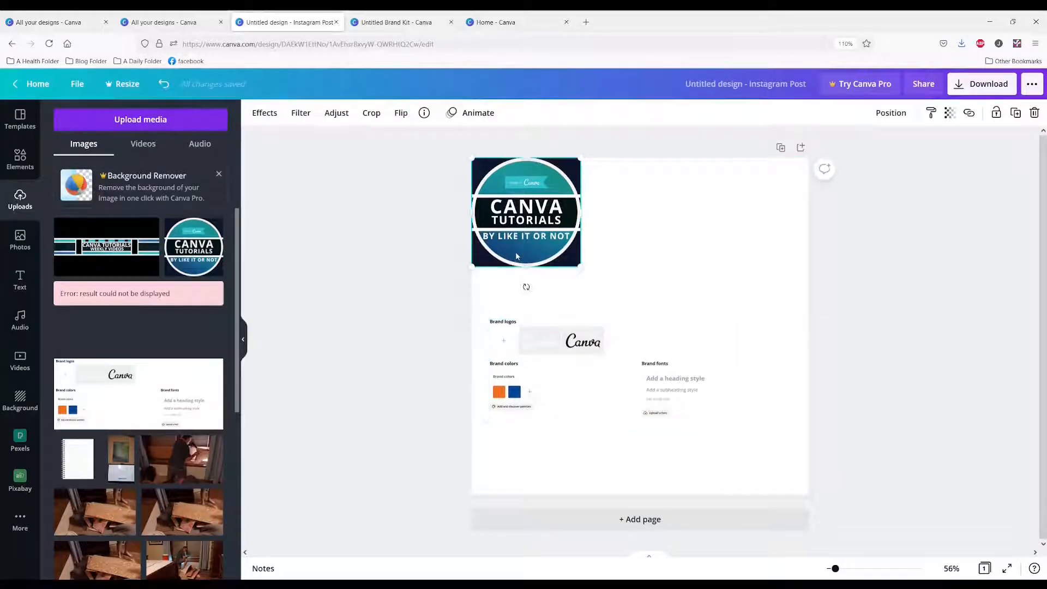
{"action": "left_click", "coordinate": [627, 262]}
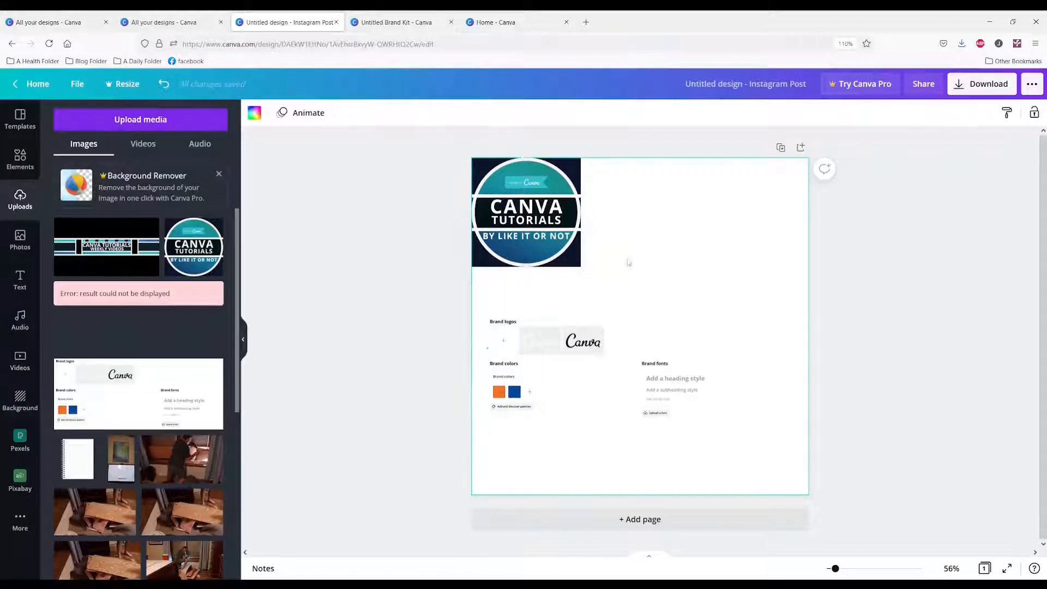
{"action": "left_click", "coordinate": [606, 415]}
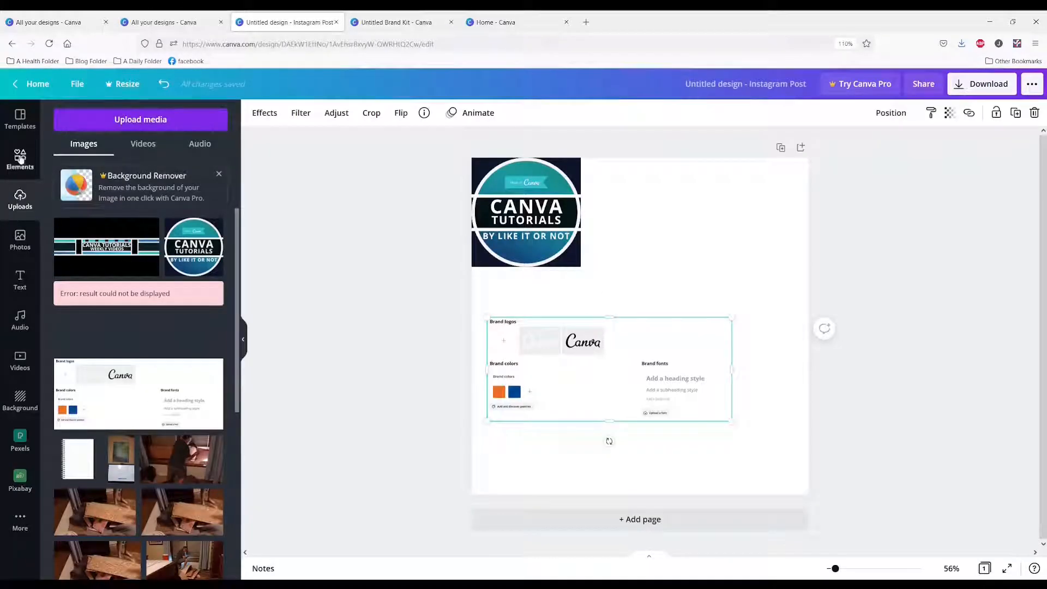
Add a text box with the default paragraph text and set its color to hex 00C4CC
{"action": "left_click", "coordinate": [687, 274]}
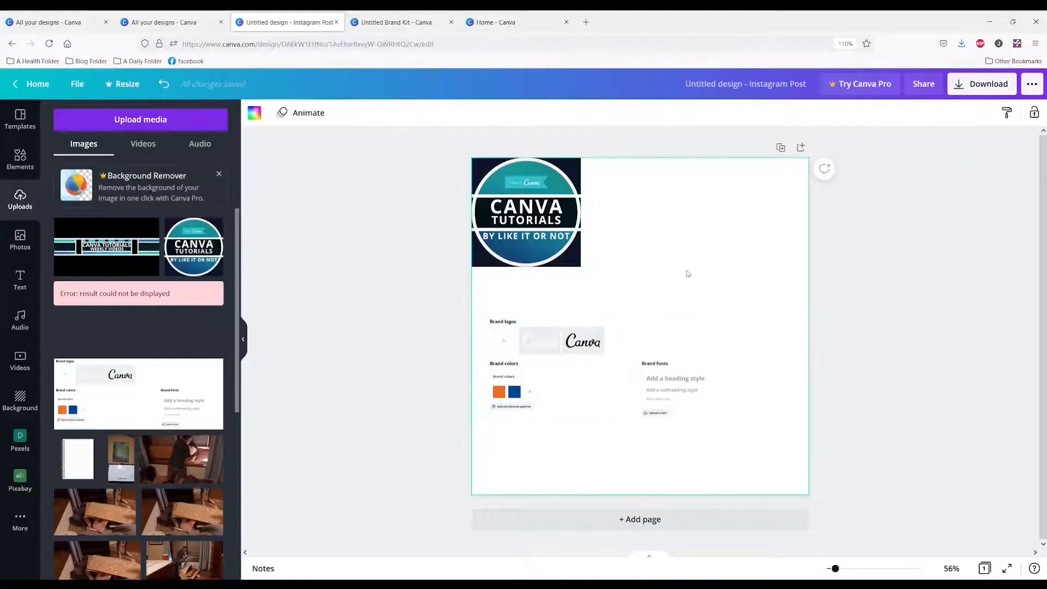
{"action": "key", "text": "t"}
{"action": "left_click", "coordinate": [423, 113]}
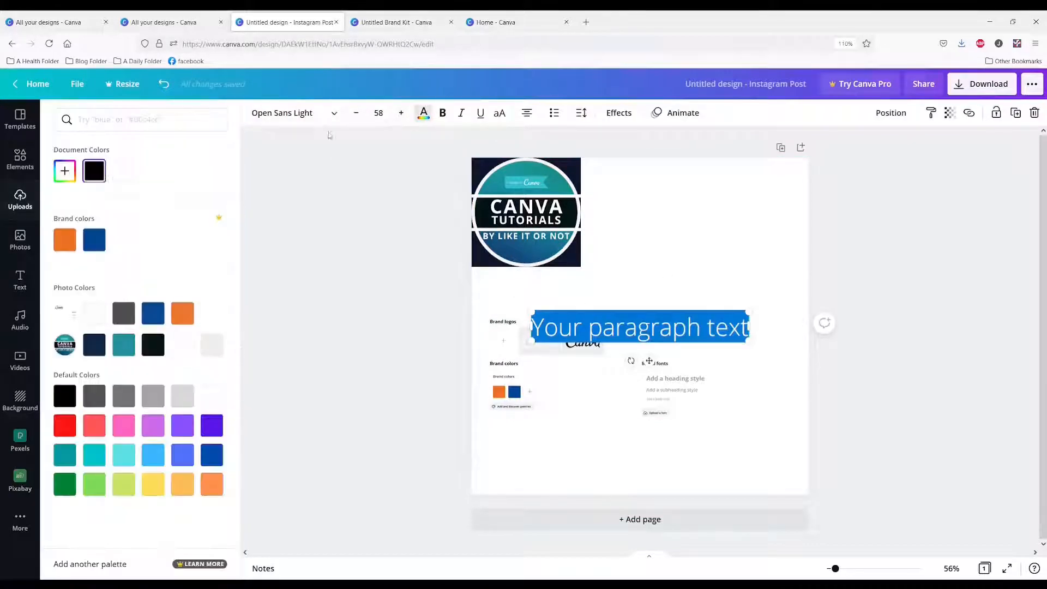
{"action": "left_click", "coordinate": [126, 120]}
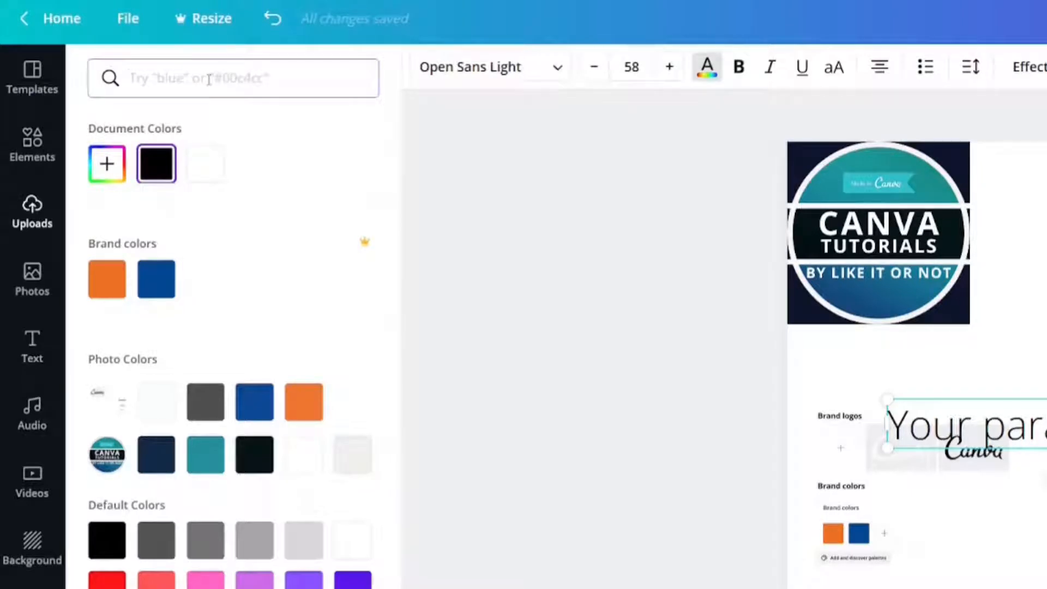
{"action": "type", "text": "00C"}
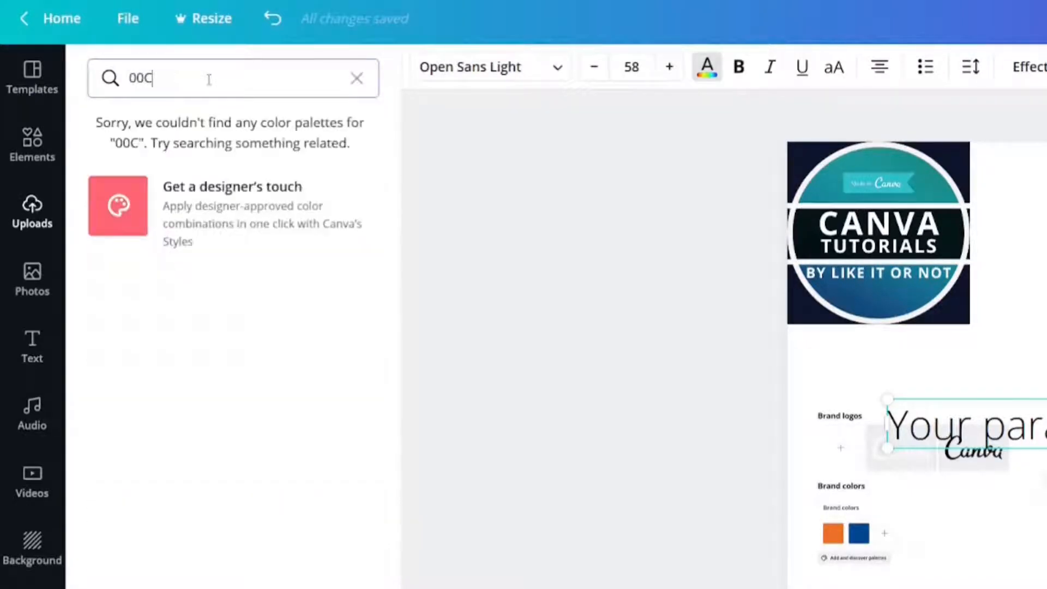
{"action": "type", "text": "4CC"}
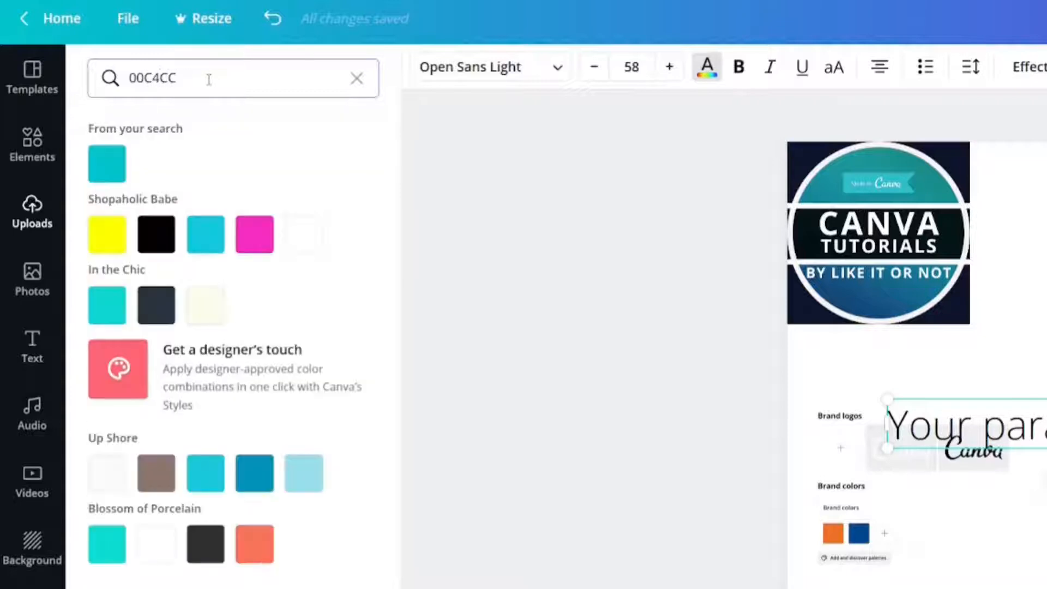
{"action": "left_click", "coordinate": [106, 176]}
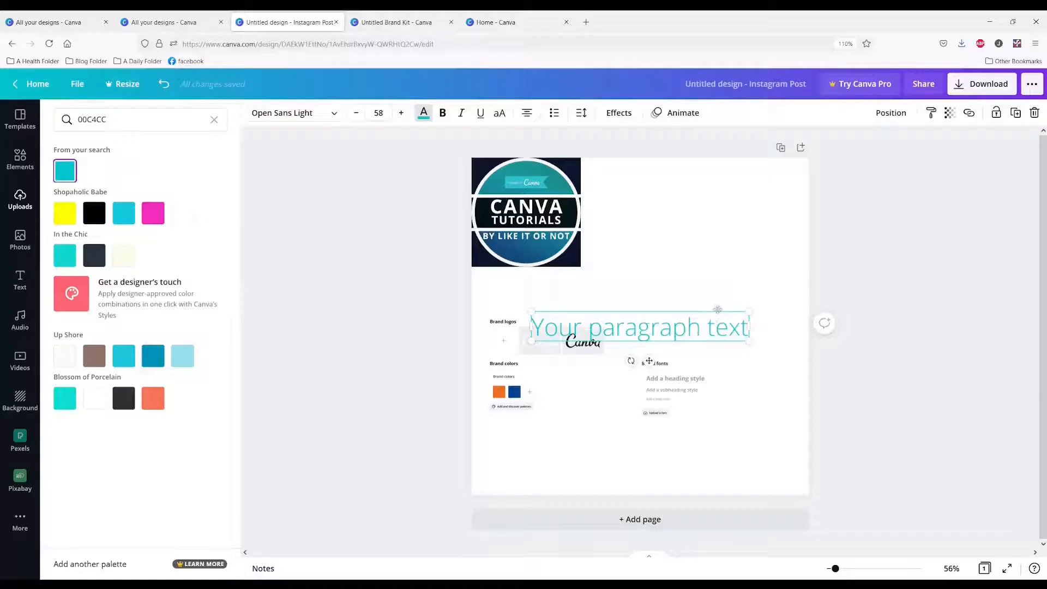
Make a blue and a navy copy of the turquoise text and stack the three lines below the logo
{"action": "left_click_drag", "start_coordinate": [649, 360], "coordinate": [682, 324]}
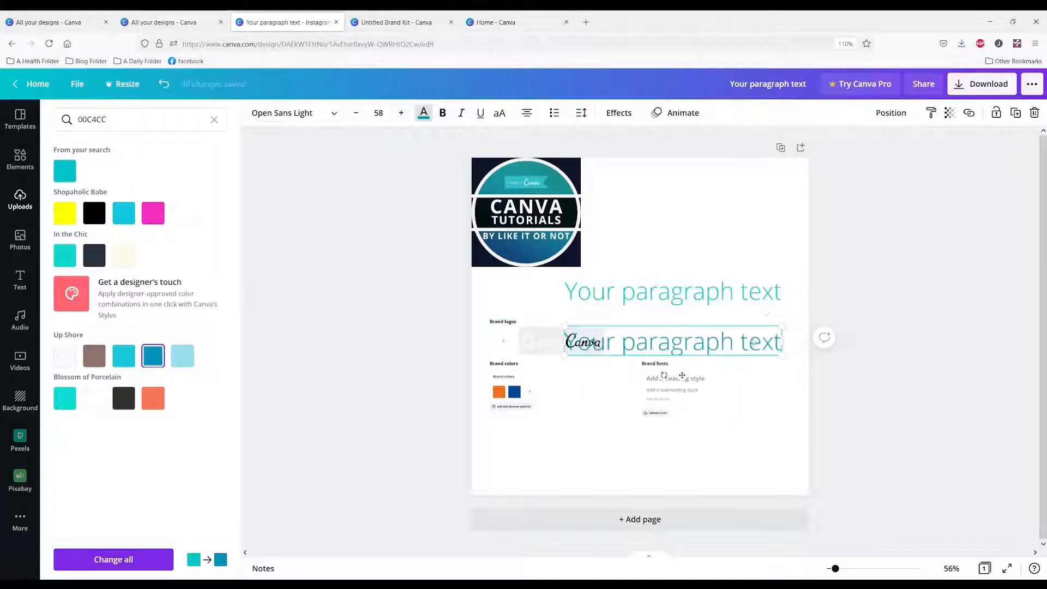
{"action": "left_click_drag", "start_coordinate": [750, 340], "coordinate": [753, 317]}
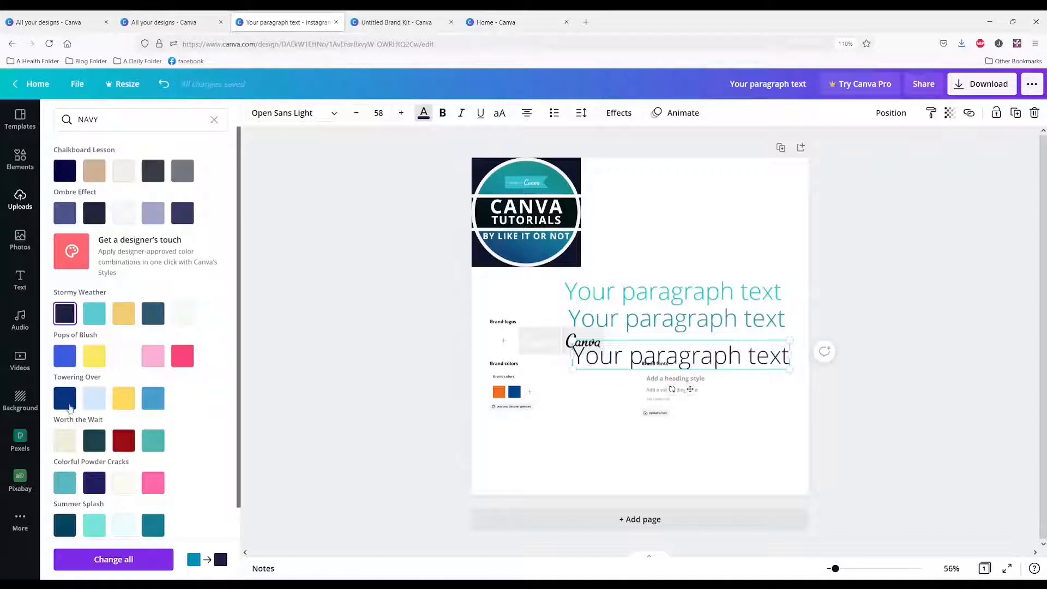
{"action": "left_click", "coordinate": [65, 398]}
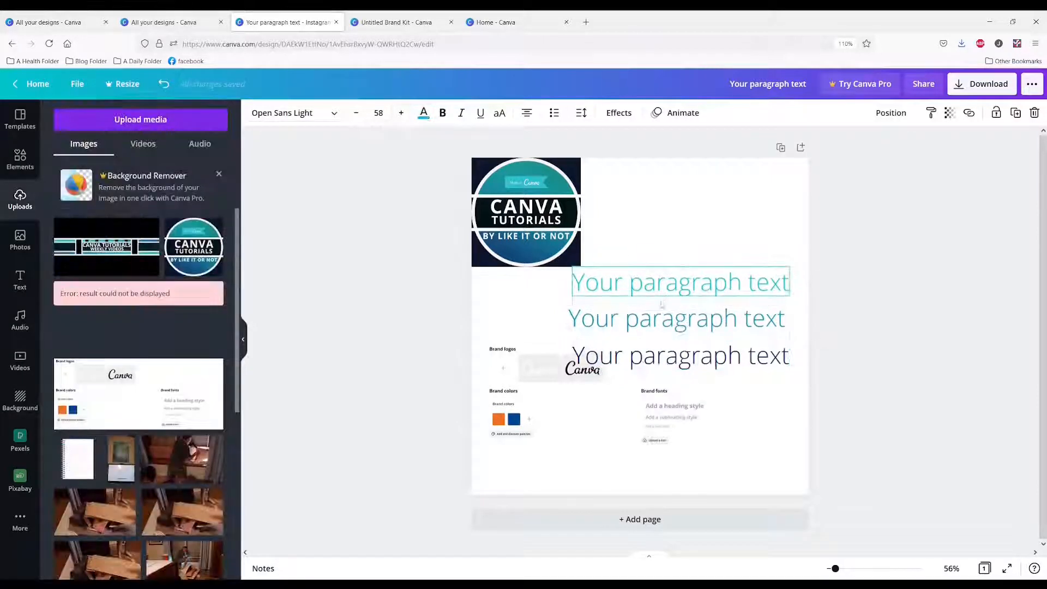
{"action": "left_click_drag", "start_coordinate": [661, 318], "coordinate": [664, 312]}
{"action": "left_click_drag", "start_coordinate": [688, 353], "coordinate": [685, 338]}
Select the turquoise top text line and view the document colors available for it
{"action": "left_click", "coordinate": [607, 283]}
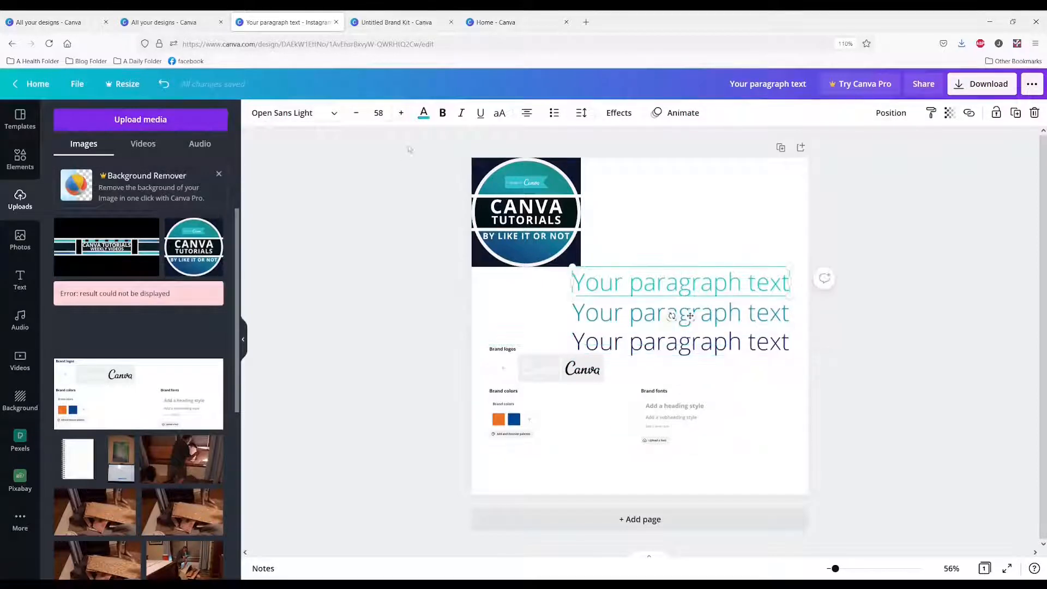
{"action": "left_click", "coordinate": [420, 117]}
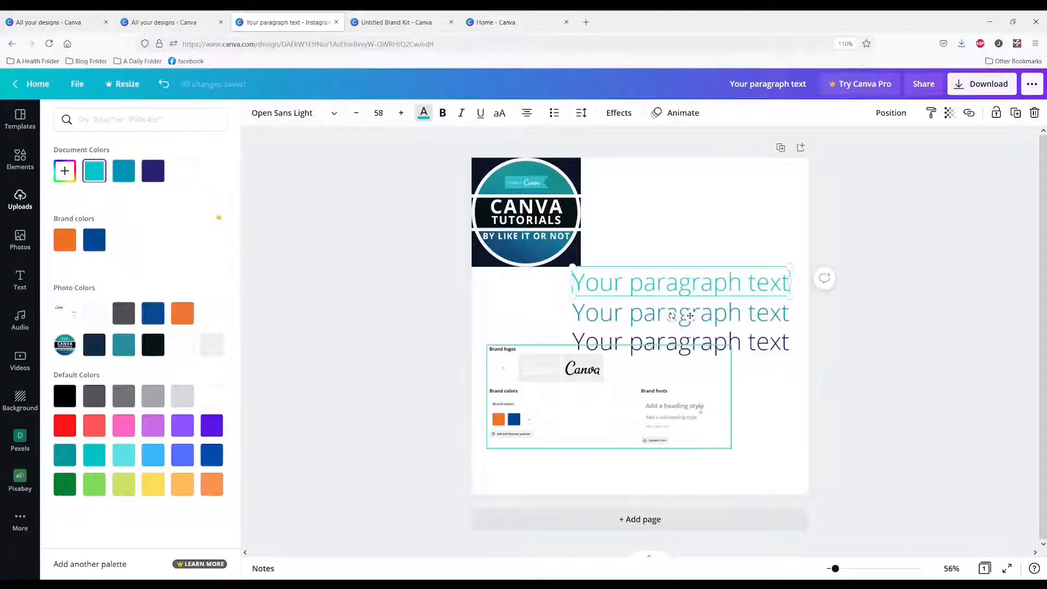
Search the elements for "GRID" and add the grid with five equal vertical columns to the page
{"action": "left_click", "coordinate": [648, 424]}
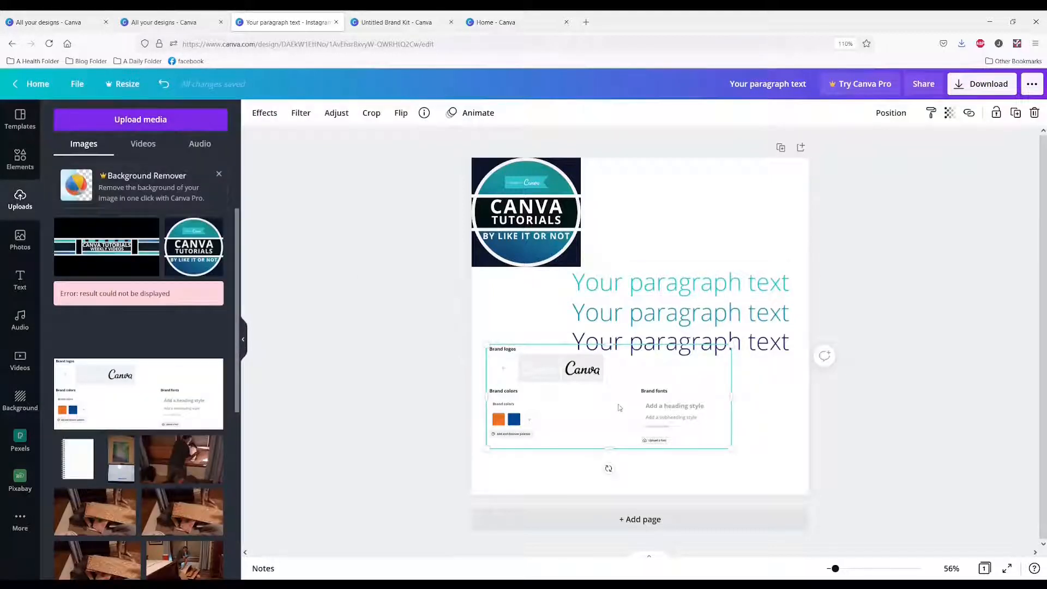
{"action": "left_click", "coordinate": [20, 160]}
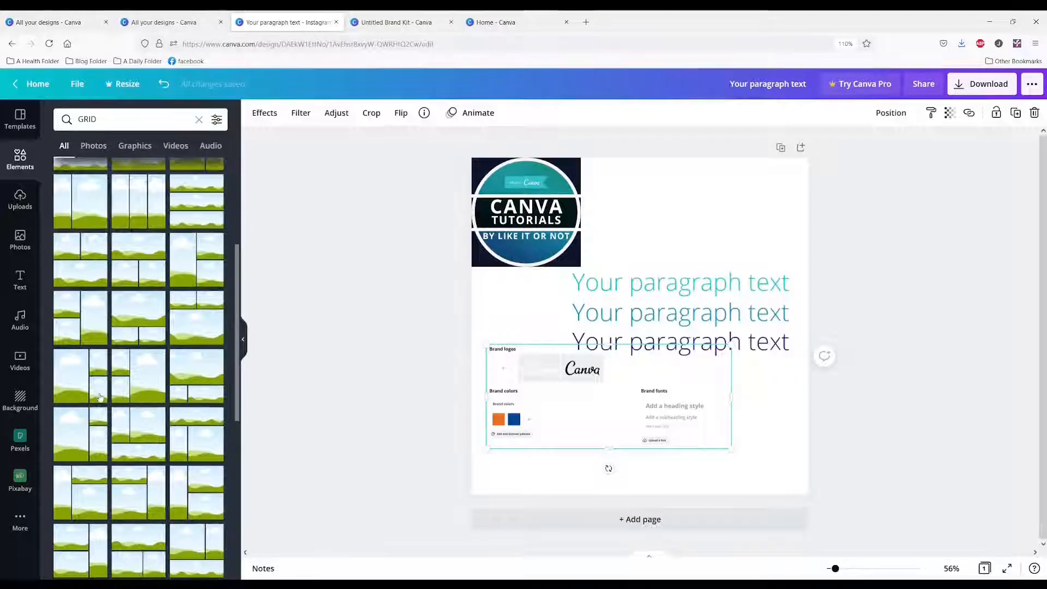
{"action": "scroll", "coordinate": [101, 399], "scroll_direction": "down", "scroll_amount": 5}
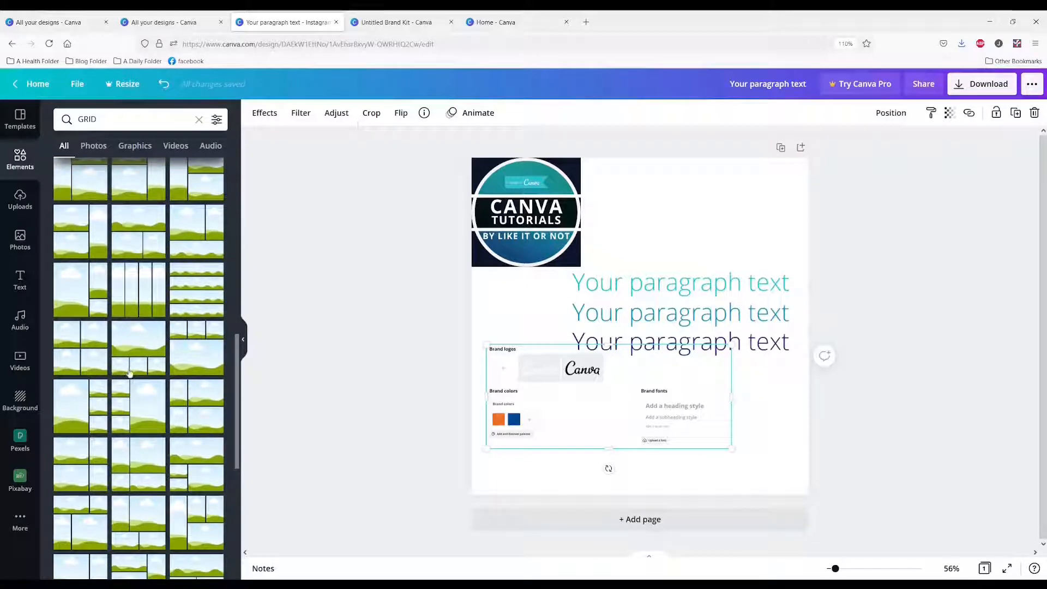
{"action": "scroll", "coordinate": [130, 374], "scroll_direction": "down", "scroll_amount": 4}
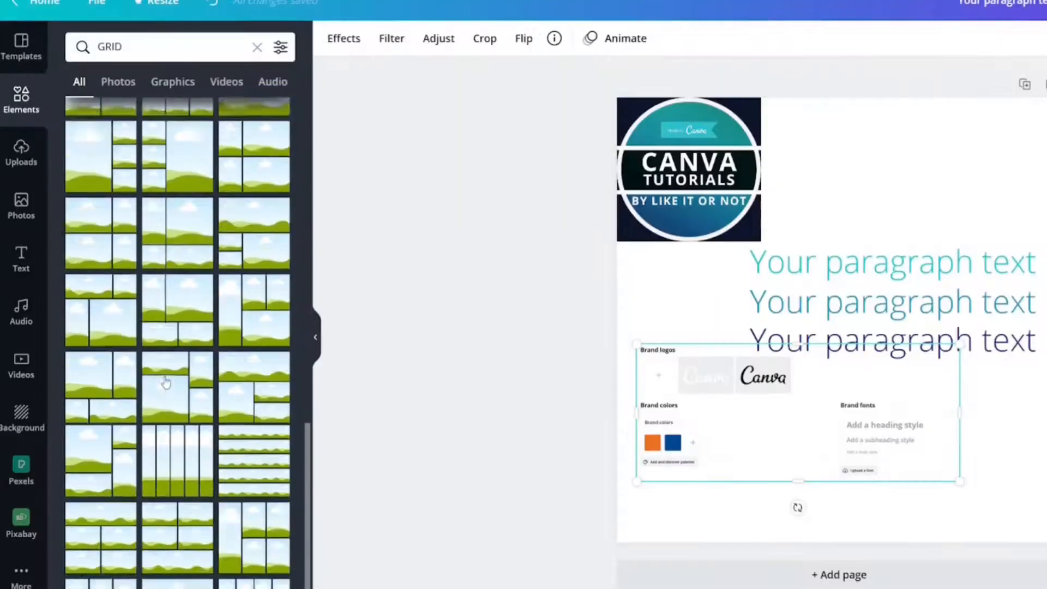
{"action": "scroll", "coordinate": [166, 382], "scroll_direction": "down", "scroll_amount": 2}
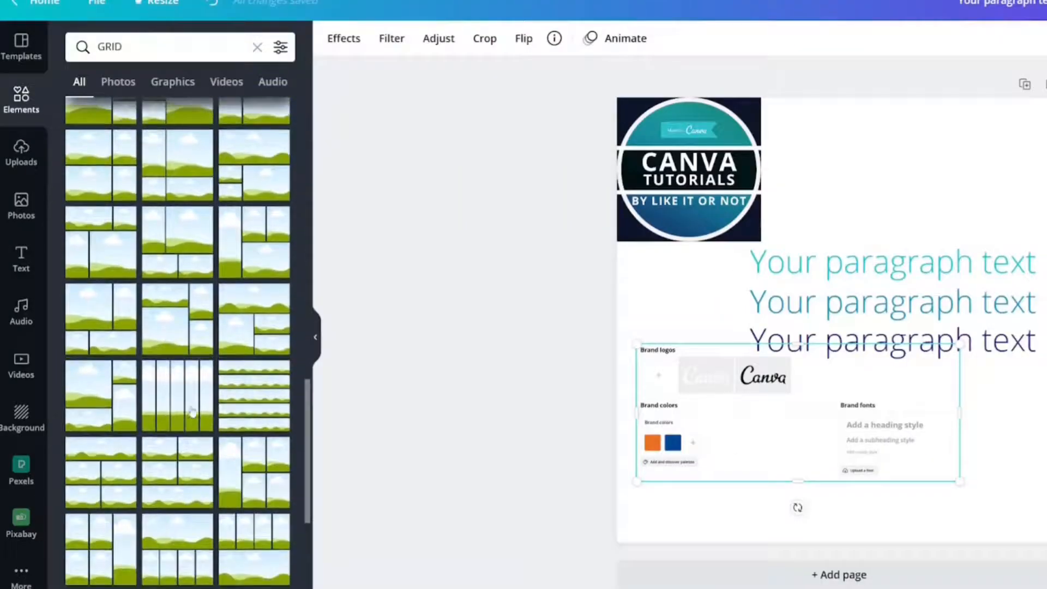
{"action": "scroll", "coordinate": [176, 418], "scroll_direction": "down", "scroll_amount": 3}
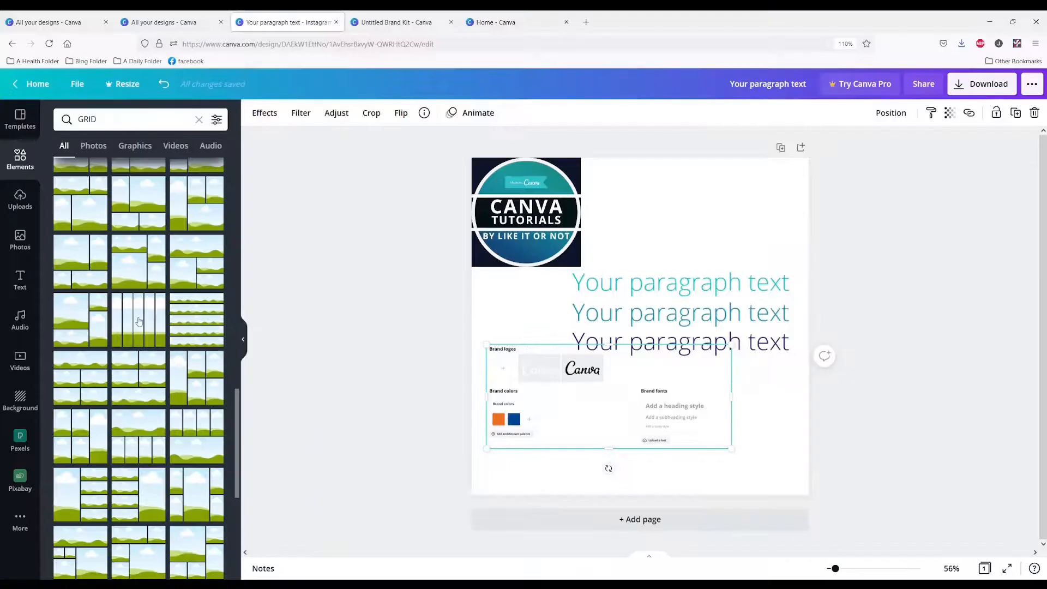
{"action": "left_click", "coordinate": [177, 314]}
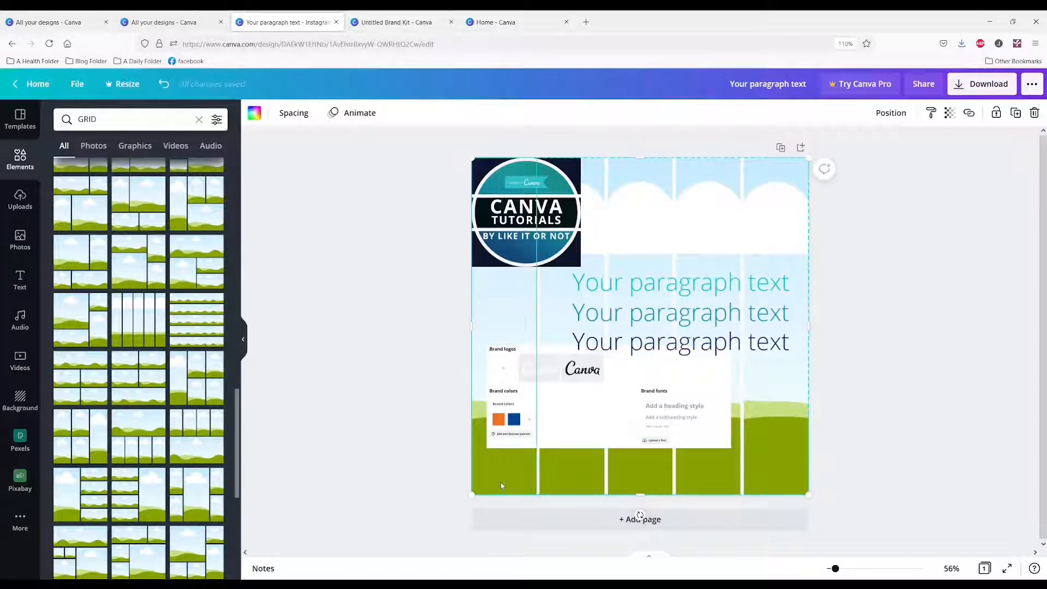
Fill the grid's first three columns with the turquoise, blue and navy document colors, in that order
{"action": "left_click", "coordinate": [253, 113]}
{"action": "left_click", "coordinate": [95, 171]}
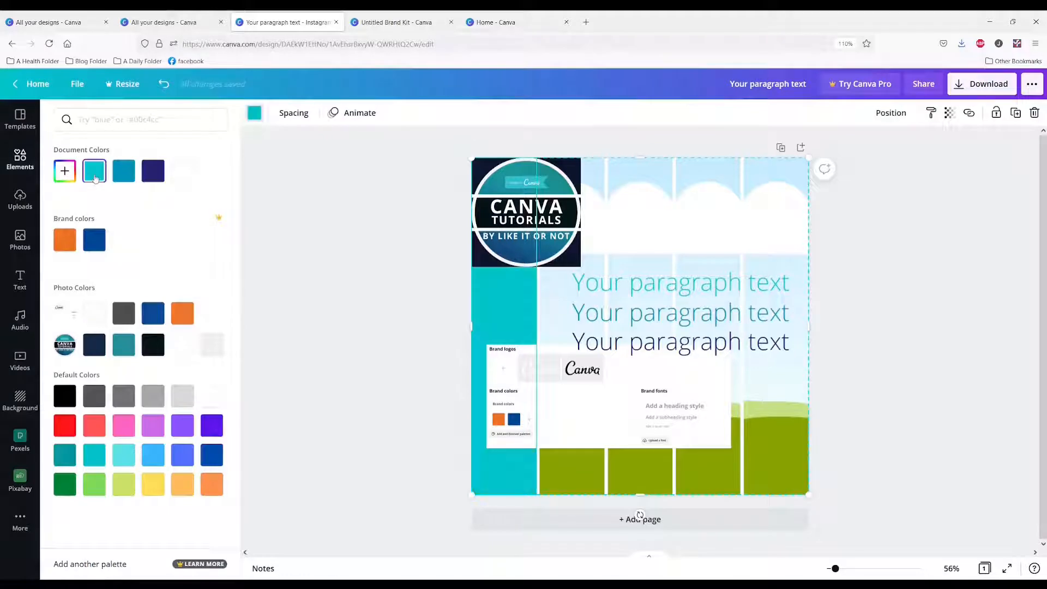
{"action": "left_click", "coordinate": [571, 478]}
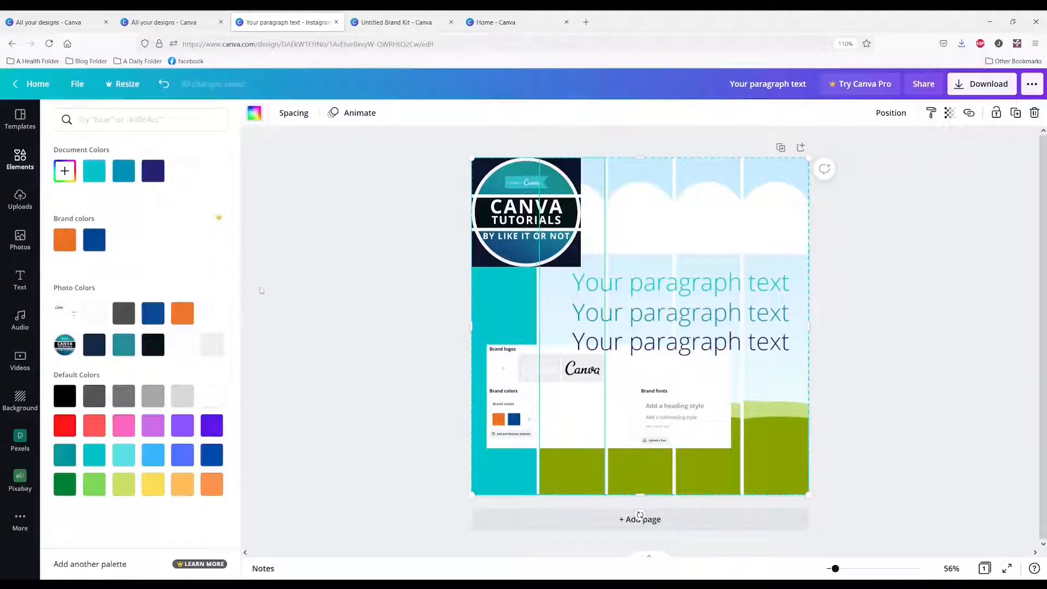
{"action": "left_click", "coordinate": [123, 171]}
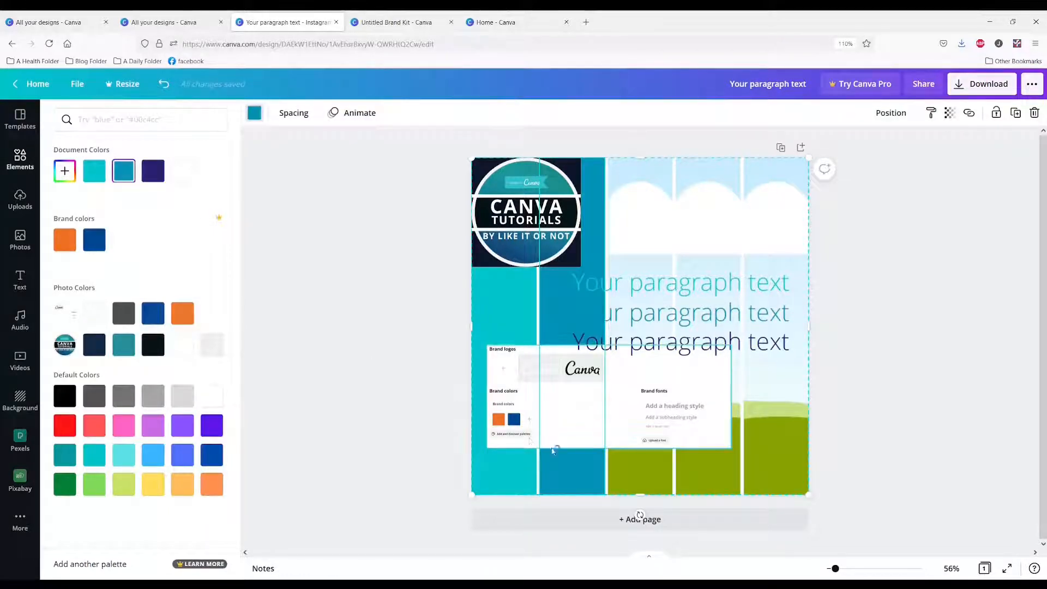
{"action": "left_click", "coordinate": [643, 481]}
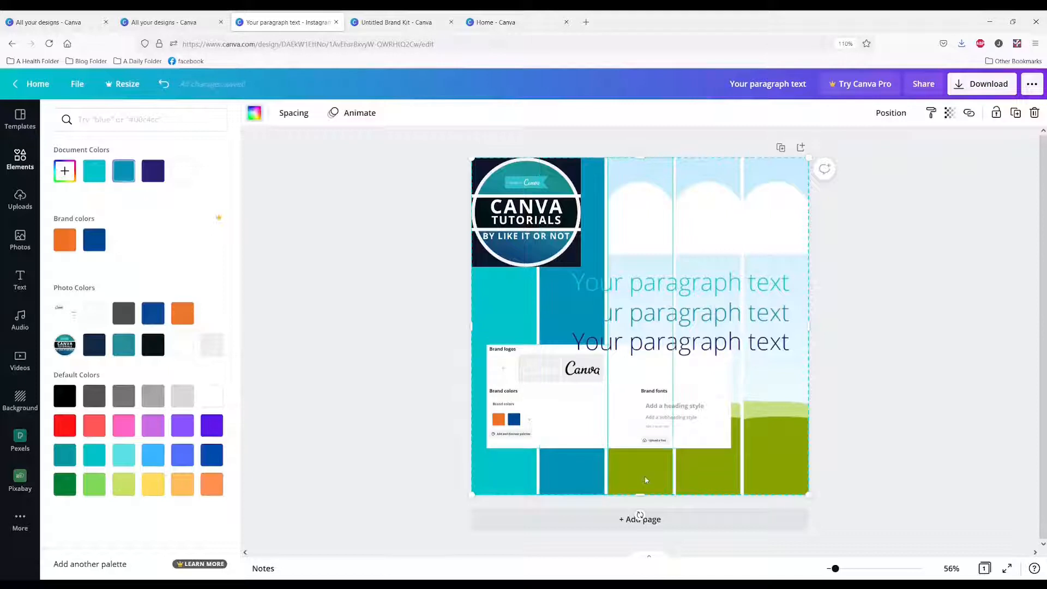
{"action": "left_click", "coordinate": [152, 171]}
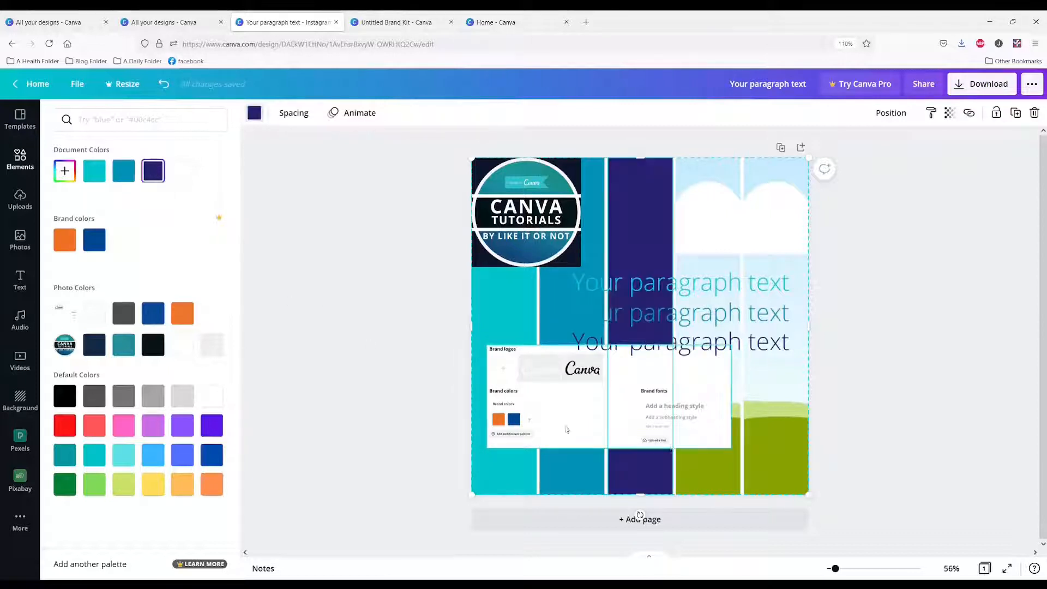
Fill the grid's fourth and third columns with the dark navy from the logo's photo colors
{"action": "left_click", "coordinate": [715, 477]}
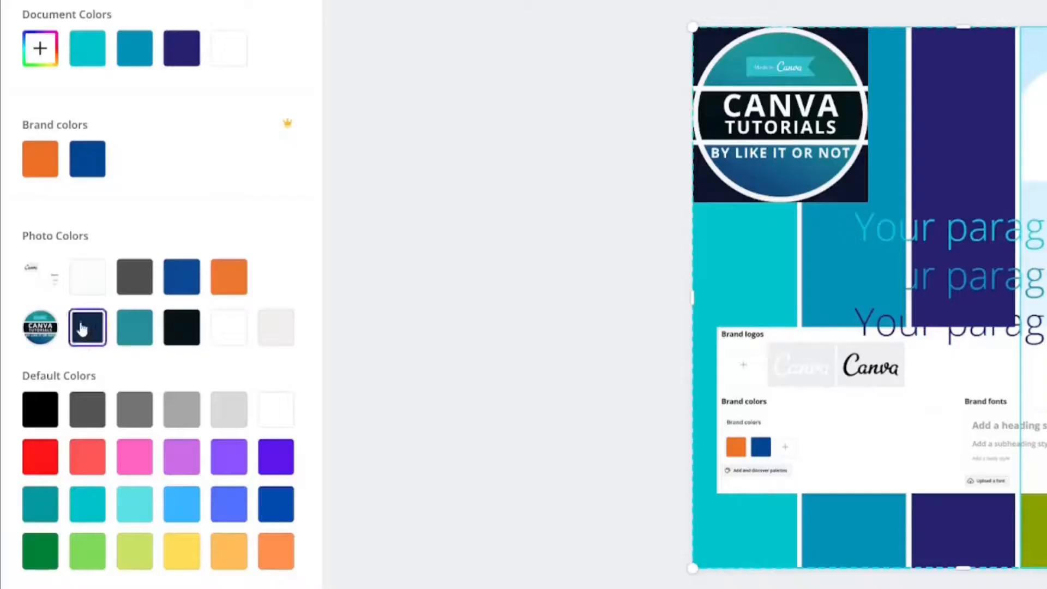
{"action": "left_click", "coordinate": [82, 328]}
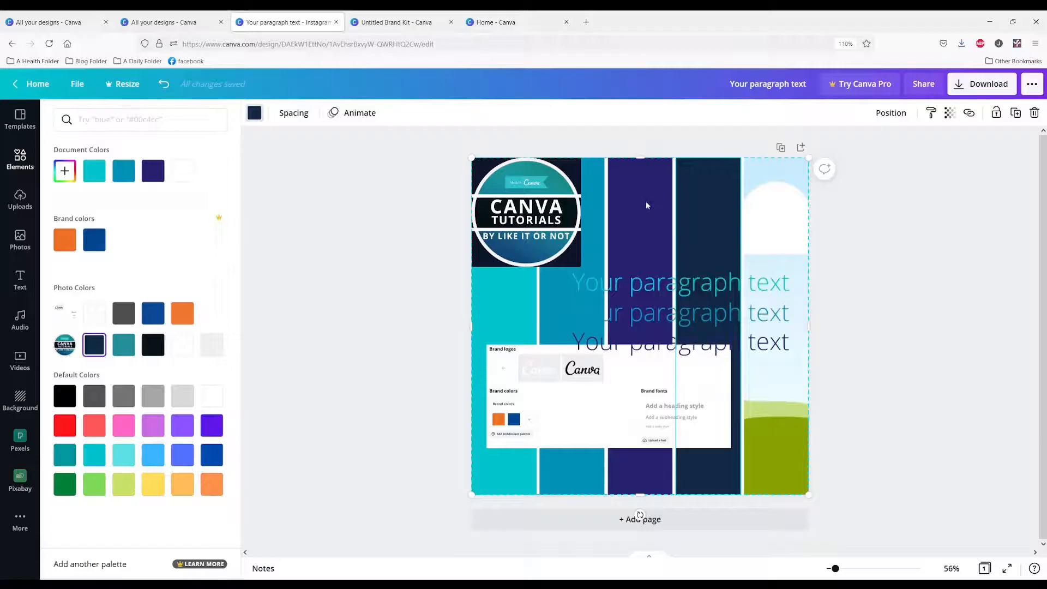
{"action": "left_click", "coordinate": [646, 203]}
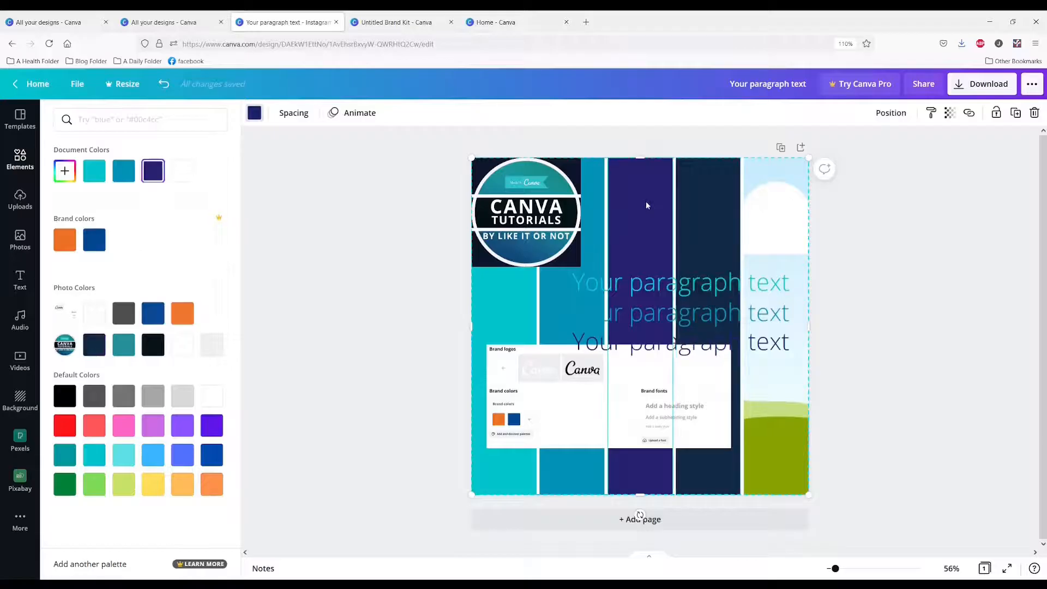
{"action": "left_click", "coordinate": [94, 345]}
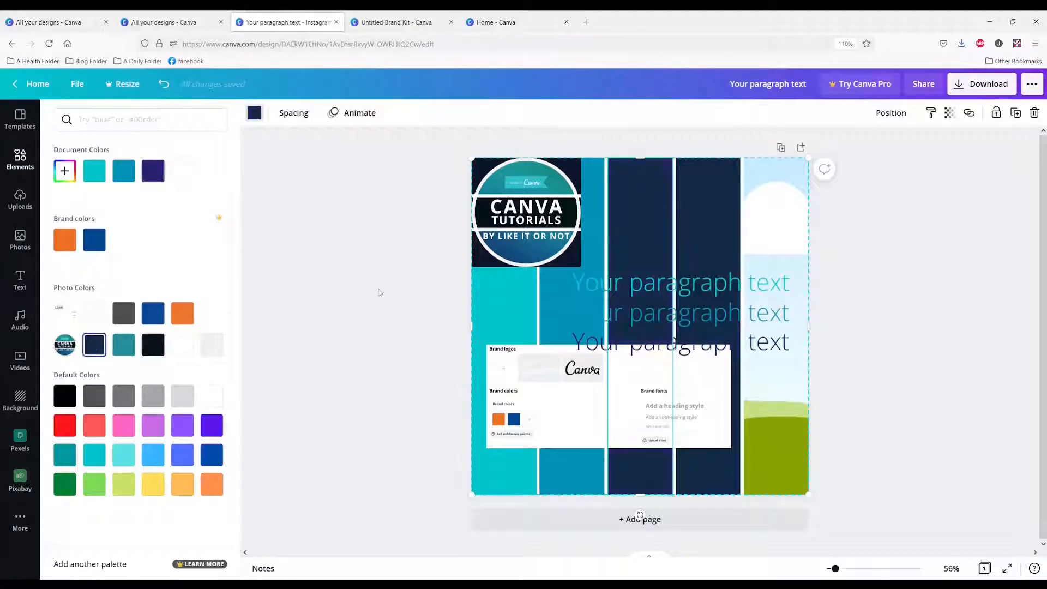
Fill the grid's fourth column with white and the fifth with light gray from the logo's photo colors
{"action": "left_click", "coordinate": [711, 212]}
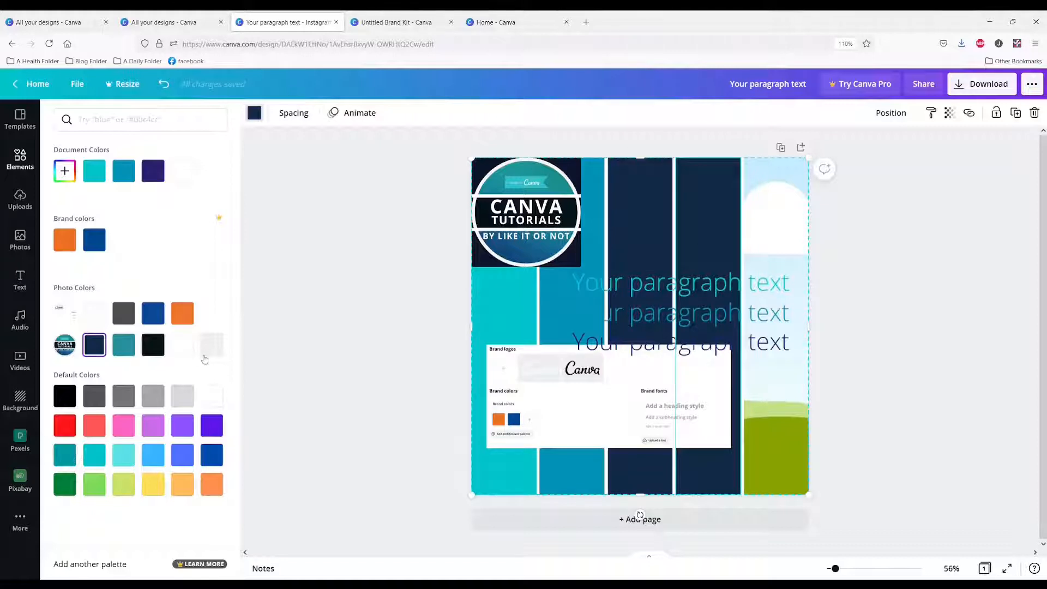
{"action": "left_click", "coordinate": [182, 344]}
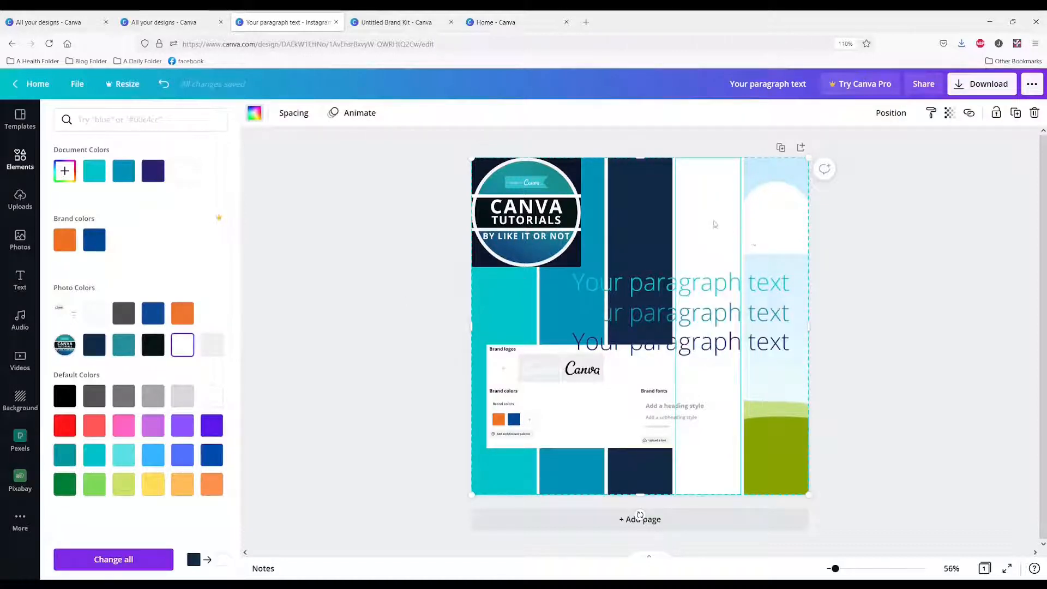
{"action": "left_click", "coordinate": [781, 220]}
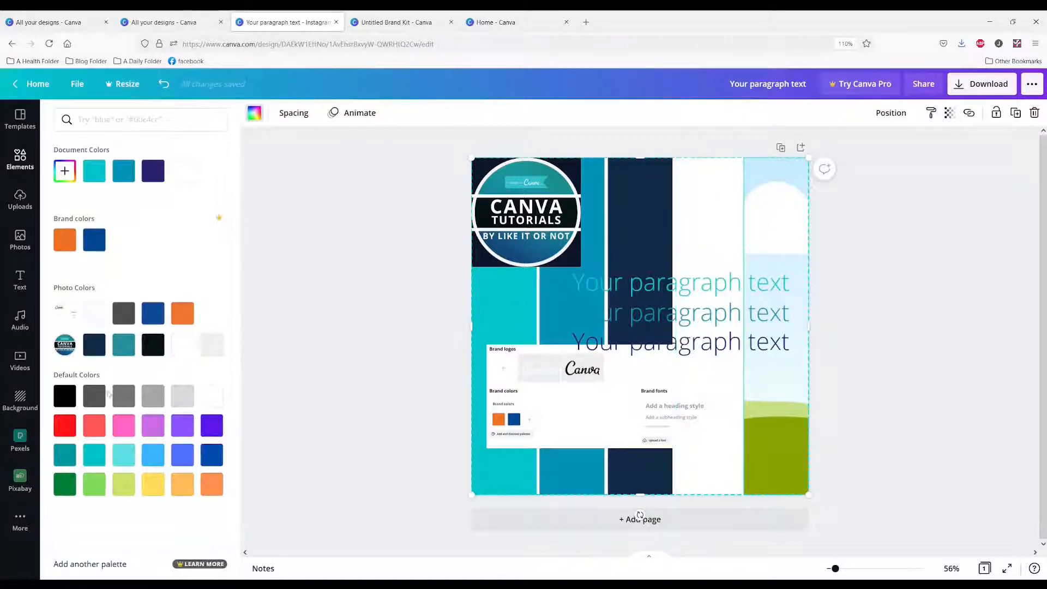
{"action": "left_click", "coordinate": [212, 345]}
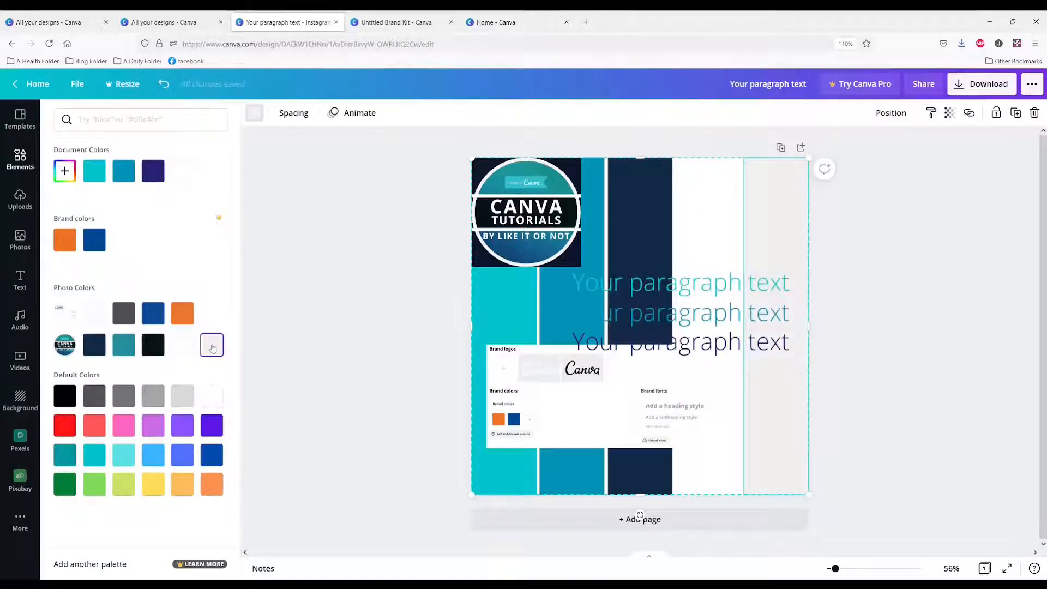
Recolor the grid's second column with the teal from the logo's photo colors
{"action": "left_click", "coordinate": [561, 312]}
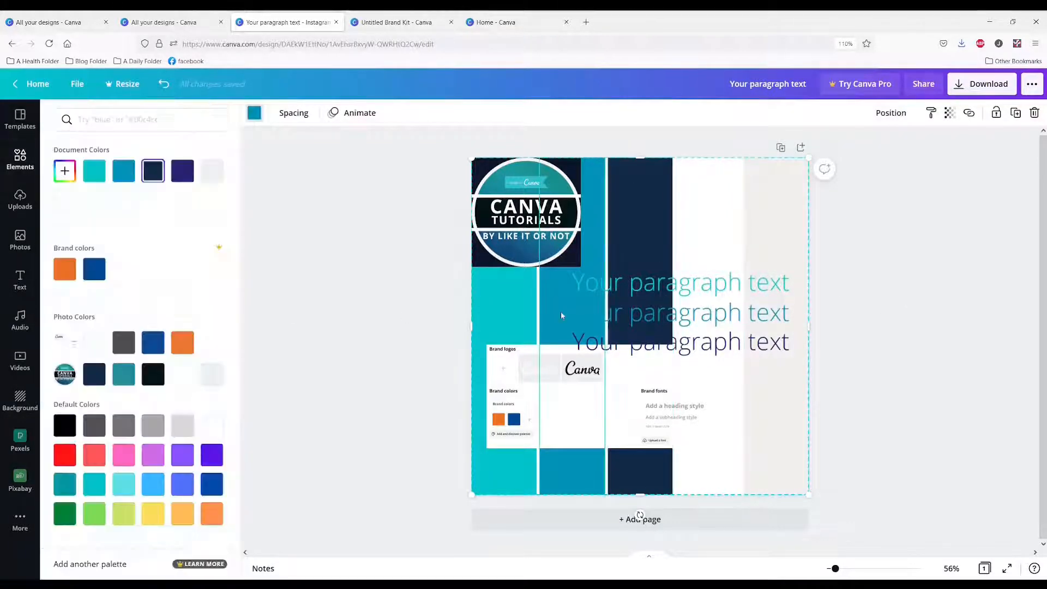
{"action": "left_click", "coordinate": [124, 379]}
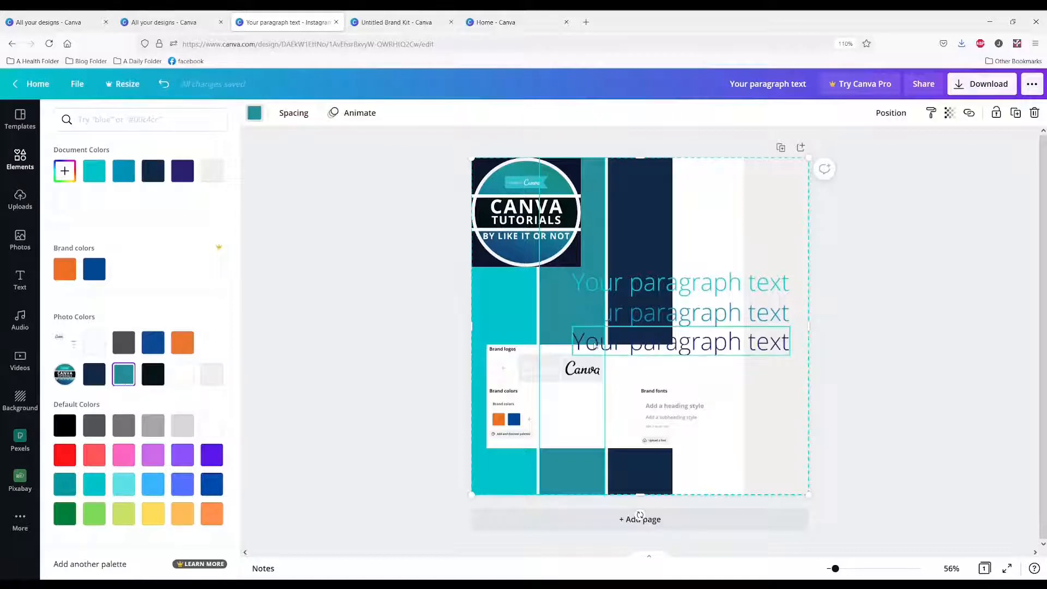
{"action": "left_click", "coordinate": [861, 245]}
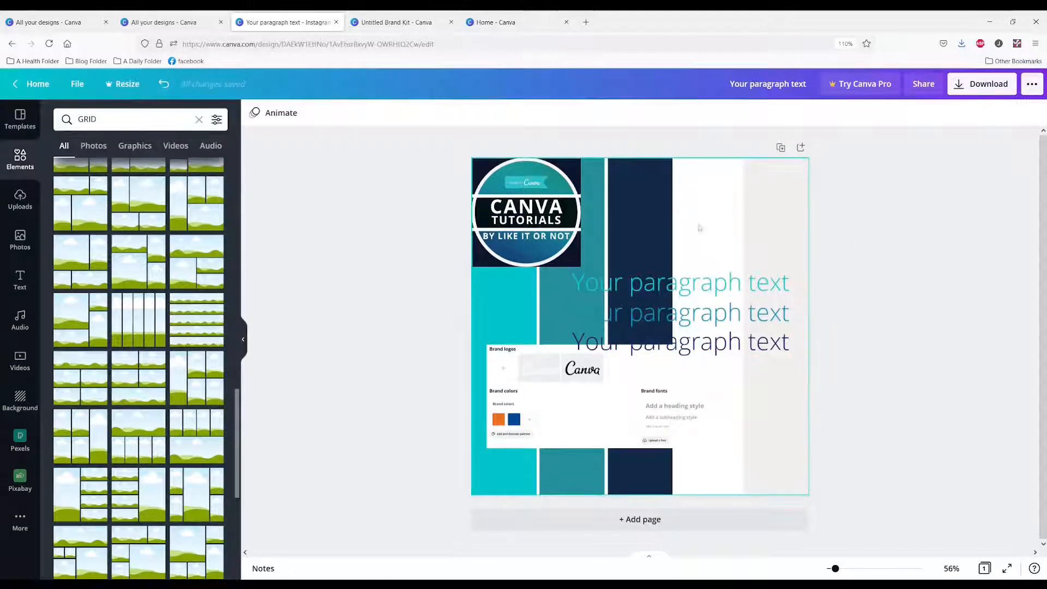
Shrink the color grid's height to a thin full-width strip just below the Brand Kit screenshot
{"action": "left_click", "coordinate": [695, 188]}
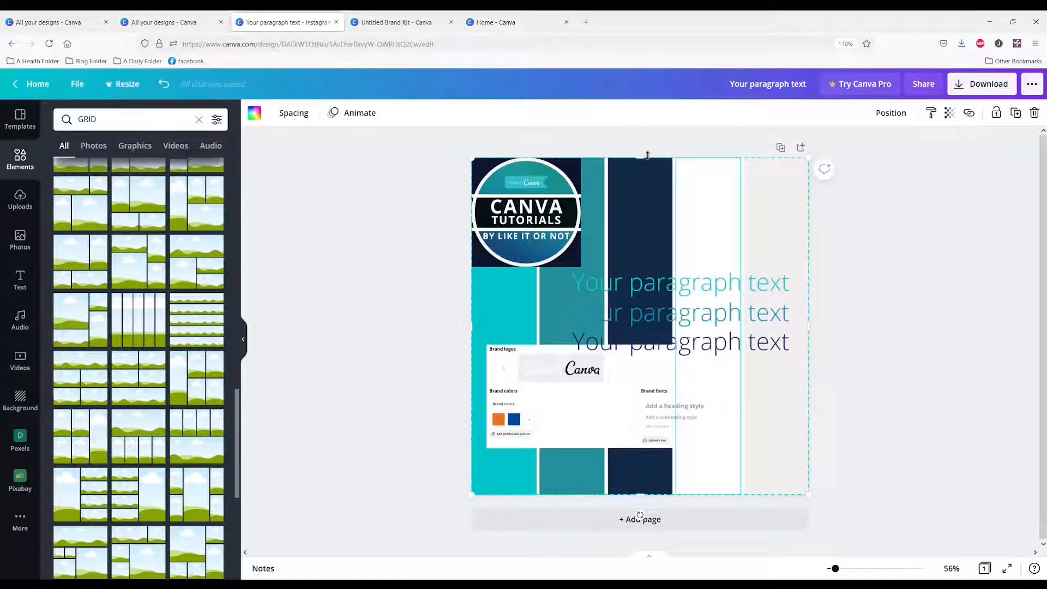
{"action": "left_click_drag", "start_coordinate": [640, 158], "coordinate": [551, 511]}
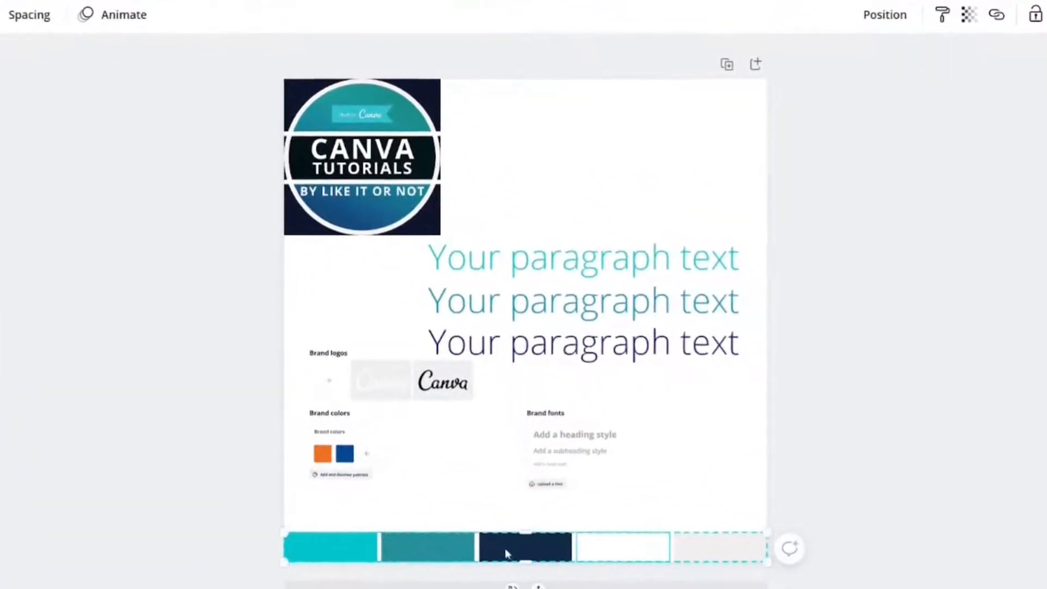
{"action": "mouse_move", "coordinate": [505, 548]}
{"action": "left_mouse_down"}
{"action": "mouse_move", "coordinate": [514, 526]}
{"action": "mouse_move", "coordinate": [494, 532]}
{"action": "left_mouse_up"}
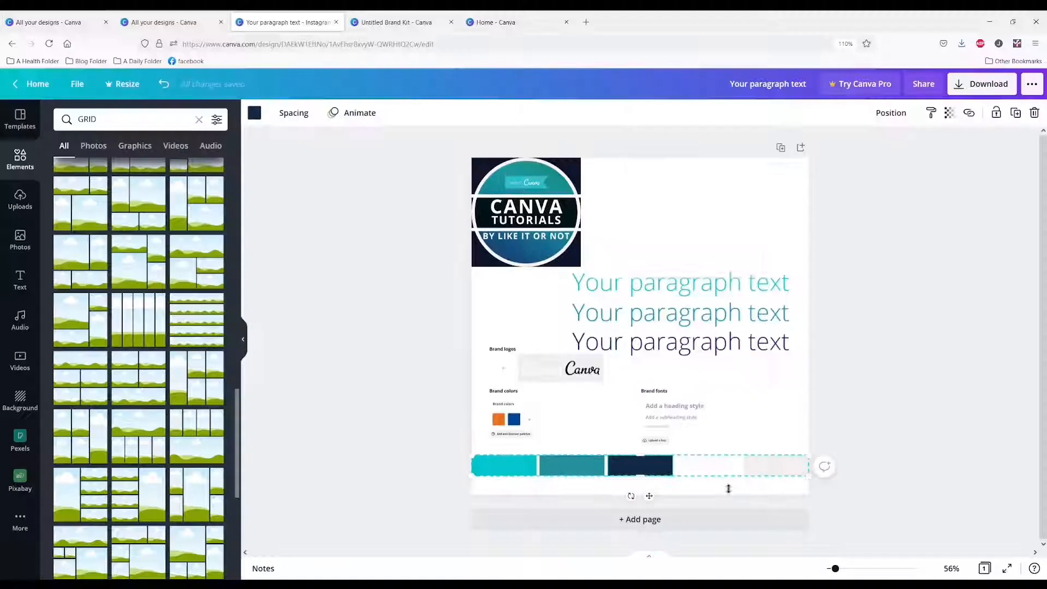
{"action": "left_click", "coordinate": [763, 444]}
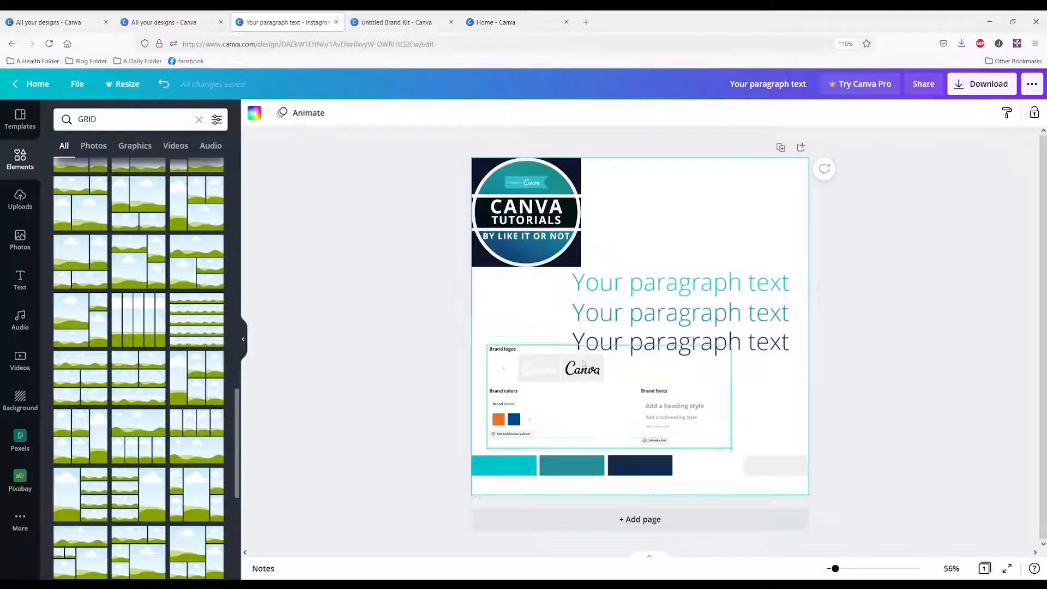
Select the turquoise cell of the color strip and view the document colors available for it
{"action": "left_click", "coordinate": [593, 467]}
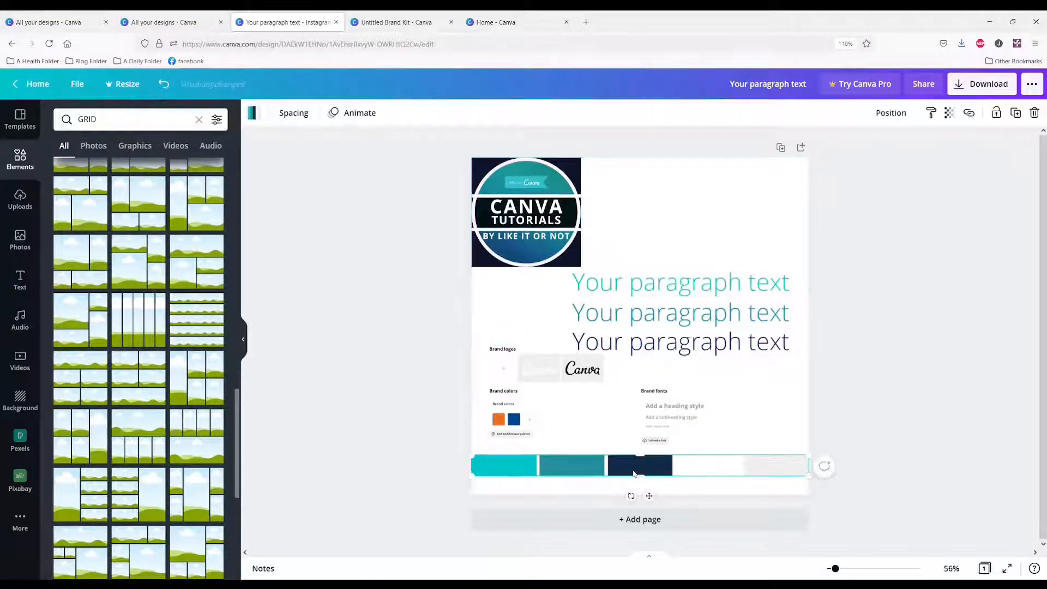
{"action": "left_click", "coordinate": [514, 473]}
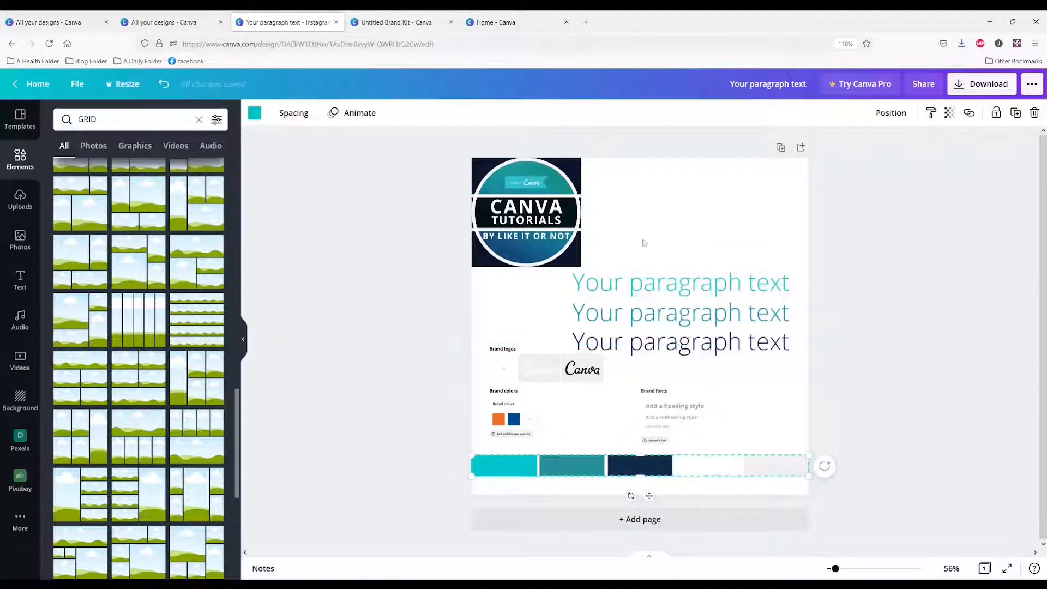
{"action": "left_click", "coordinate": [251, 113]}
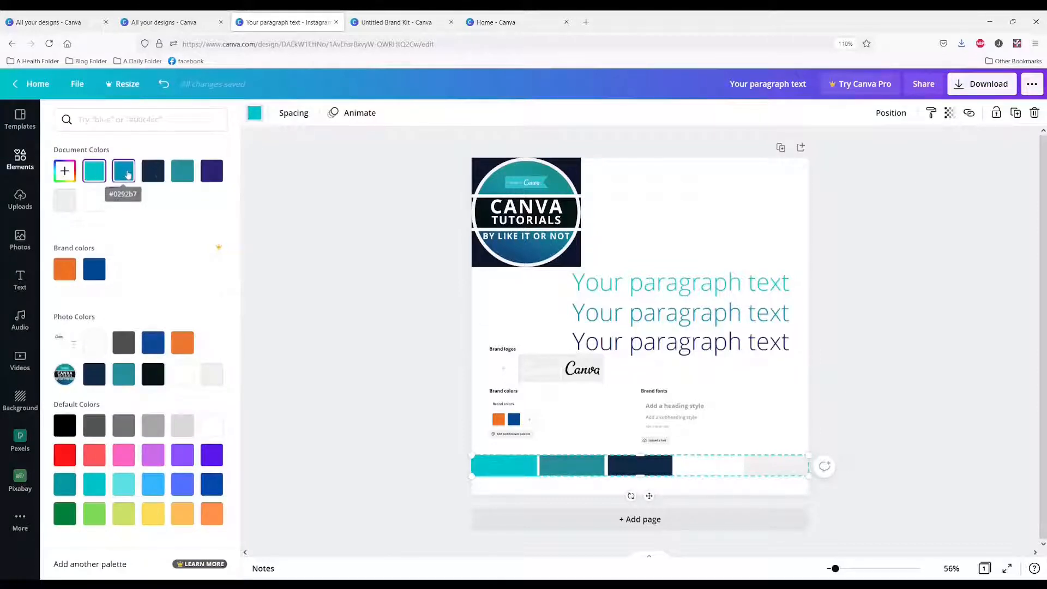
Delete the three paragraph text lines and check which document colors remain for the page
{"action": "left_click", "coordinate": [679, 287]}
{"action": "key", "text": "Delete"}
{"action": "left_click", "coordinate": [681, 313]}
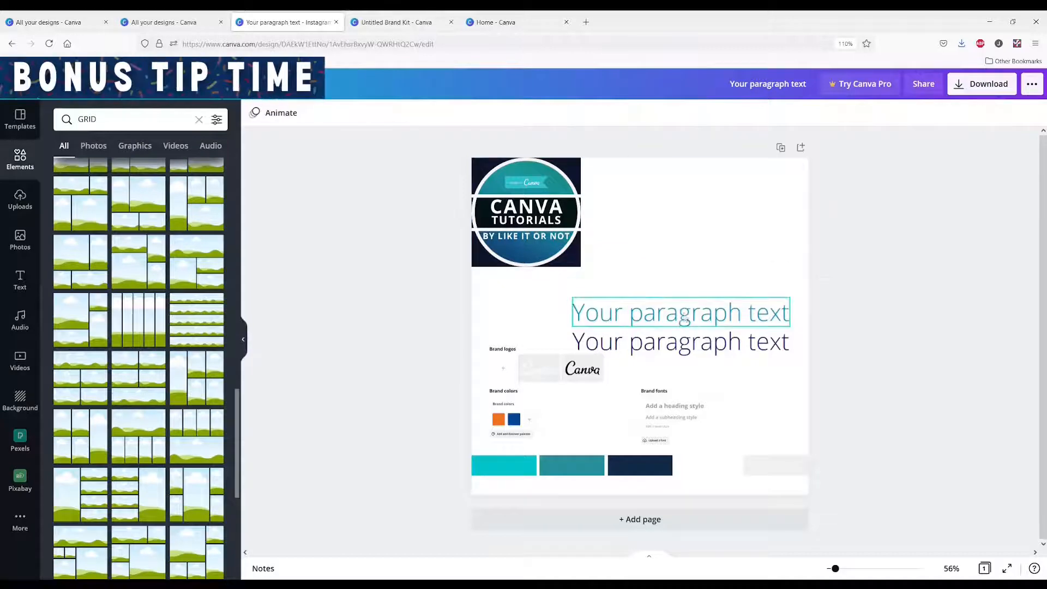
{"action": "key", "text": "Delete"}
{"action": "left_click", "coordinate": [704, 346]}
{"action": "key", "text": "Delete"}
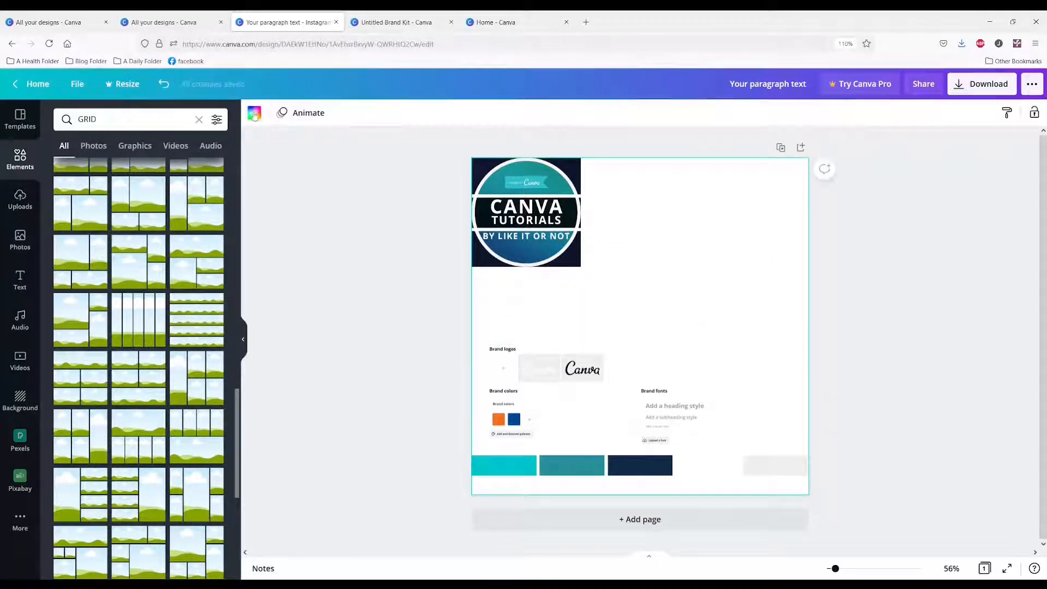
{"action": "left_click", "coordinate": [254, 114]}
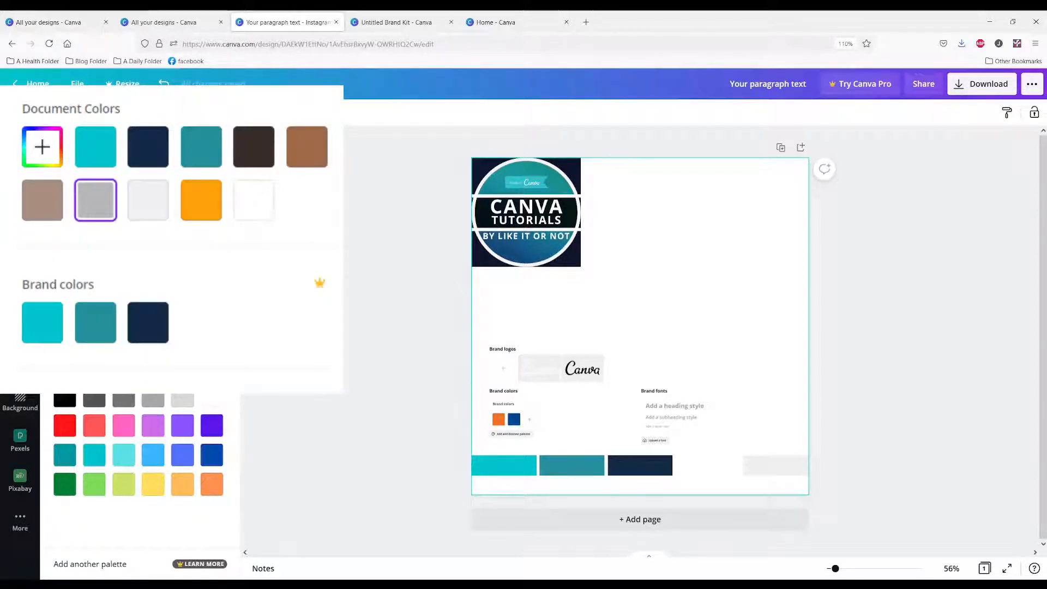
Move the Brand Kit screenshot up slightly and add a default heading, subheading and body text line to the page
{"action": "left_click_drag", "start_coordinate": [656, 400], "coordinate": [663, 356]}
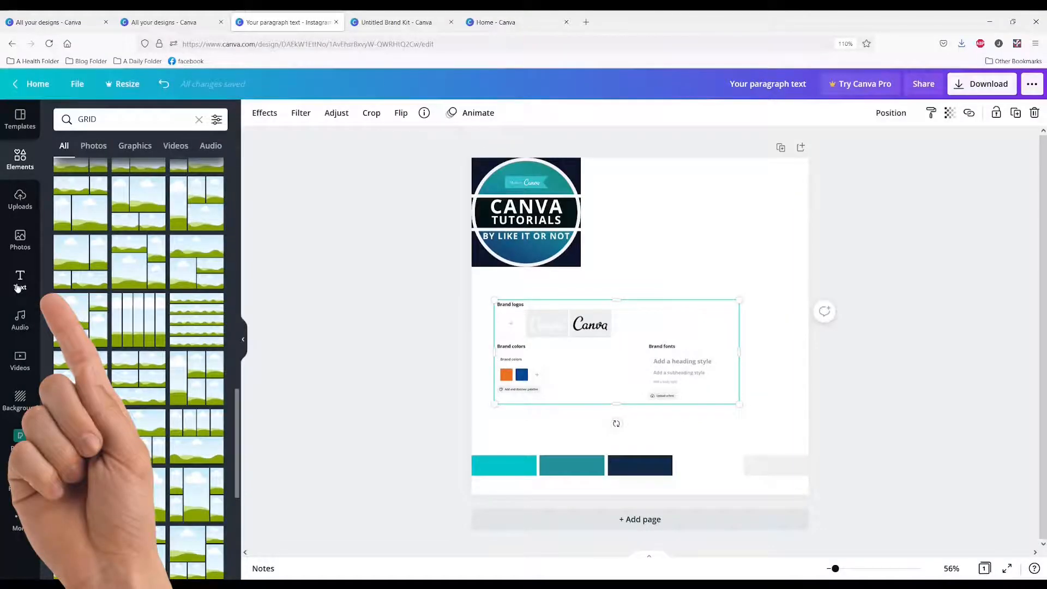
{"action": "left_click", "coordinate": [19, 279]}
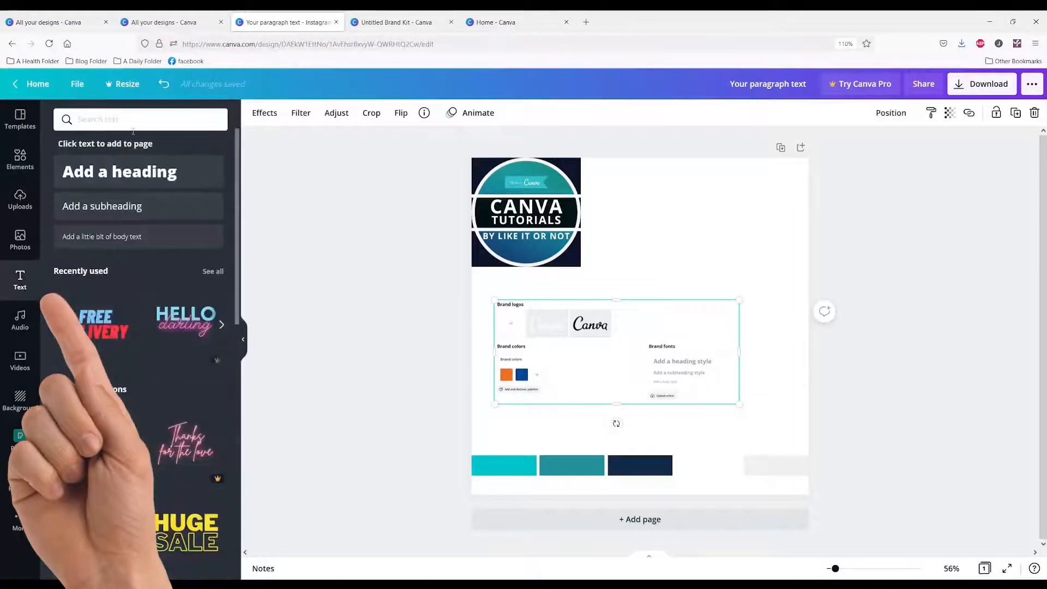
{"action": "left_click", "coordinate": [114, 173]}
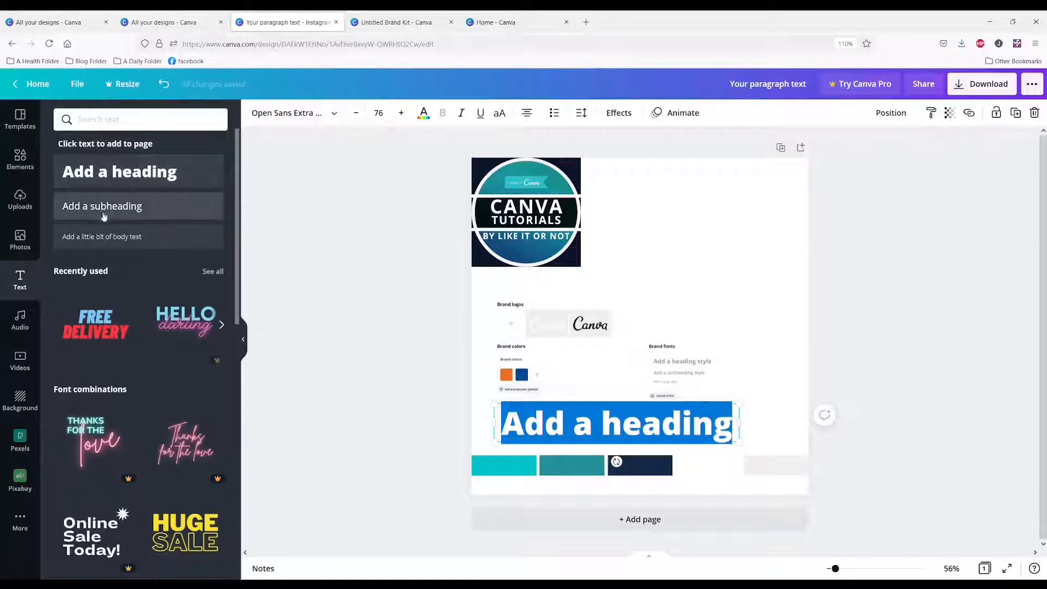
{"action": "left_click", "coordinate": [106, 211]}
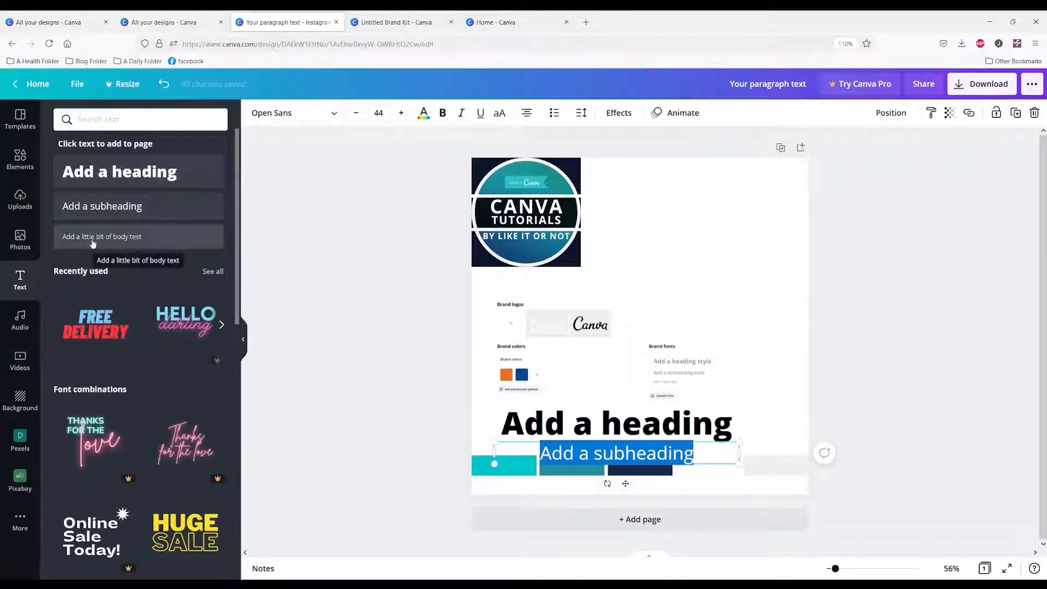
{"action": "left_click", "coordinate": [93, 238]}
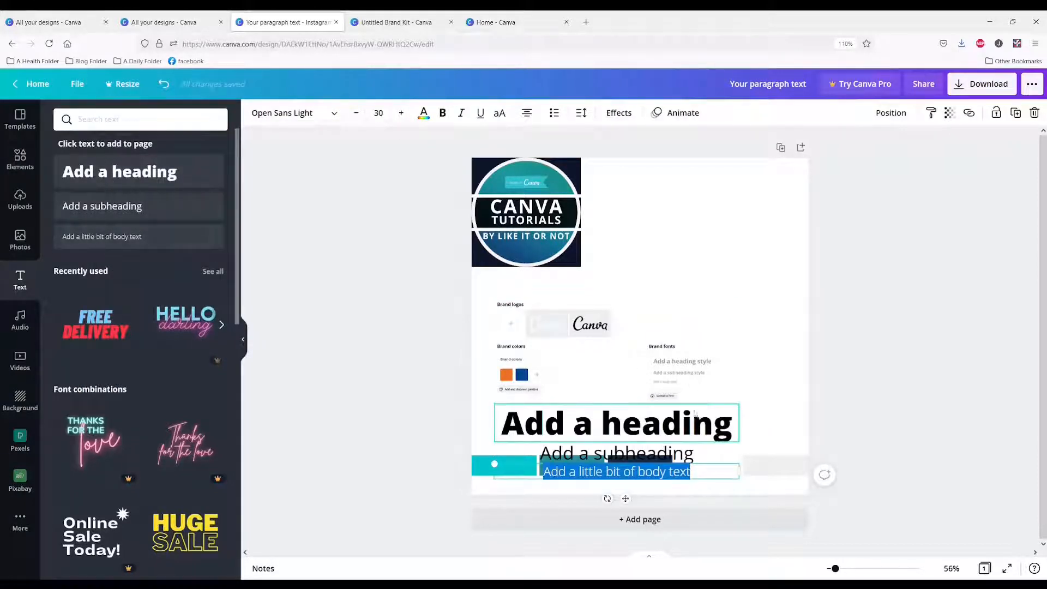
Clear the Brand Kit screenshot from the page, place the heading below the logo and set its font to uppercase Bernoru
{"action": "left_click_drag", "start_coordinate": [672, 417], "coordinate": [748, 196]}
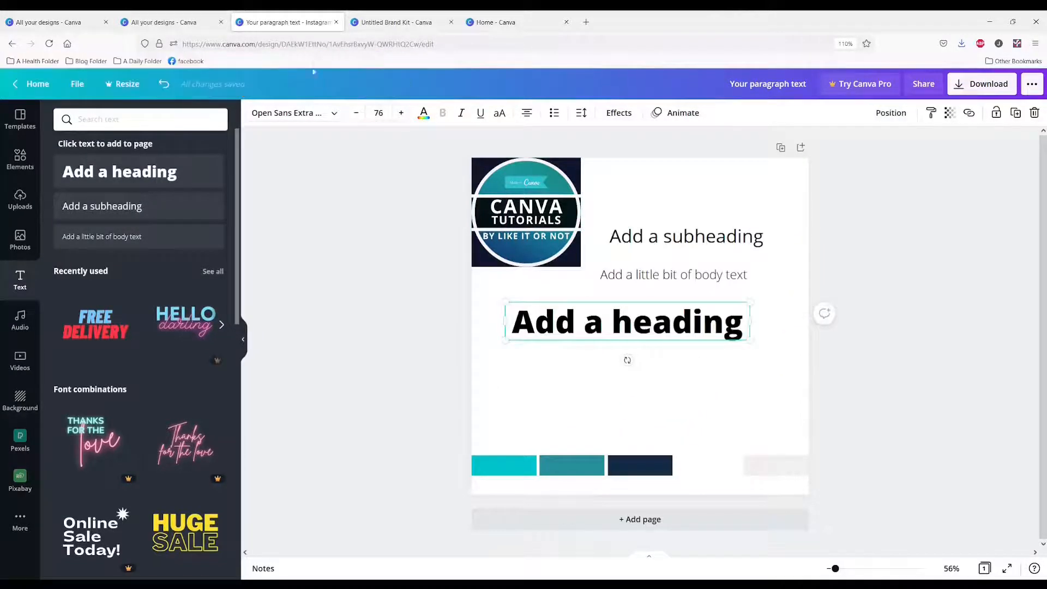
{"action": "left_click", "coordinate": [334, 113]}
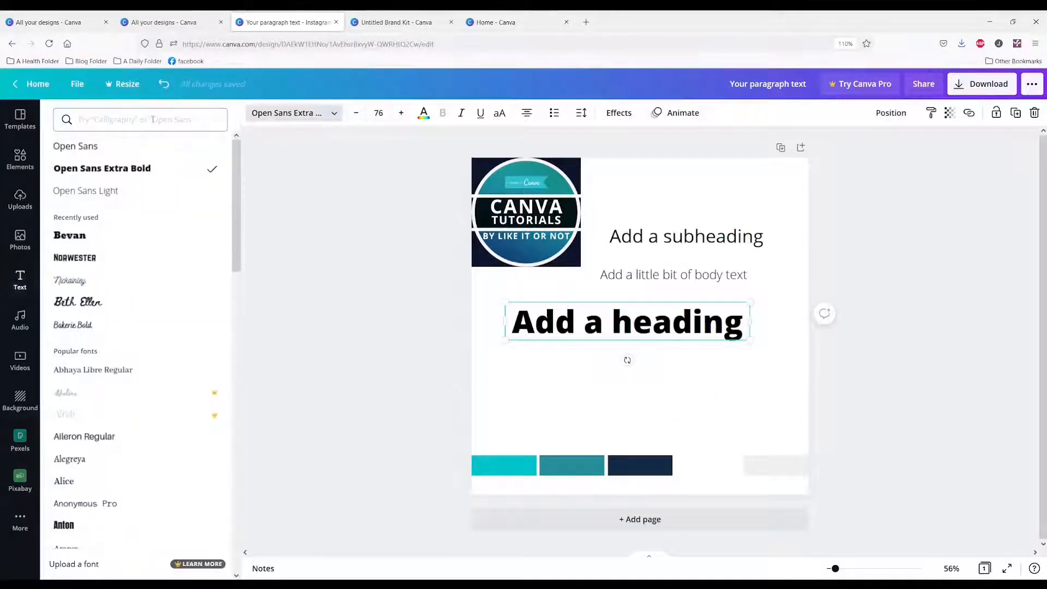
{"action": "left_click", "coordinate": [153, 119]}
{"action": "type", "text": "BER"}
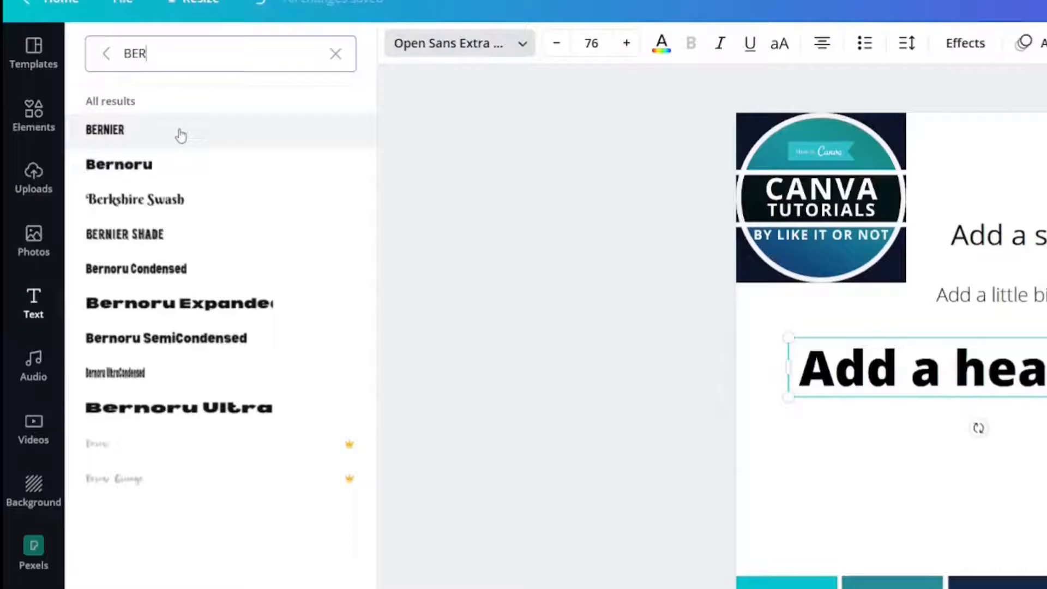
{"action": "left_click", "coordinate": [158, 165]}
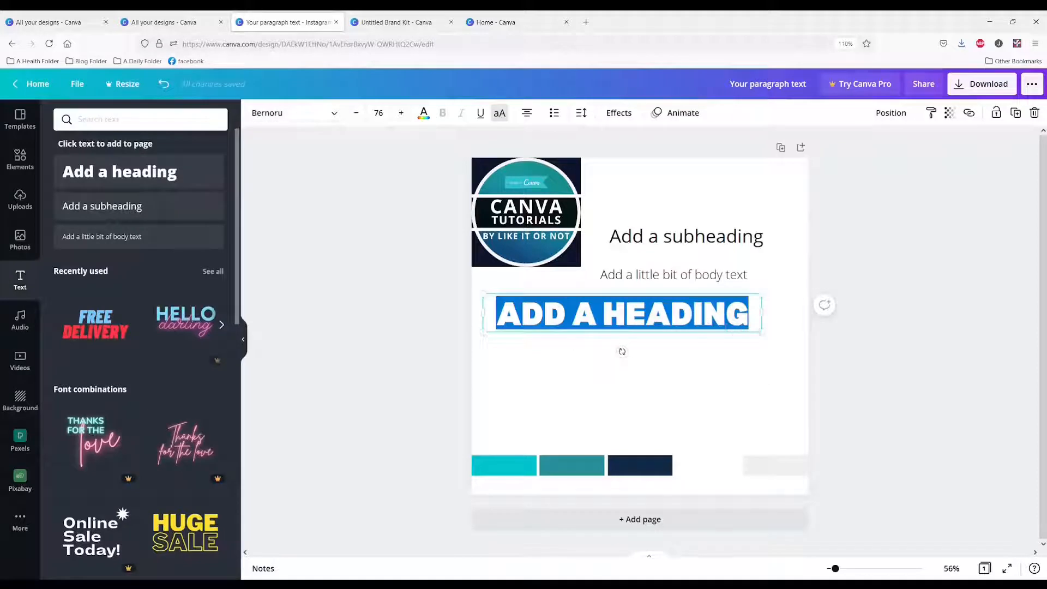
Enlarge the heading to font size 101 and center it so that it spans the page's width
{"action": "left_click_drag", "start_coordinate": [762, 332], "coordinate": [852, 356]}
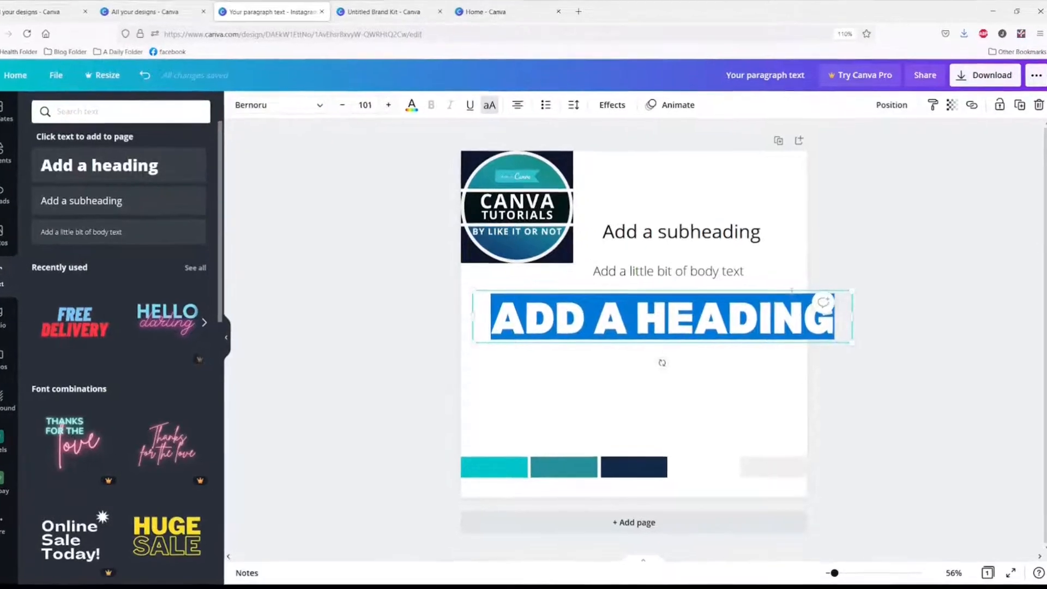
{"action": "left_click_drag", "start_coordinate": [791, 284], "coordinate": [764, 279]}
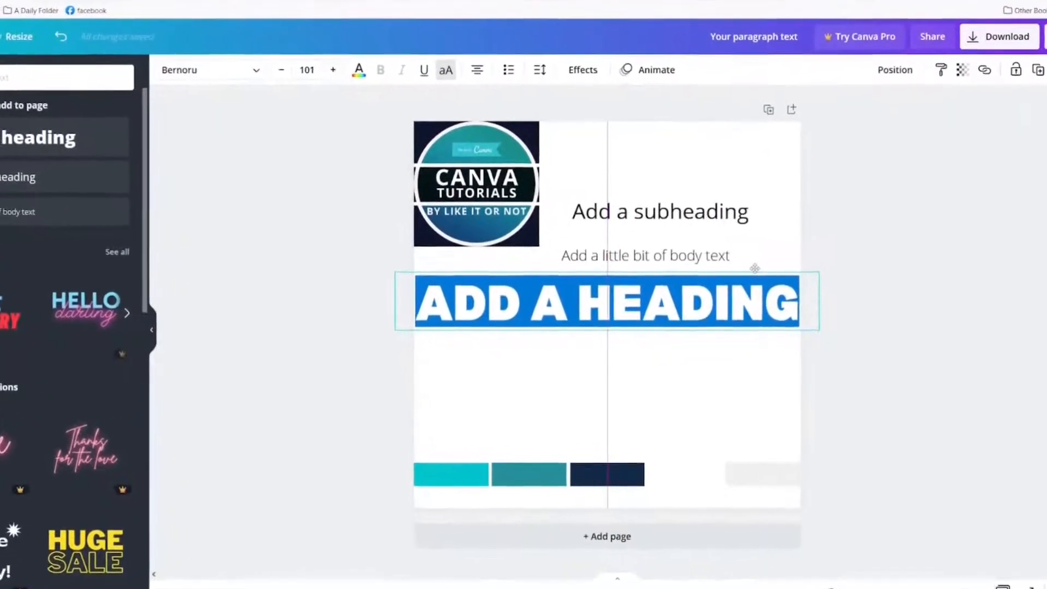
{"action": "left_click", "coordinate": [695, 387]}
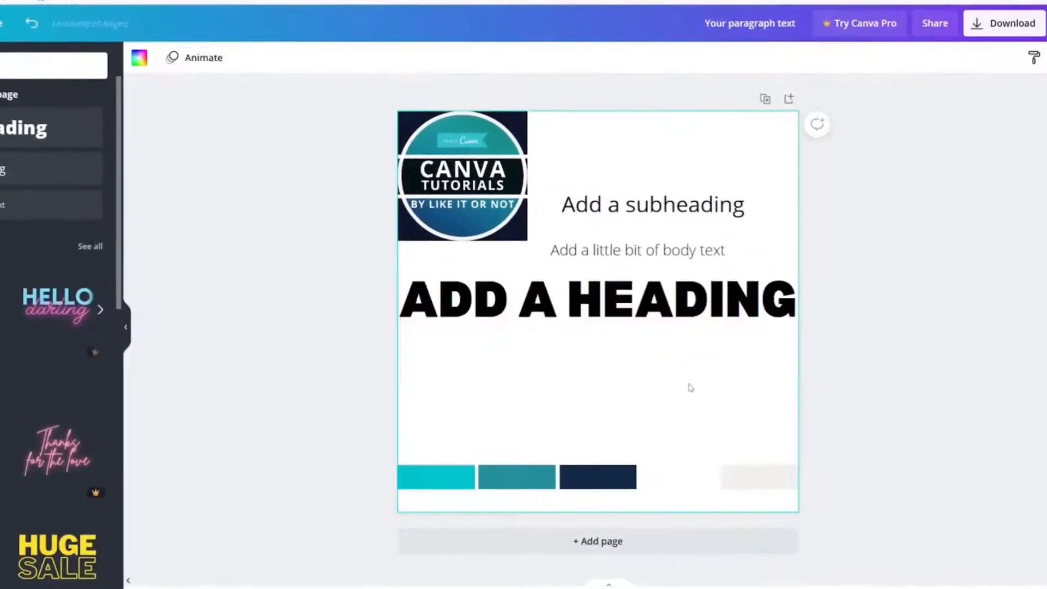
{"action": "left_click", "coordinate": [682, 297]}
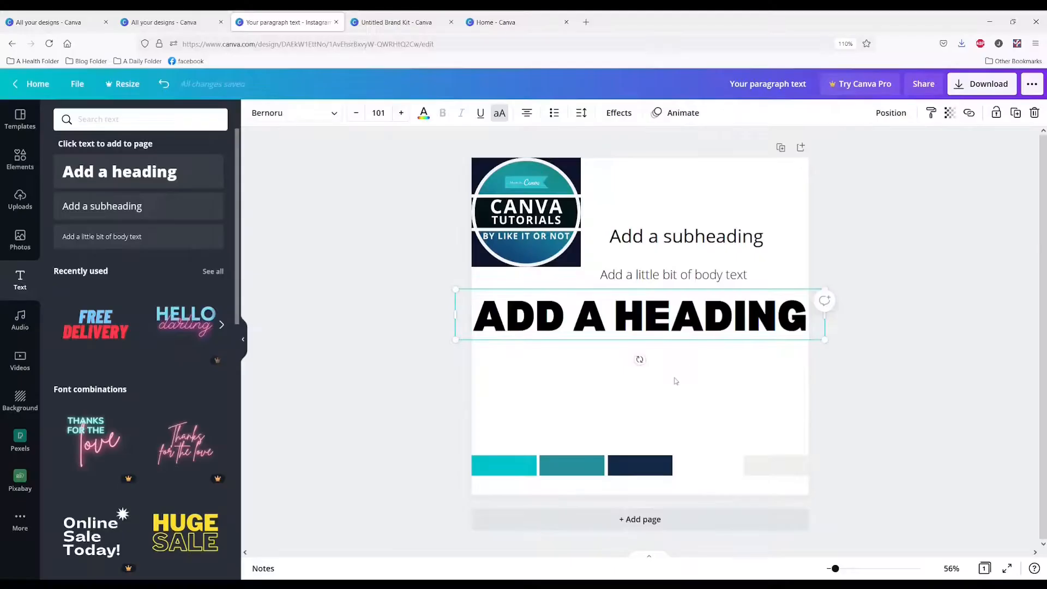
{"action": "left_click", "coordinate": [639, 376]}
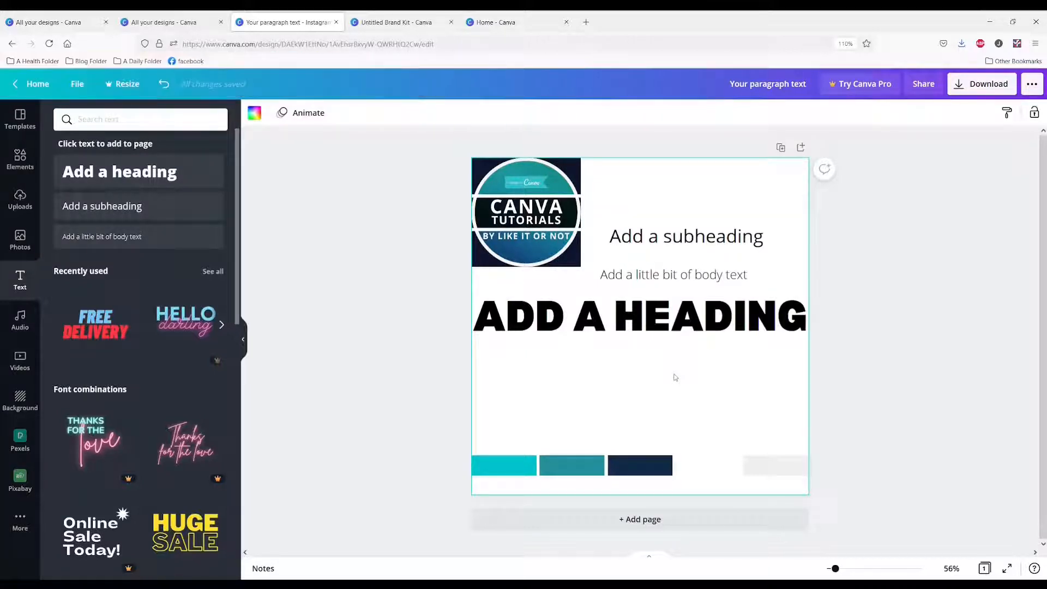
Place the subheading directly below the heading and set its font to Bernoru Condensed
{"action": "left_click_drag", "start_coordinate": [661, 240], "coordinate": [634, 375]}
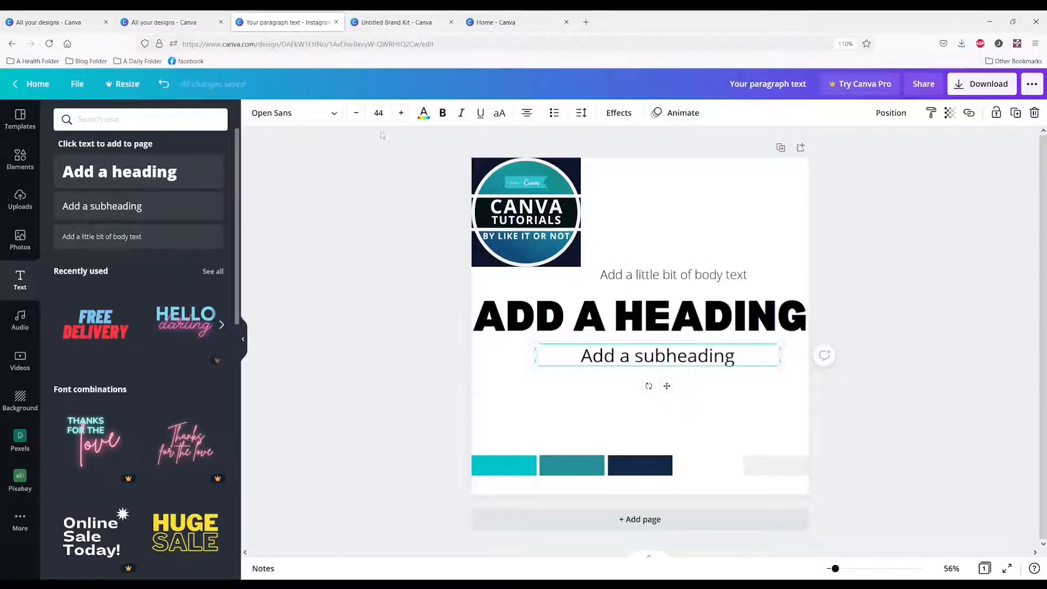
{"action": "left_click", "coordinate": [318, 113]}
{"action": "type", "text": "BER"}
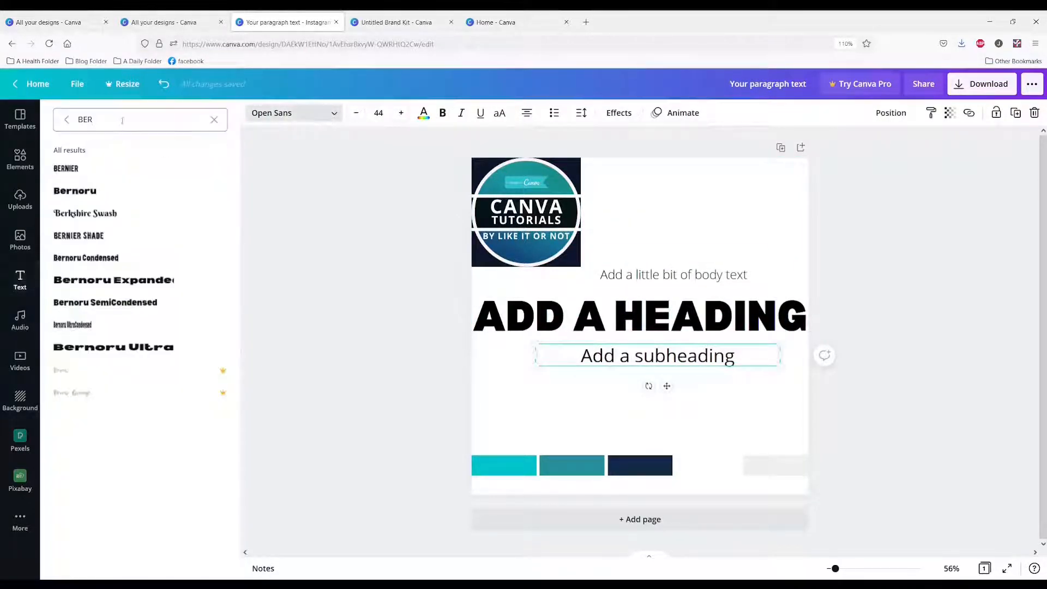
{"action": "left_click", "coordinate": [87, 260]}
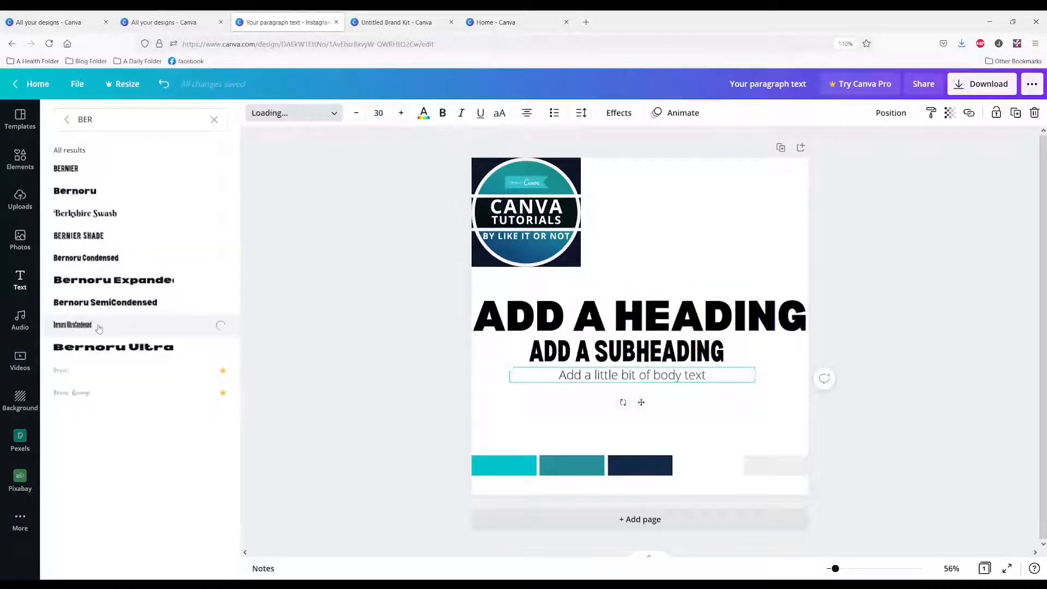
Set the body text line below the subheading to uppercase Bernoru and left-align its text
{"action": "left_click", "coordinate": [99, 327]}
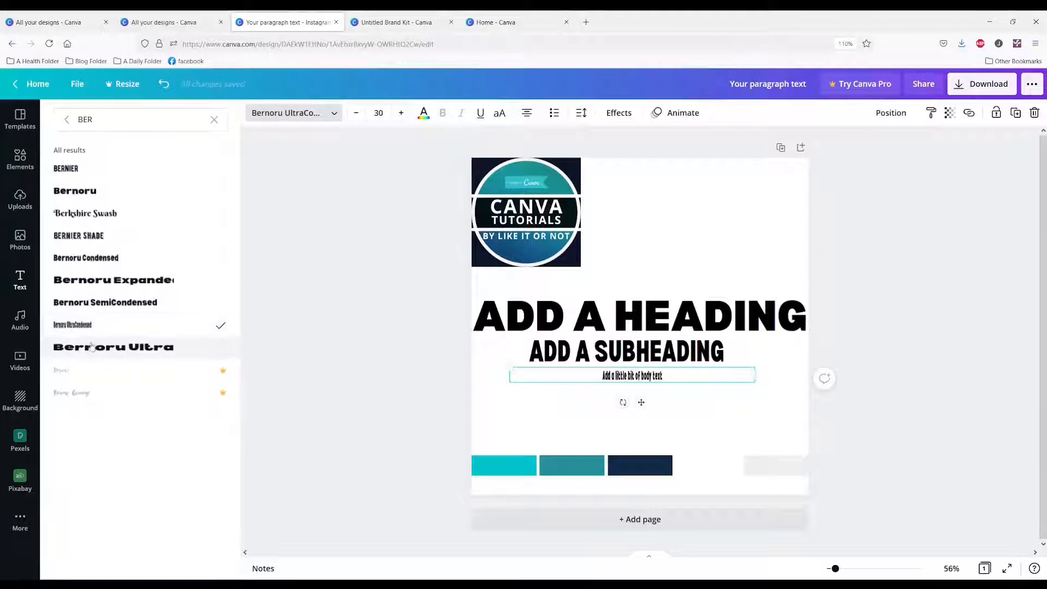
{"action": "left_click", "coordinate": [91, 347]}
{"action": "left_click", "coordinate": [75, 190]}
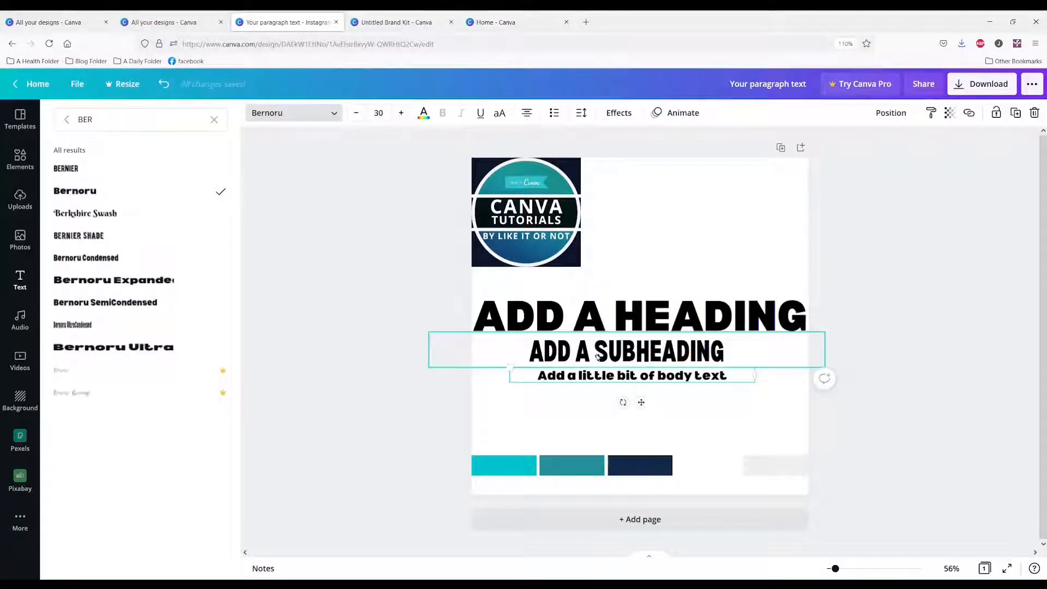
{"action": "left_click", "coordinate": [499, 113]}
{"action": "left_click", "coordinate": [613, 380]}
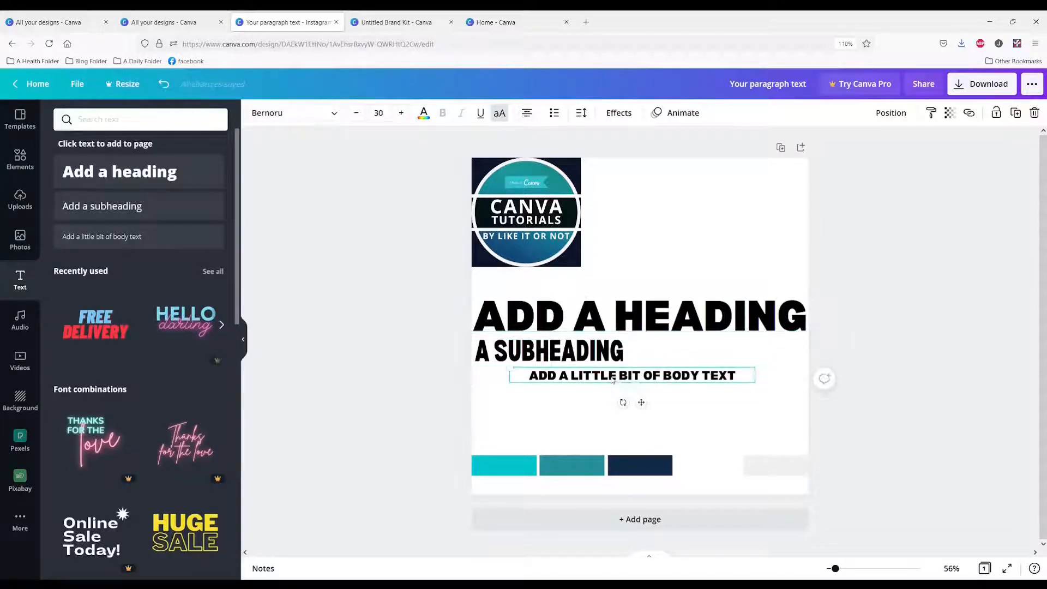
{"action": "left_click", "coordinate": [527, 115]}
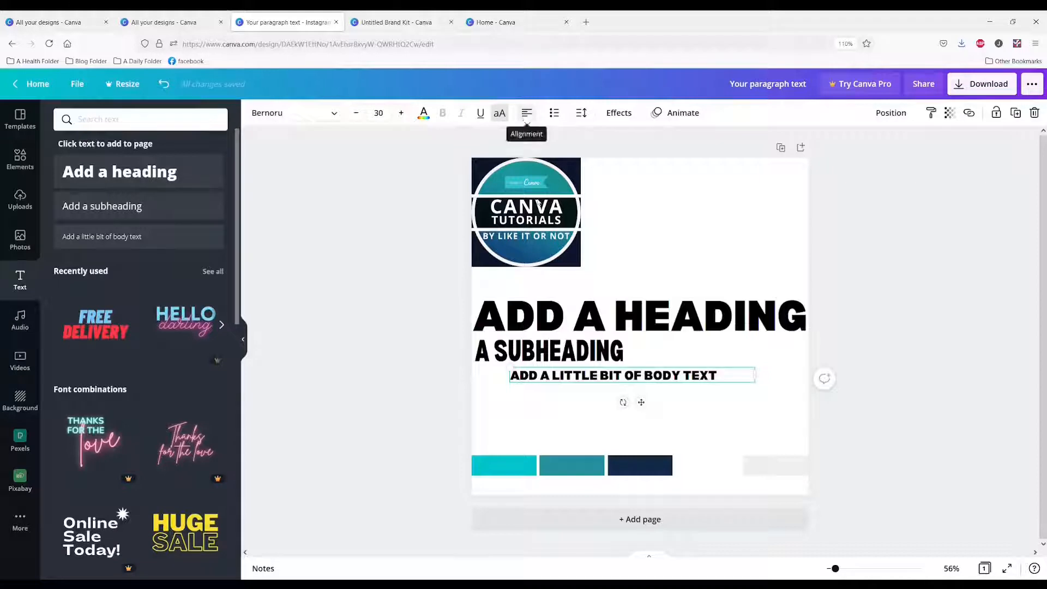
Align the three text lines to a common left edge and move them flush with the page's left edge
{"action": "left_click_drag", "start_coordinate": [625, 260], "coordinate": [626, 427]}
{"action": "left_click", "coordinate": [892, 115]}
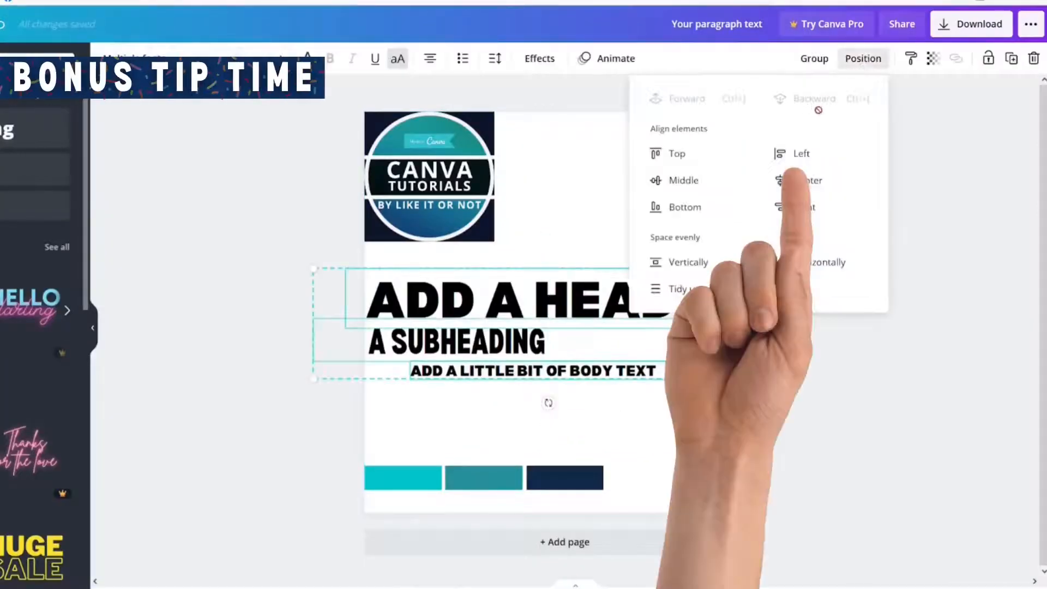
{"action": "left_click", "coordinate": [798, 152]}
{"action": "left_click_drag", "start_coordinate": [406, 317], "coordinate": [468, 304]}
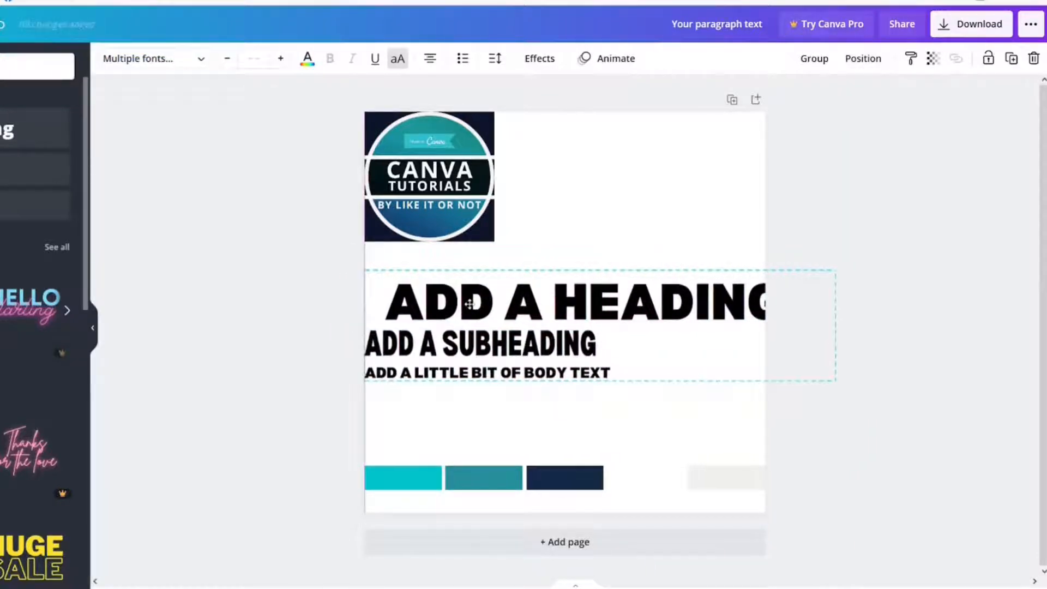
{"action": "left_click", "coordinate": [573, 210]}
Left-align the heading's text within its own text box
{"action": "left_click", "coordinate": [526, 311]}
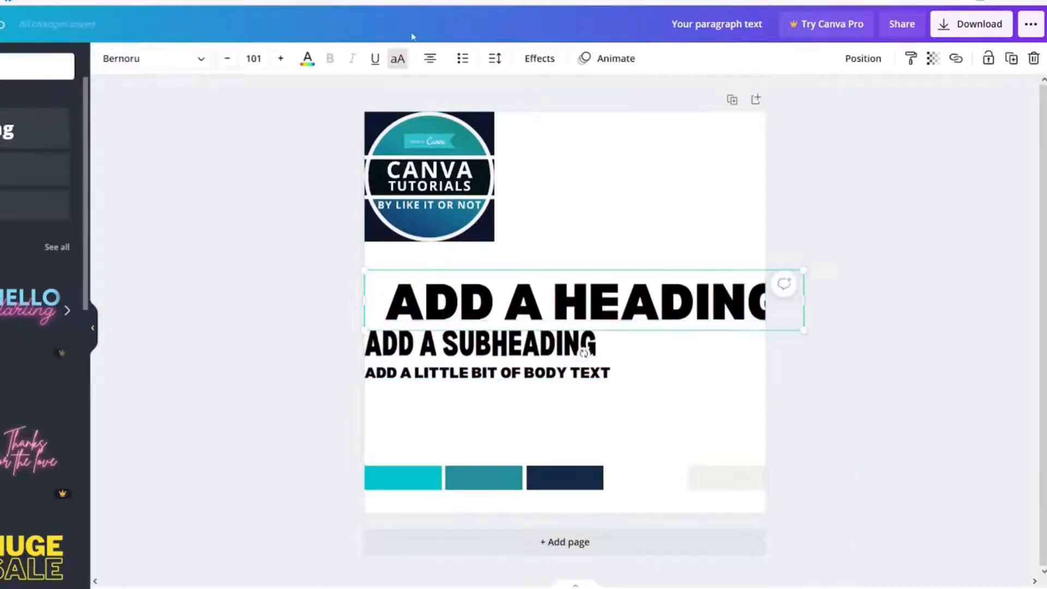
{"action": "left_click", "coordinate": [428, 60]}
{"action": "left_click", "coordinate": [545, 227]}
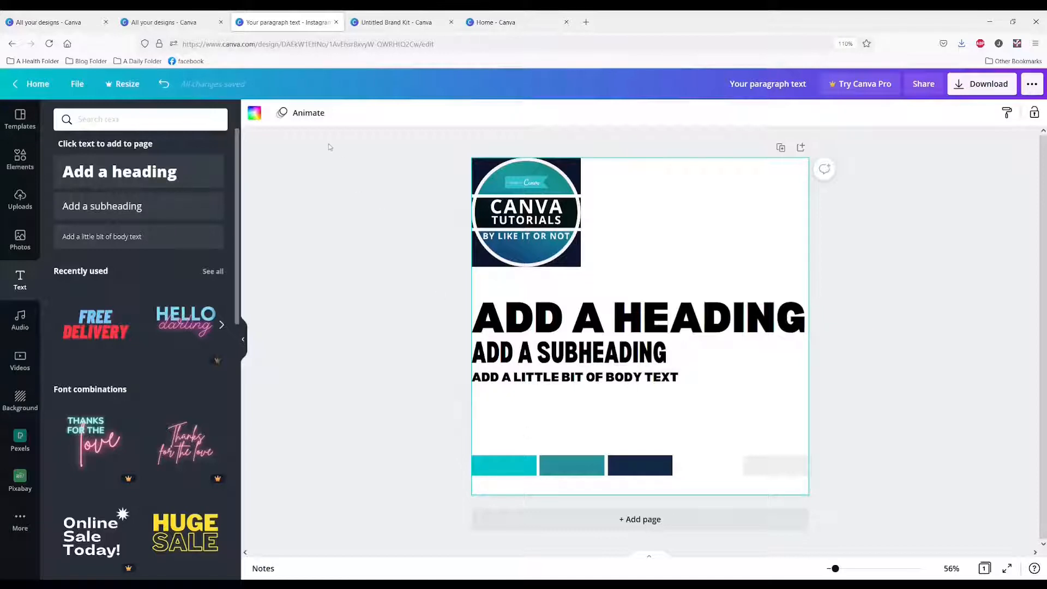
Change the page's background to the custom gray #B8B7B7
{"action": "left_click", "coordinate": [255, 115]}
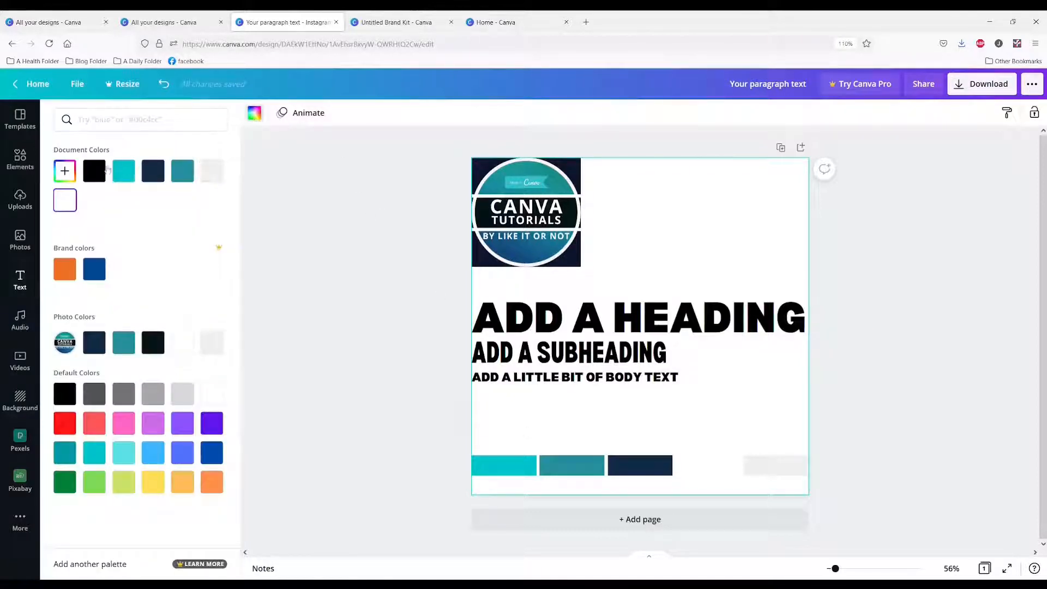
{"action": "left_click", "coordinate": [151, 173]}
{"action": "left_click", "coordinate": [65, 171]}
{"action": "left_click_drag", "start_coordinate": [64, 203], "coordinate": [64, 215]}
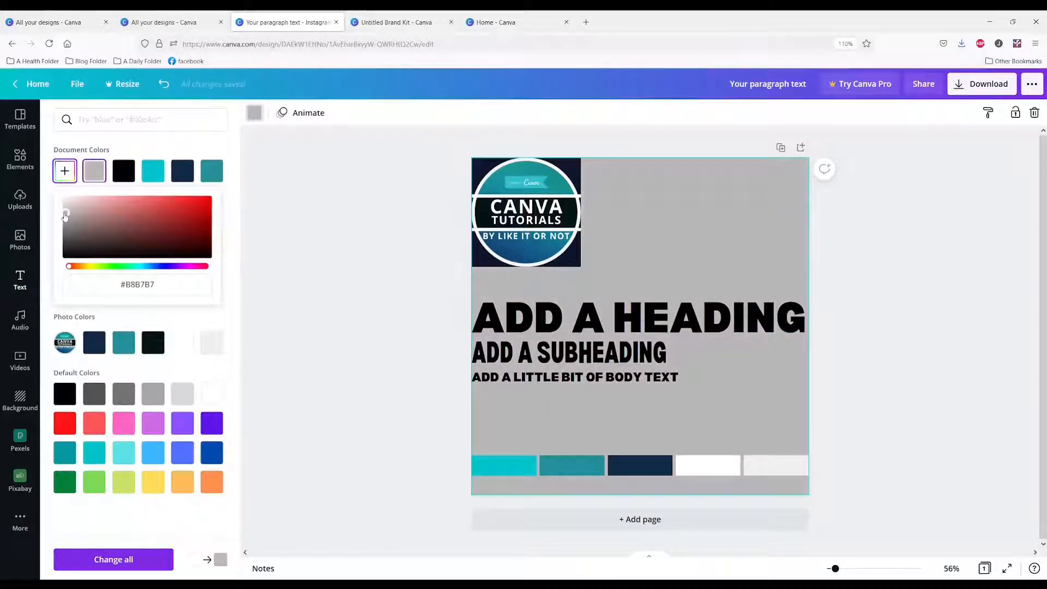
{"action": "left_click", "coordinate": [818, 322]}
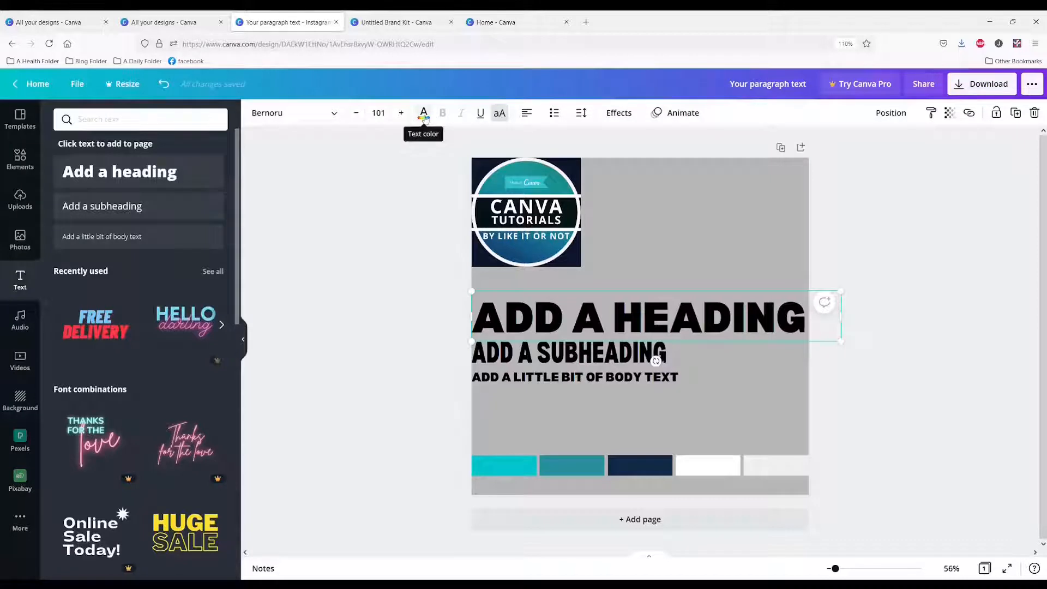
Apply the Shadow text effect to the heading
{"action": "double_click", "coordinate": [678, 324]}
{"action": "left_click", "coordinate": [707, 268]}
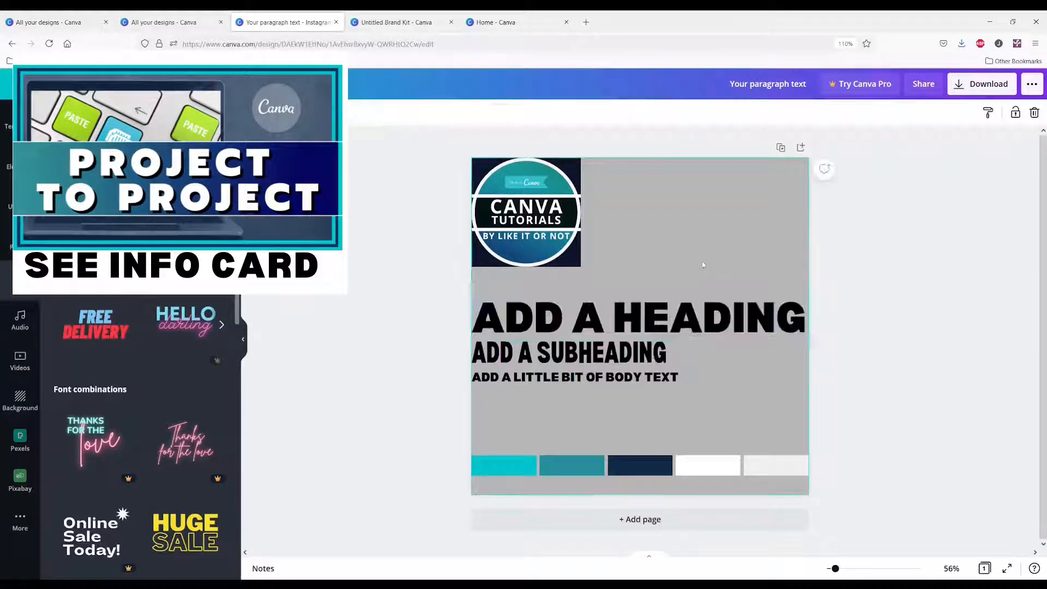
{"action": "left_click", "coordinate": [641, 316]}
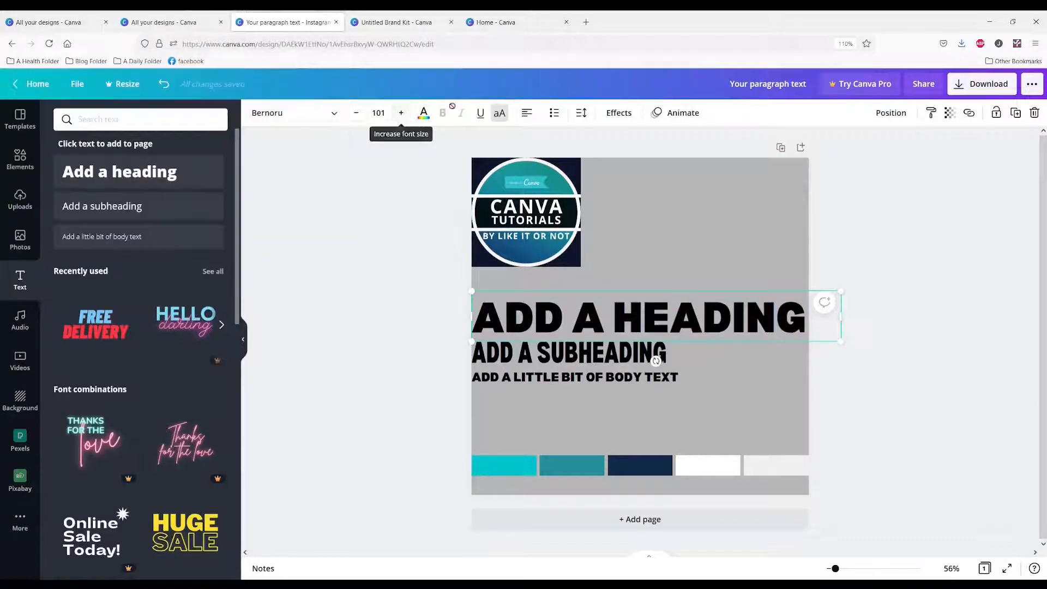
{"action": "left_click", "coordinate": [617, 112]}
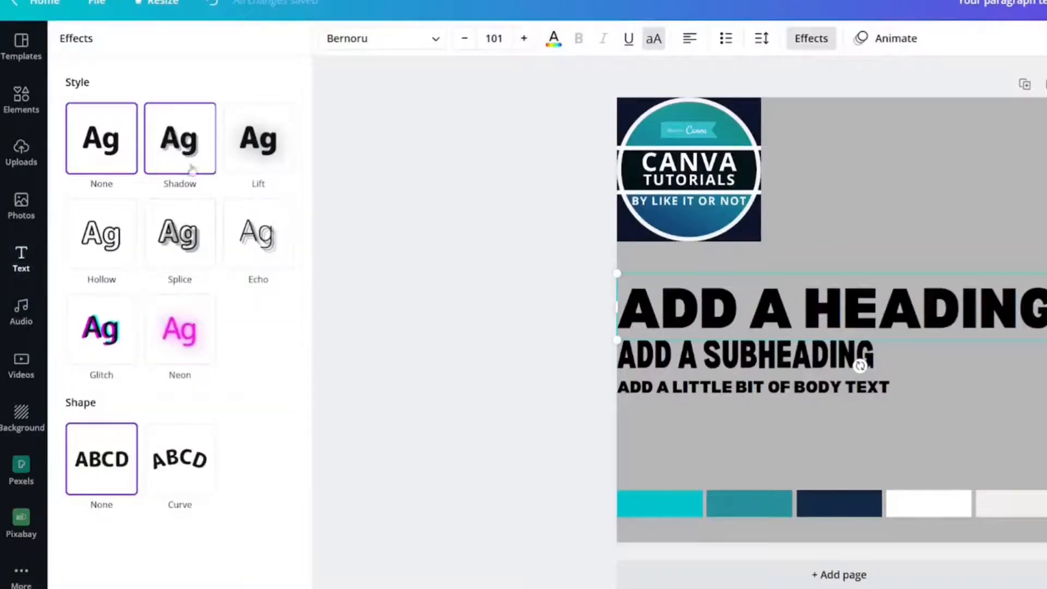
{"action": "left_click", "coordinate": [189, 164]}
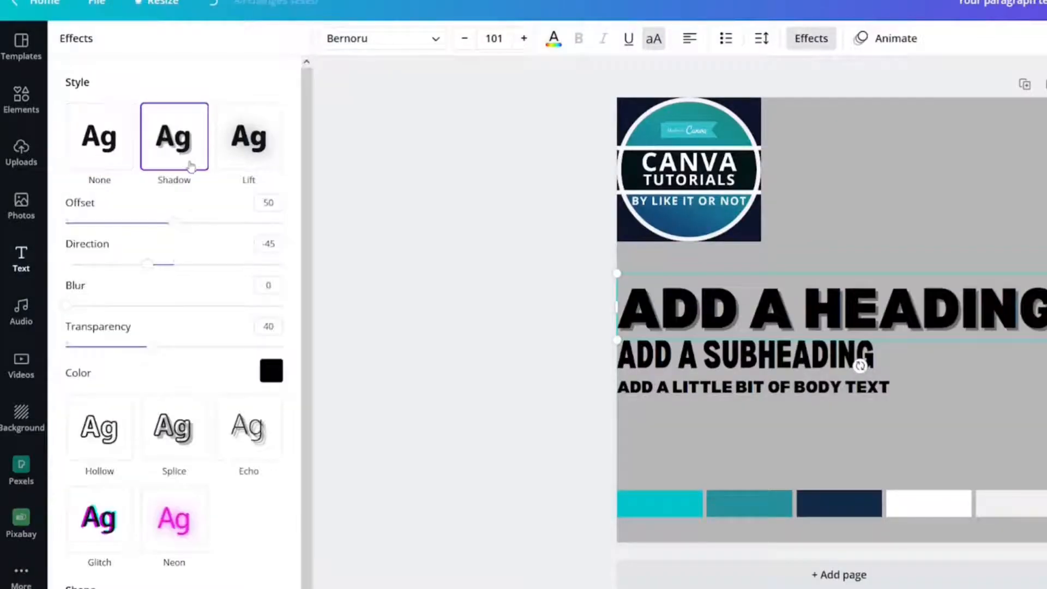
Make the heading's letters white with a black shadow at transparency 100
{"action": "left_click", "coordinate": [271, 372]}
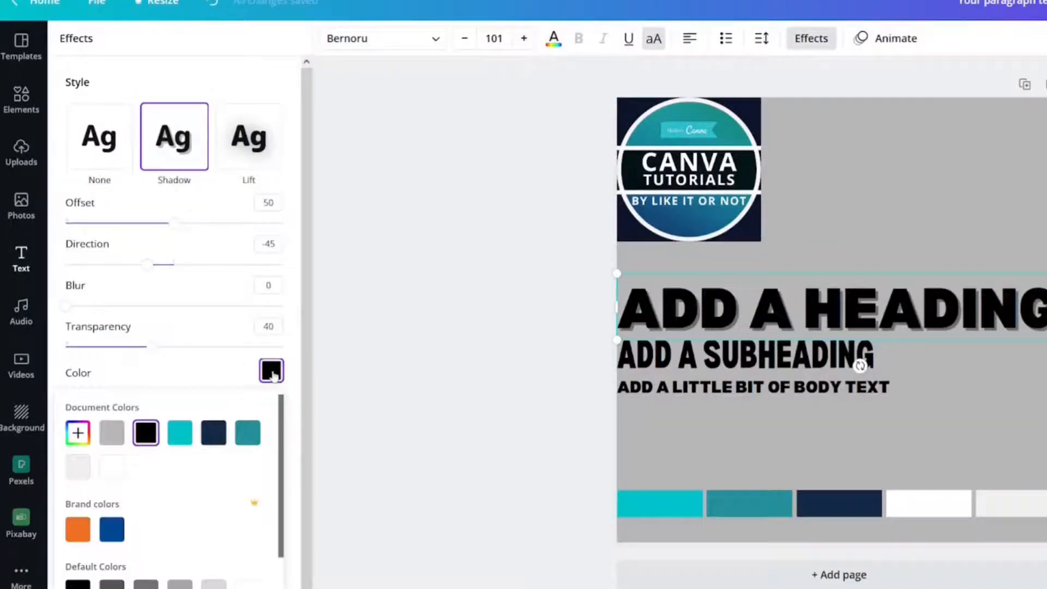
{"action": "left_click", "coordinate": [109, 472]}
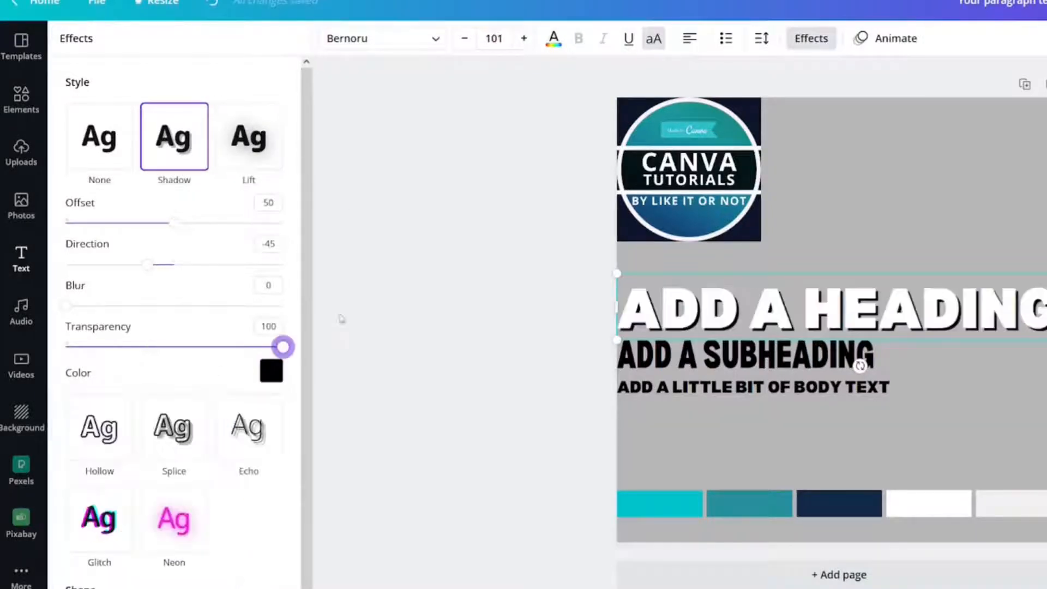
{"action": "left_click", "coordinate": [811, 39]}
{"action": "left_click", "coordinate": [947, 214]}
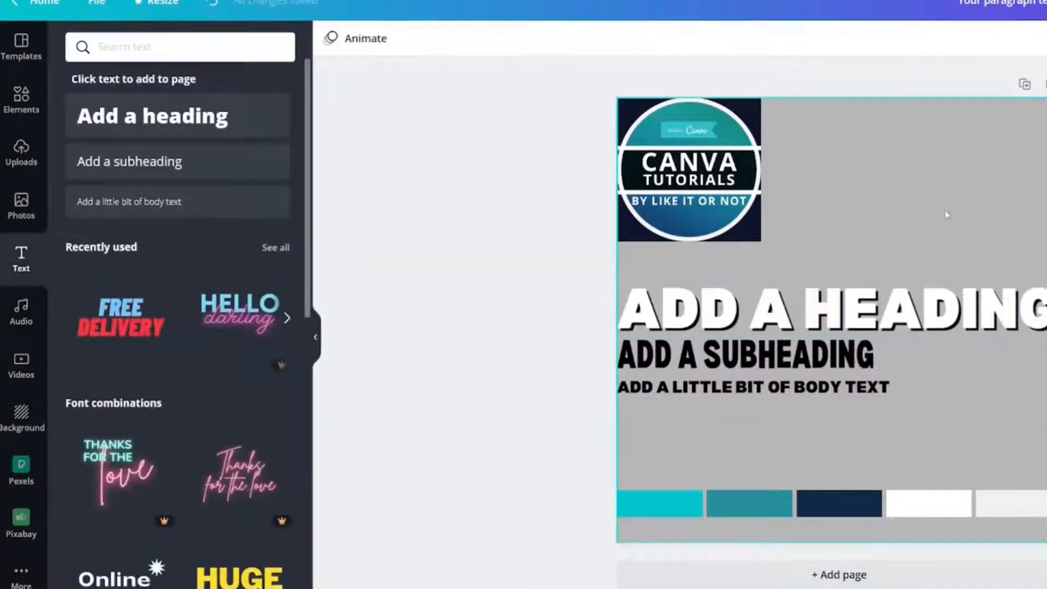
{"action": "left_click", "coordinate": [949, 318]}
{"action": "left_click", "coordinate": [968, 218]}
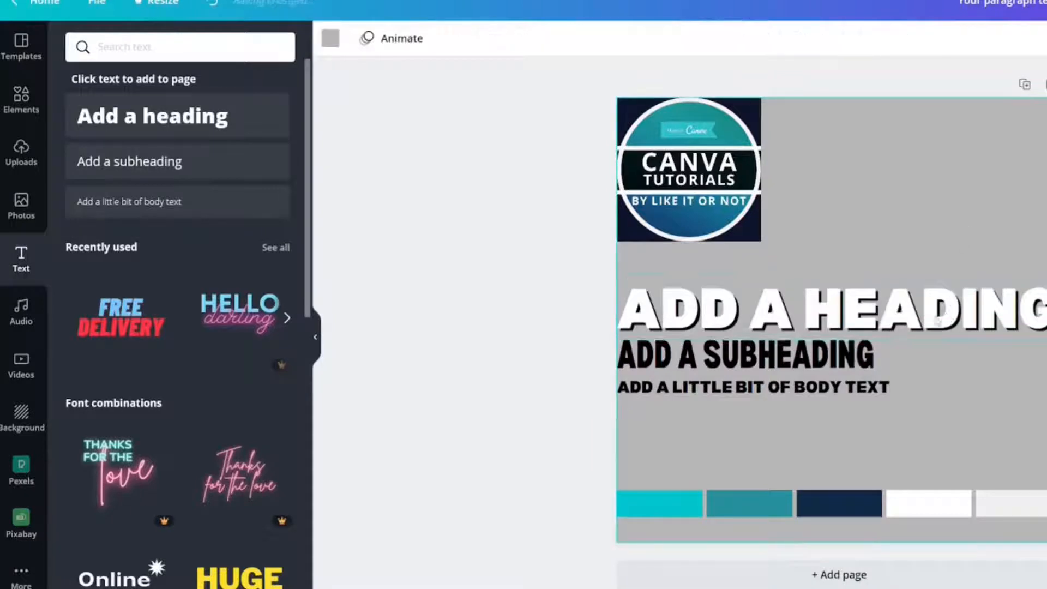
Replace the white shadowed heading's text with MAIN FONT
{"action": "double_click", "coordinate": [923, 316]}
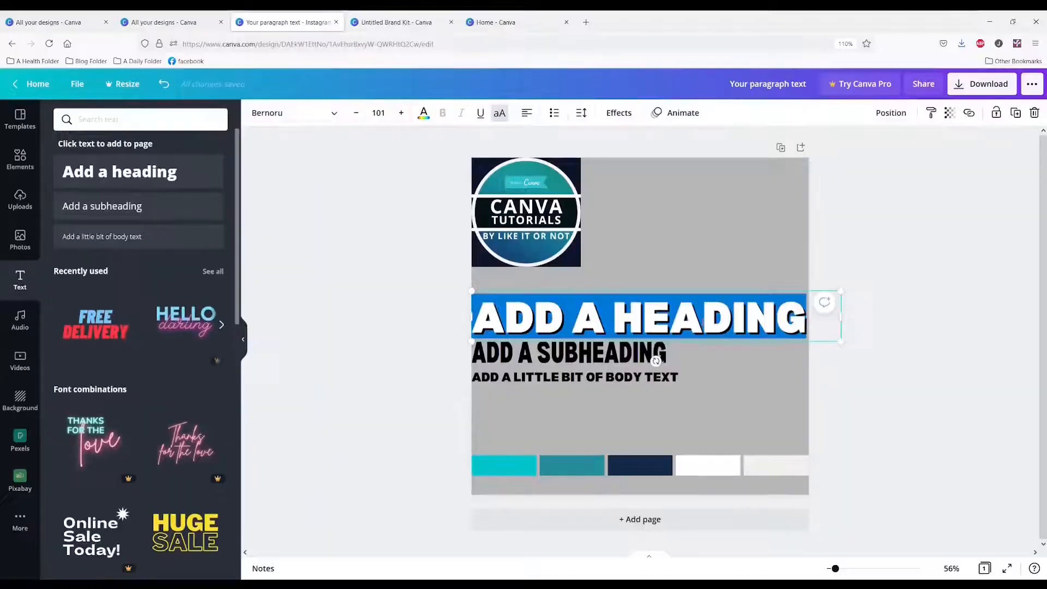
{"action": "type", "text": "MAIN FON"}
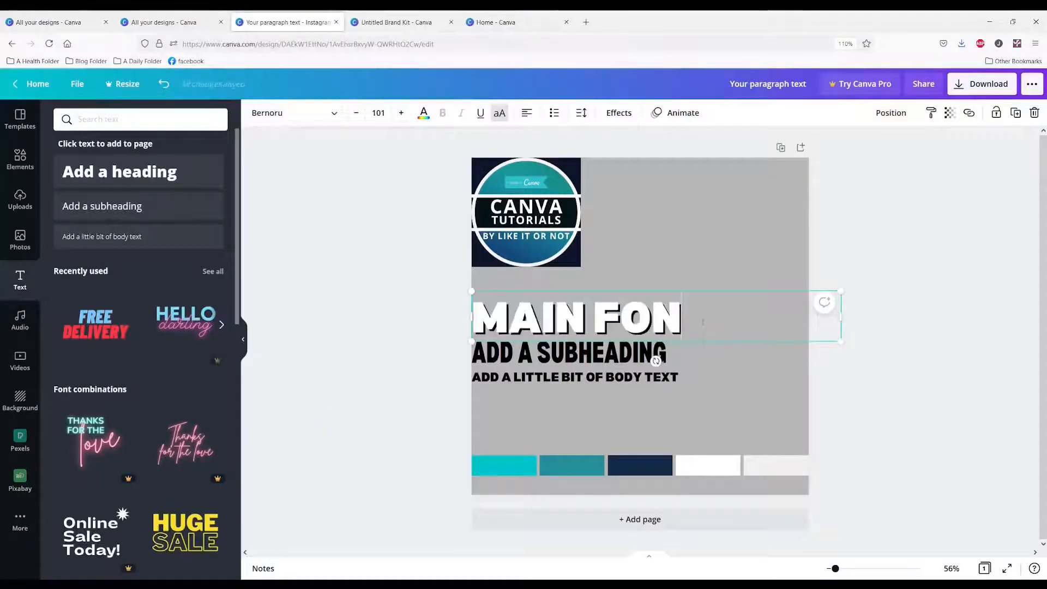
{"action": "type", "text": "T"}
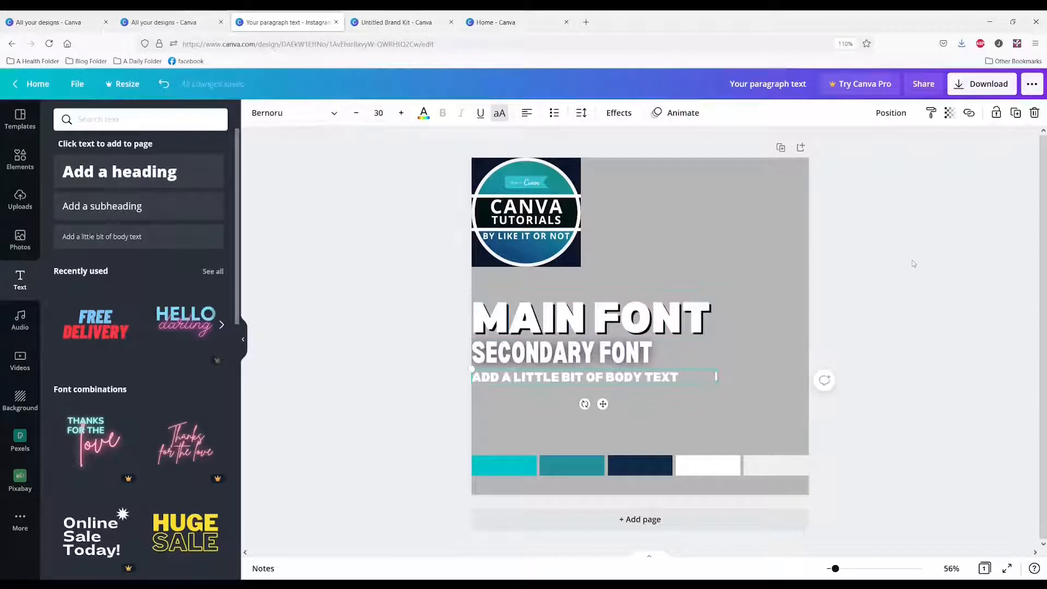
{"action": "key", "text": "Escape"}
{"action": "key", "text": "Escape"}
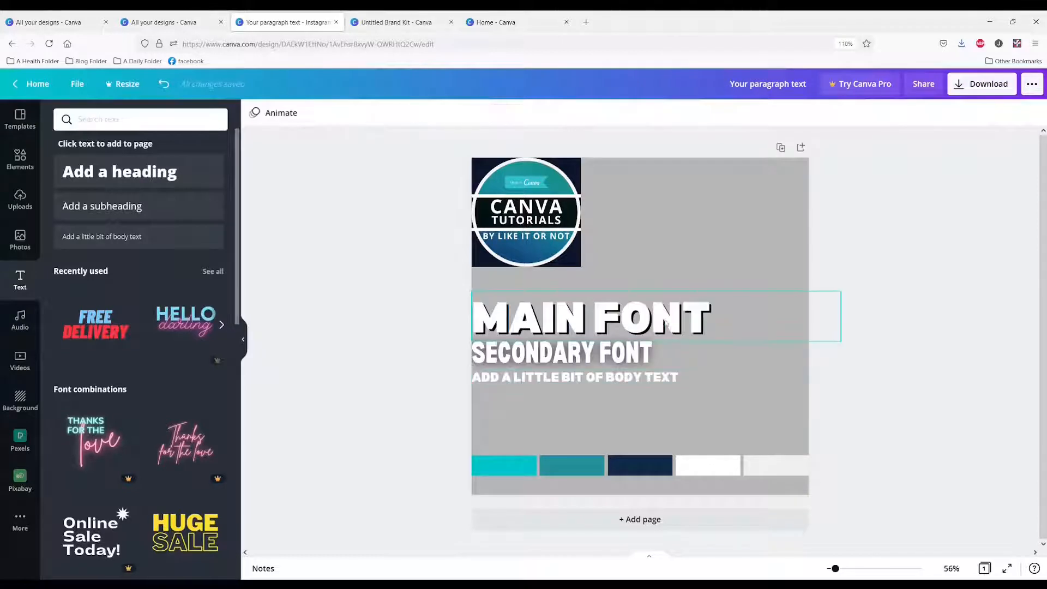
Select the three text styles together with the brand color strip and copy them
{"action": "left_click", "coordinate": [662, 320]}
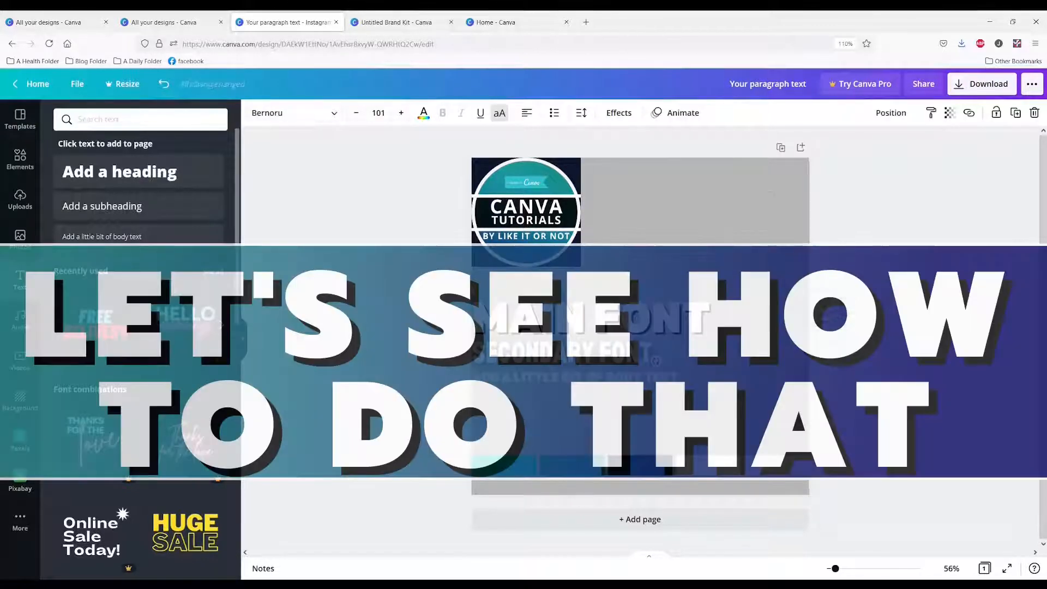
{"action": "left_click", "coordinate": [725, 411]}
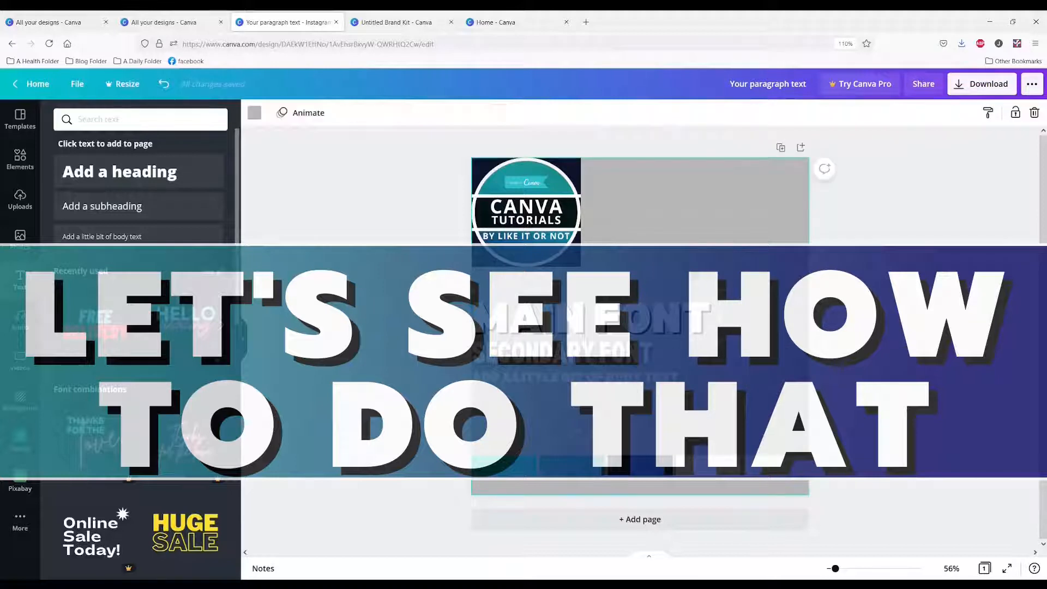
{"action": "left_click_drag", "start_coordinate": [623, 238], "coordinate": [697, 500]}
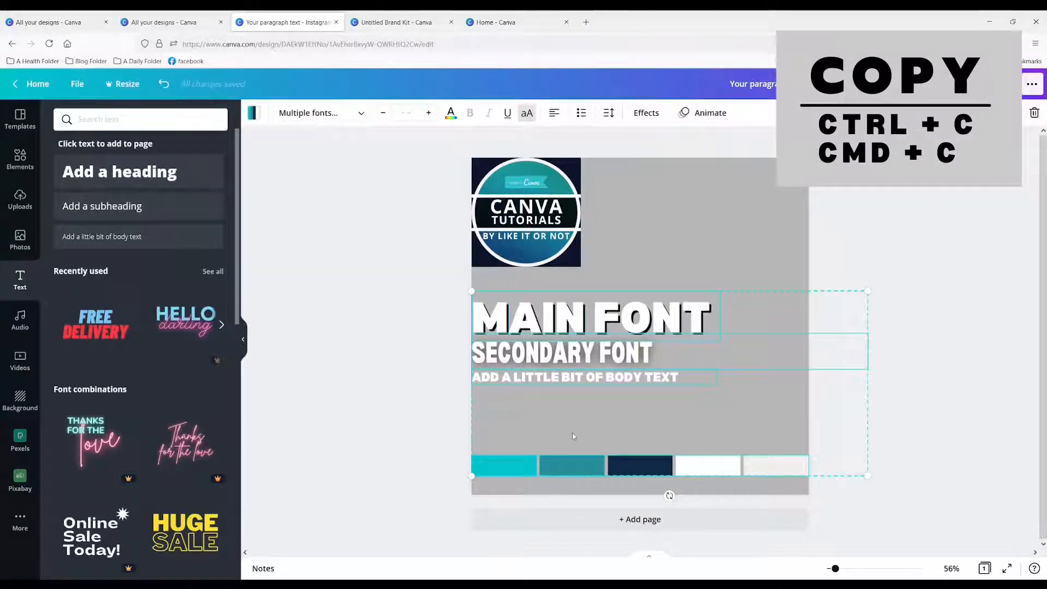
Create a blank 1920 x 1080 px design and paste the copied text styles and color strip into it
{"action": "left_click", "coordinate": [409, 23]}
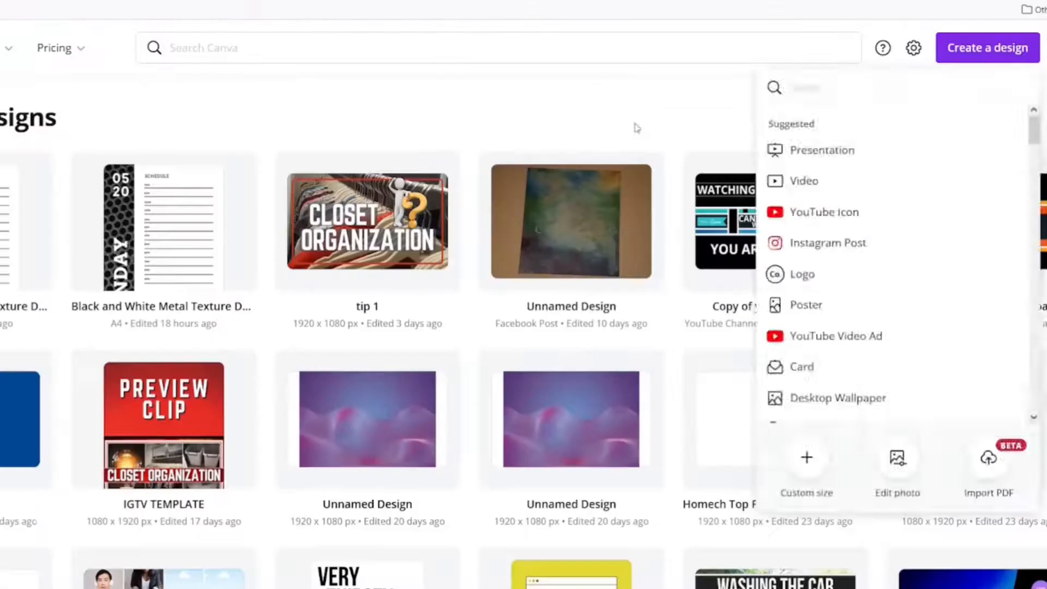
{"action": "left_click", "coordinate": [952, 48]}
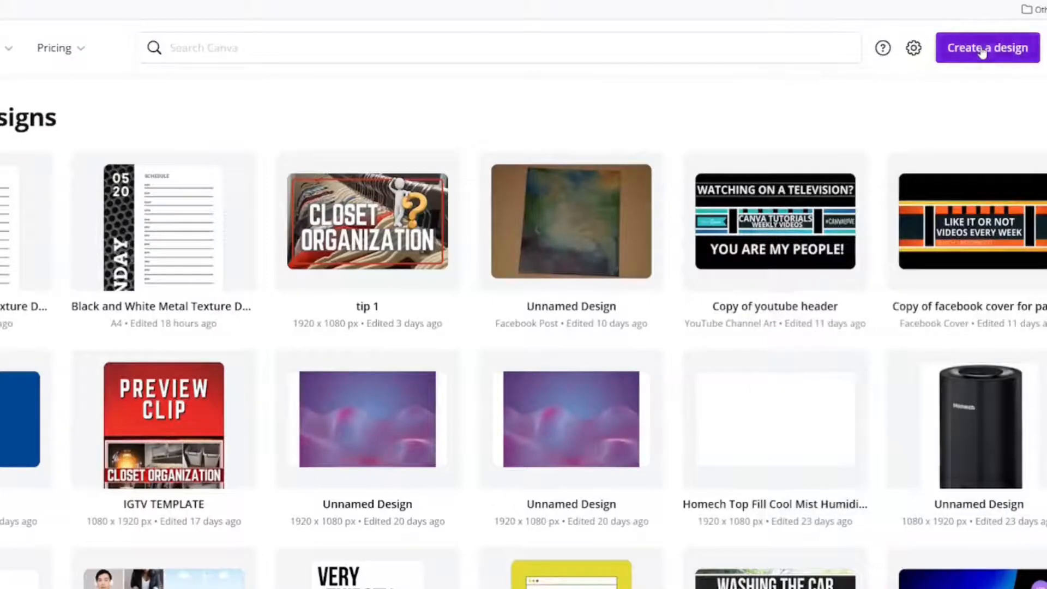
{"action": "left_click", "coordinate": [952, 48]}
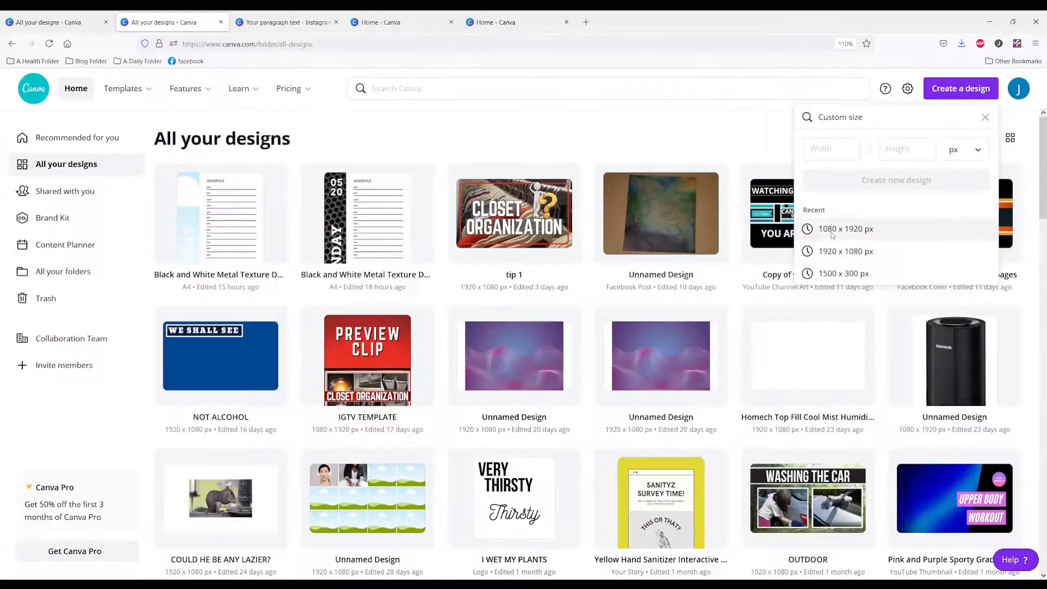
{"action": "left_click", "coordinate": [831, 231]}
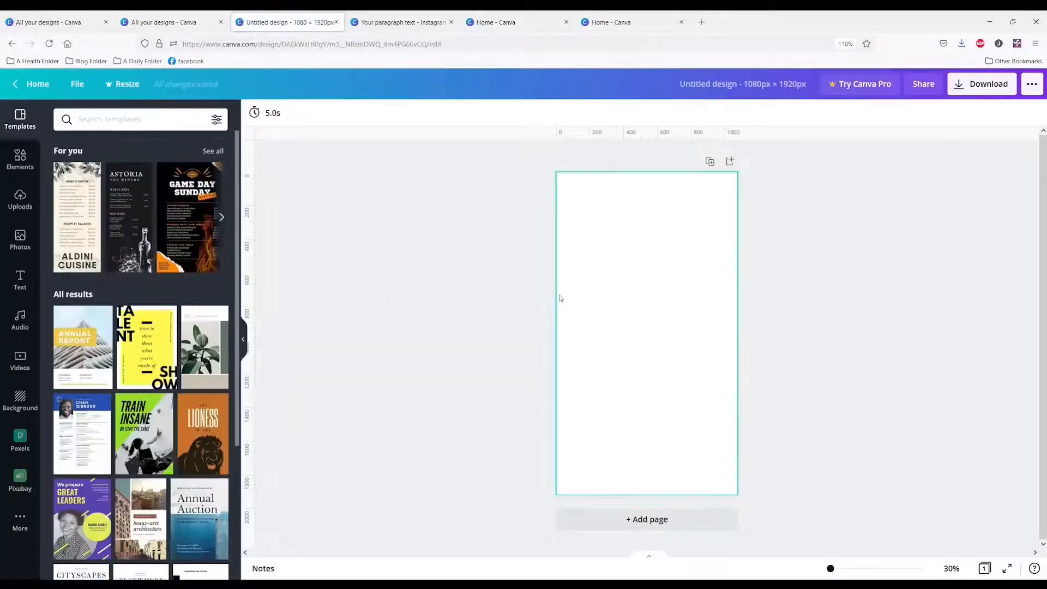
{"action": "left_click", "coordinate": [336, 21]}
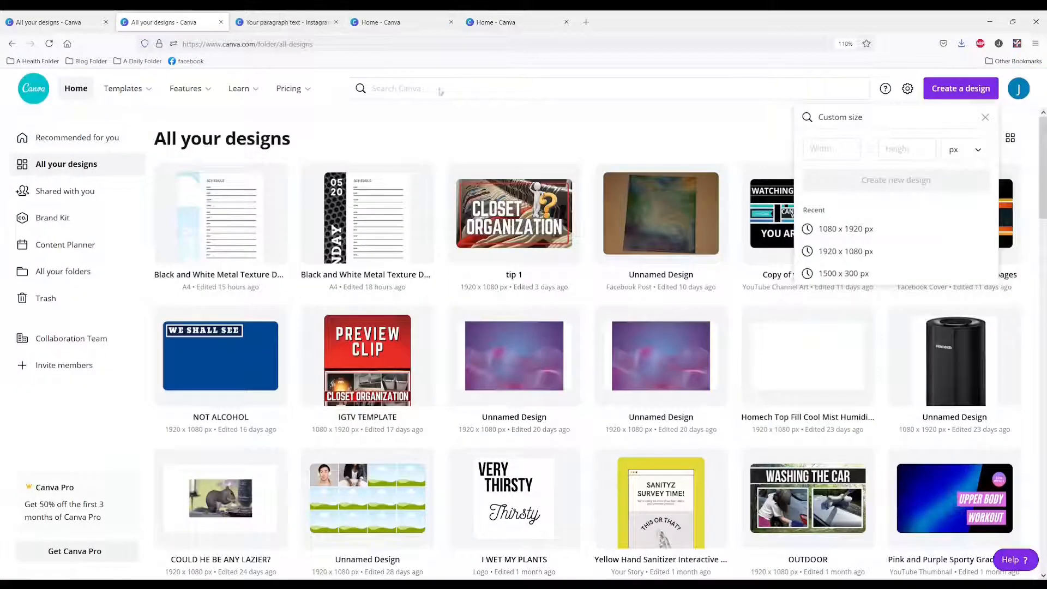
{"action": "left_click", "coordinate": [867, 252]}
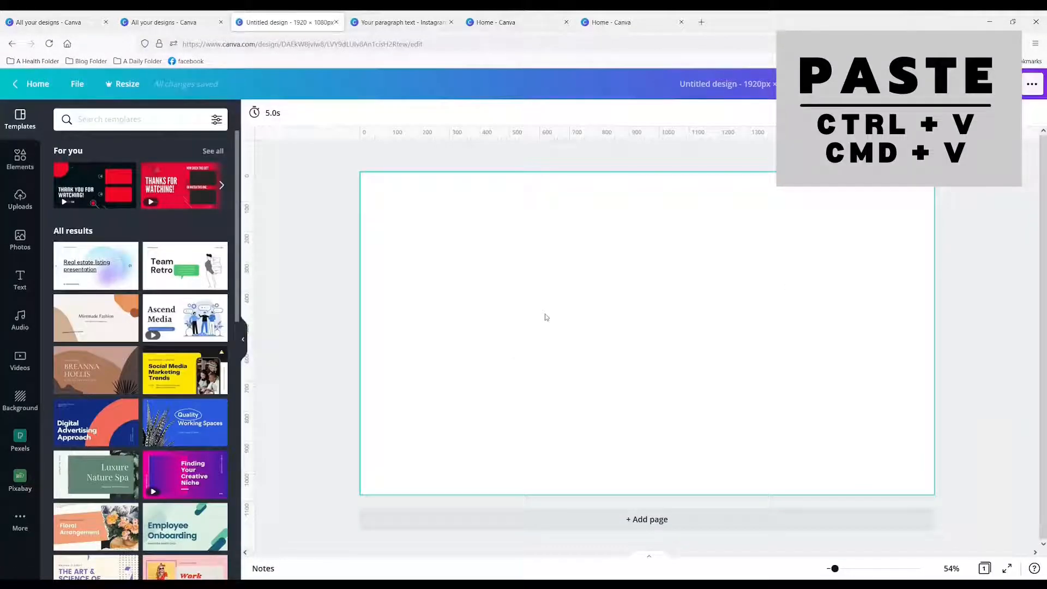
{"action": "key", "text": "ctrl+v"}
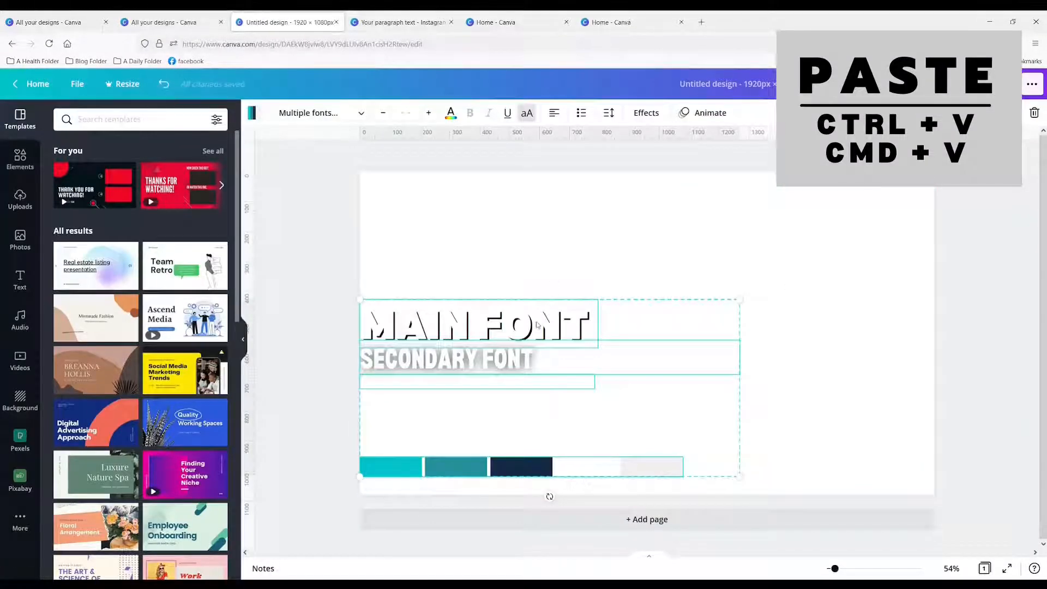
{"action": "left_click", "coordinate": [405, 325]}
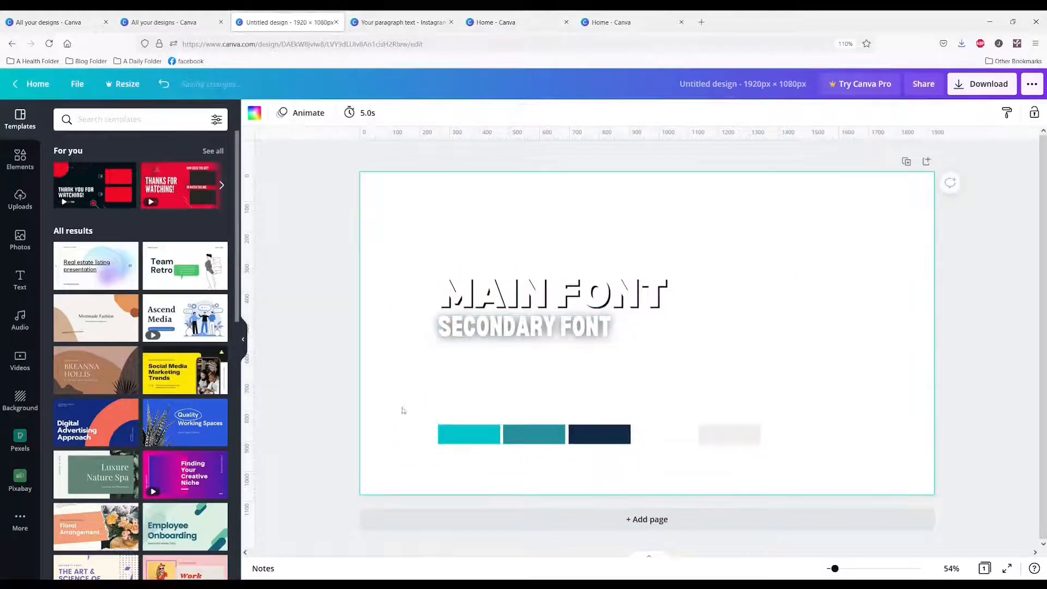
Change the 1920 x 1080 px page's background to the bright turquoise from the pasted strip's document colors
{"action": "left_click", "coordinate": [500, 434]}
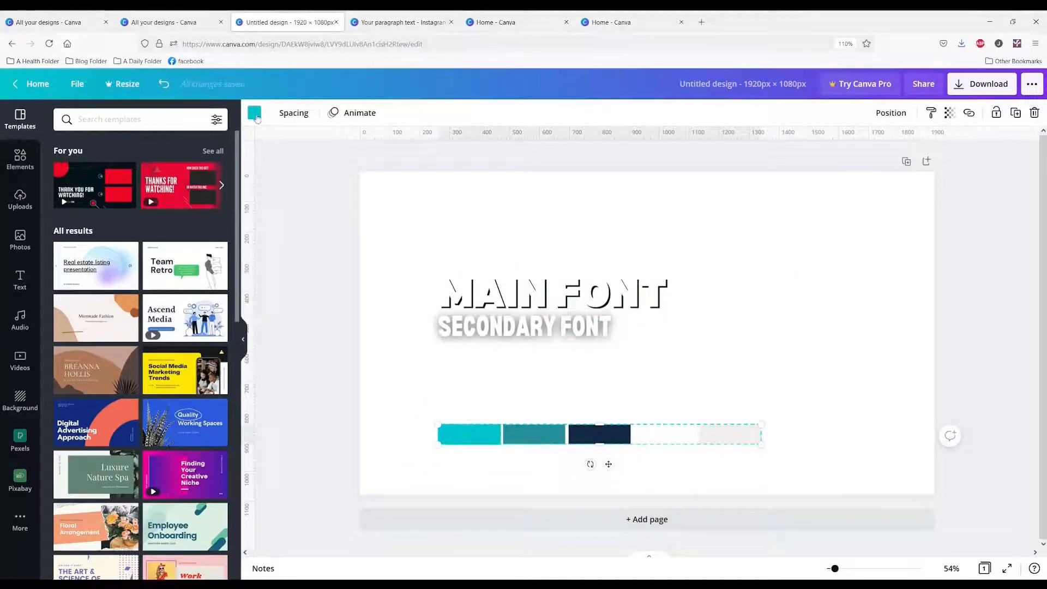
{"action": "left_click", "coordinate": [254, 113]}
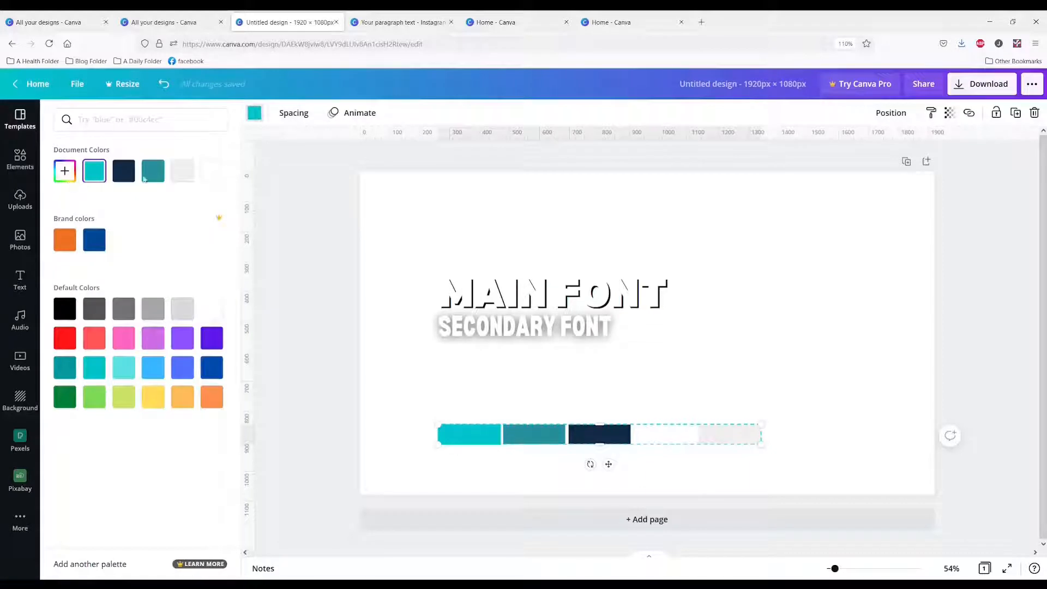
{"action": "left_click", "coordinate": [405, 210]}
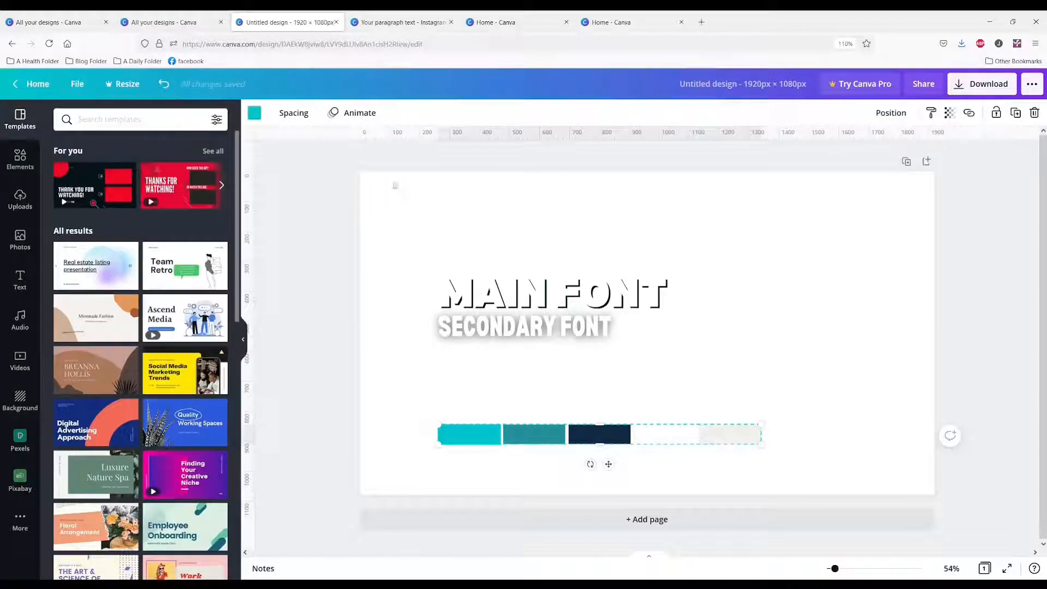
{"action": "left_click", "coordinate": [389, 200]}
{"action": "left_click", "coordinate": [255, 114]}
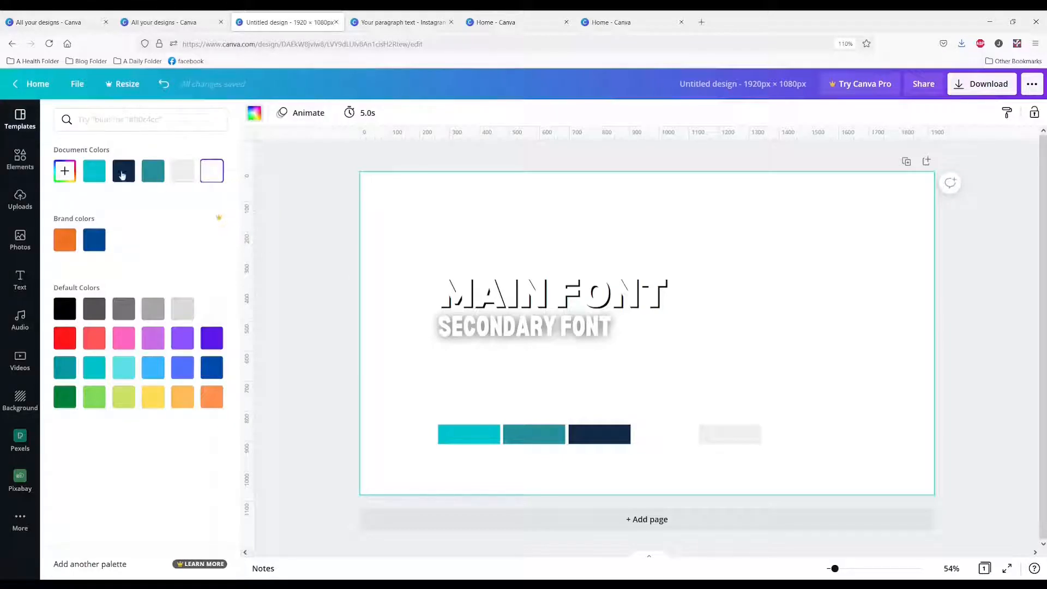
{"action": "left_click", "coordinate": [94, 171]}
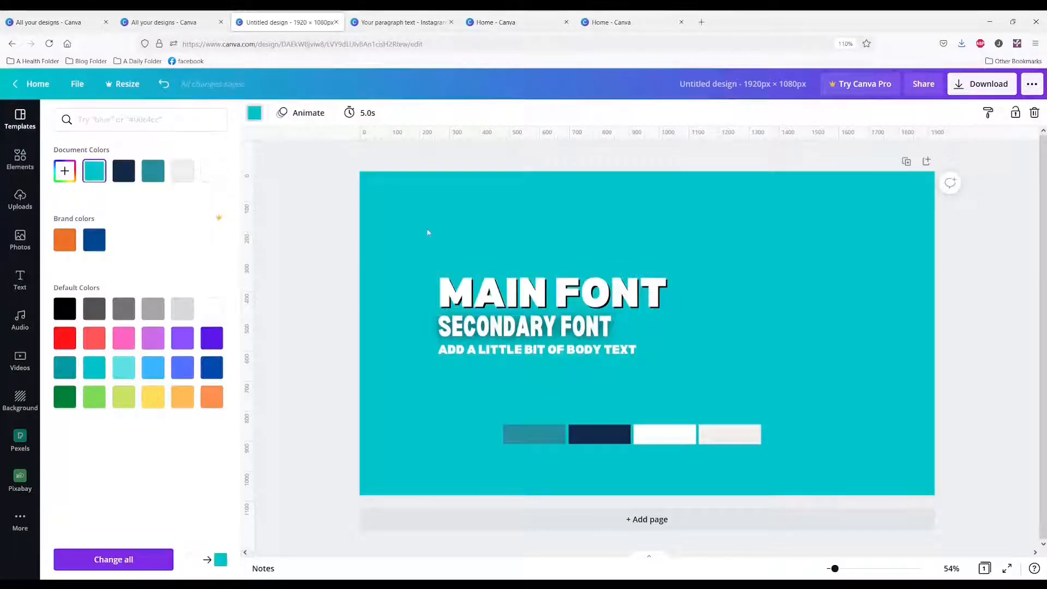
Add a second page and move the color strip and the text styles from page 1 onto it
{"action": "left_click", "coordinate": [481, 438]}
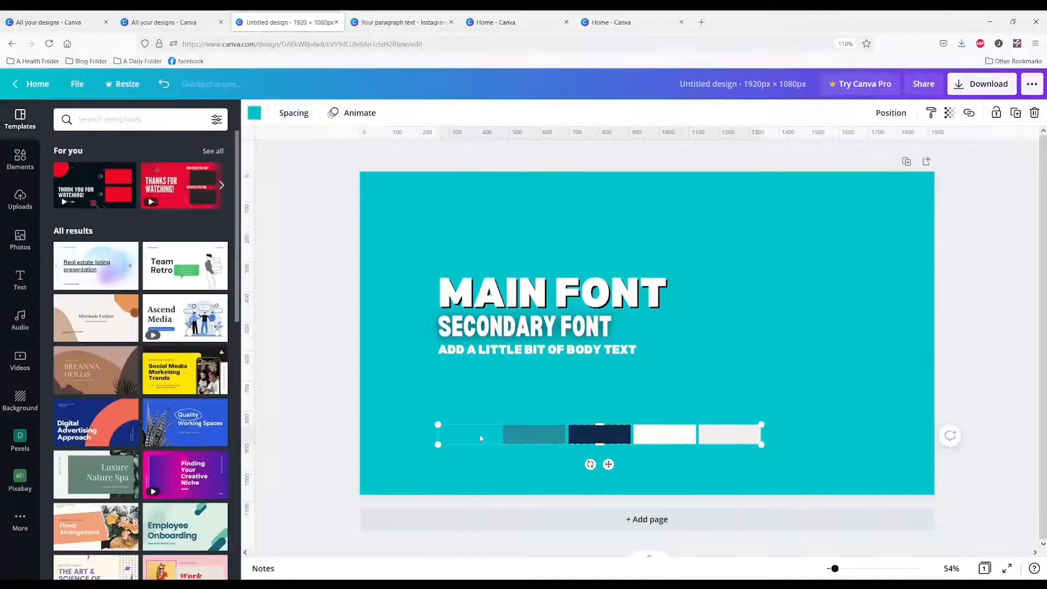
{"action": "left_click", "coordinate": [649, 521]}
{"action": "left_click_drag", "start_coordinate": [674, 207], "coordinate": [628, 418]}
{"action": "scroll", "coordinate": [599, 358], "scroll_direction": "up", "scroll_amount": 4}
{"action": "left_click", "coordinate": [520, 292]}
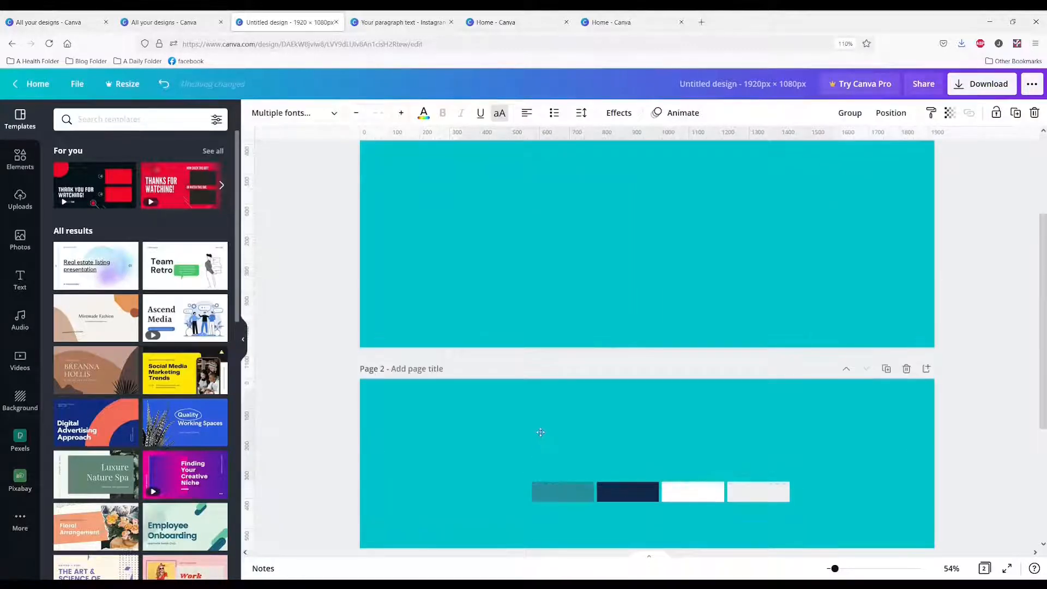
{"action": "left_click_drag", "start_coordinate": [540, 432], "coordinate": [535, 432]}
{"action": "scroll", "coordinate": [536, 349], "scroll_direction": "up", "scroll_amount": 3}
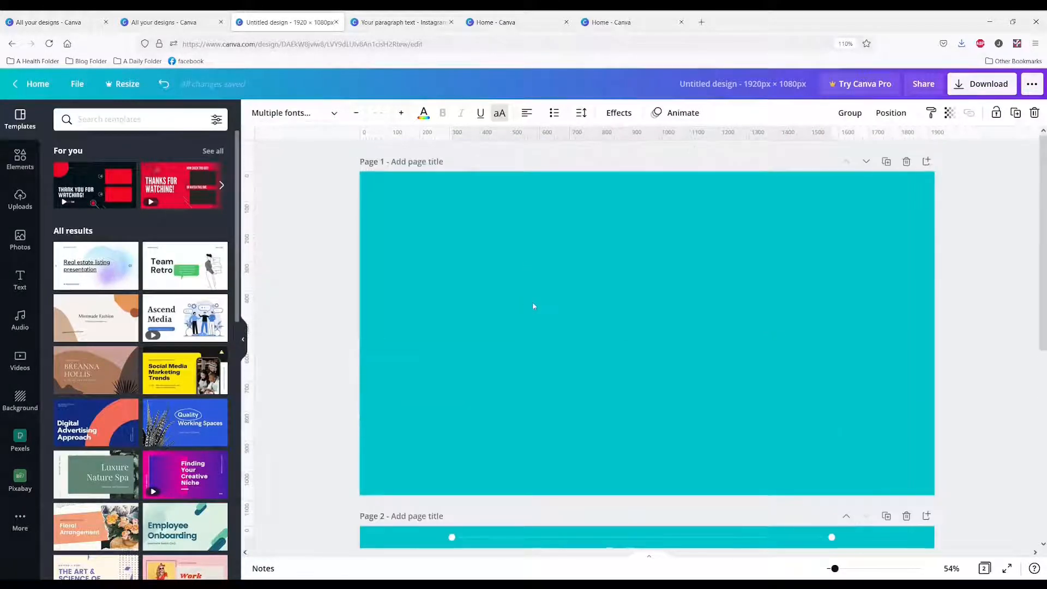
{"action": "left_click", "coordinate": [533, 304]}
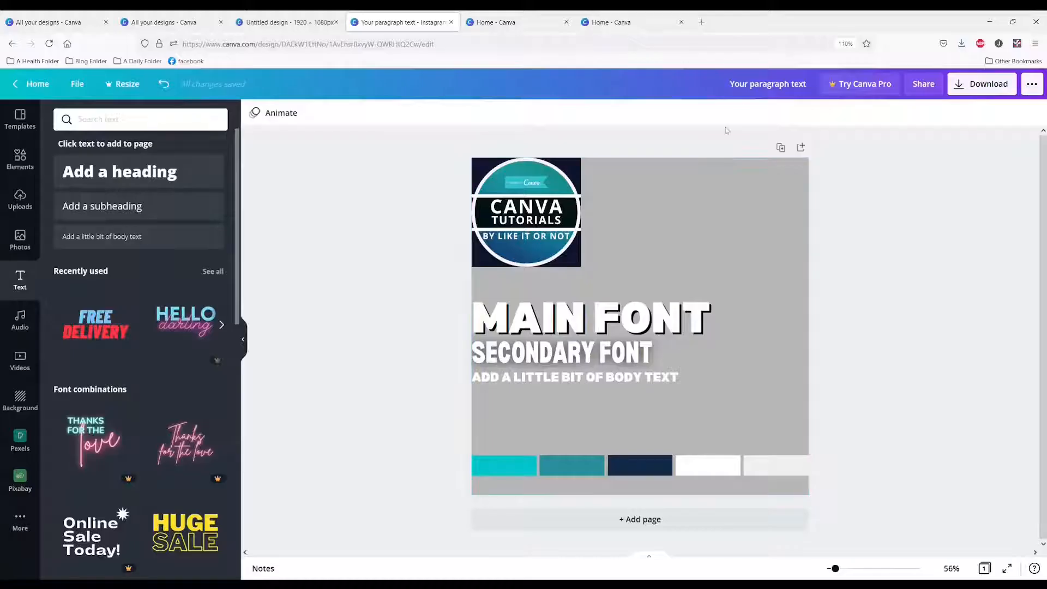
Duplicate the gray brand kit page and search for BEACH color palettes for the copy's color strip
{"action": "left_click", "coordinate": [781, 148]}
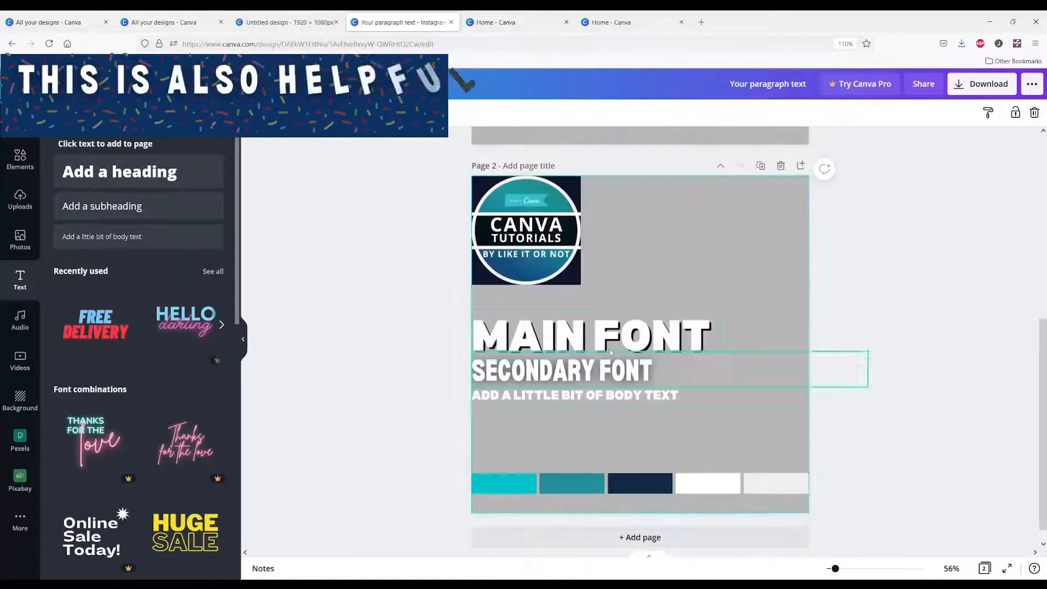
{"action": "left_click", "coordinate": [522, 487]}
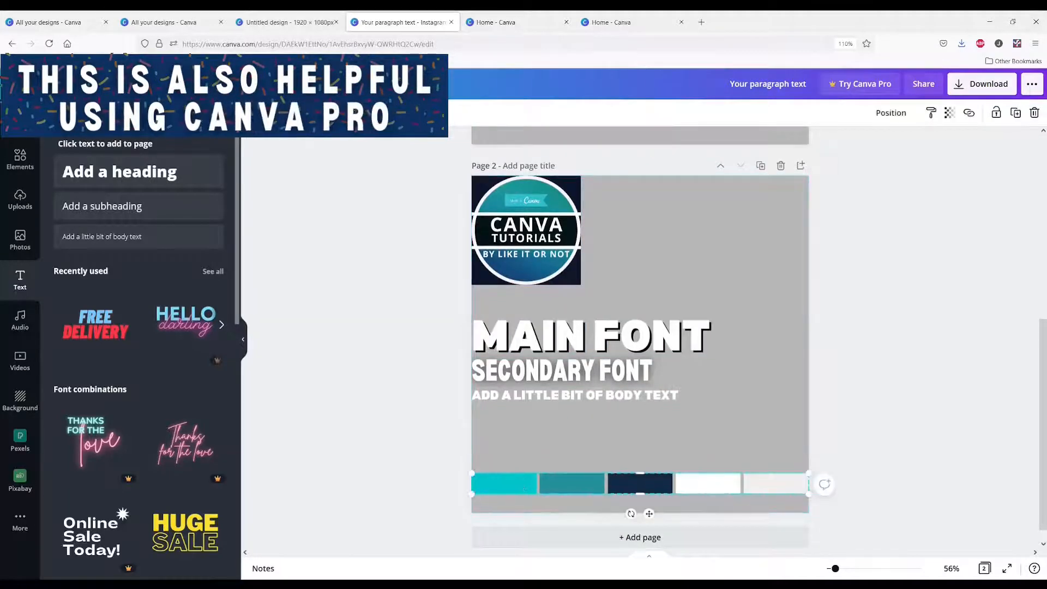
{"action": "left_click", "coordinate": [254, 113]}
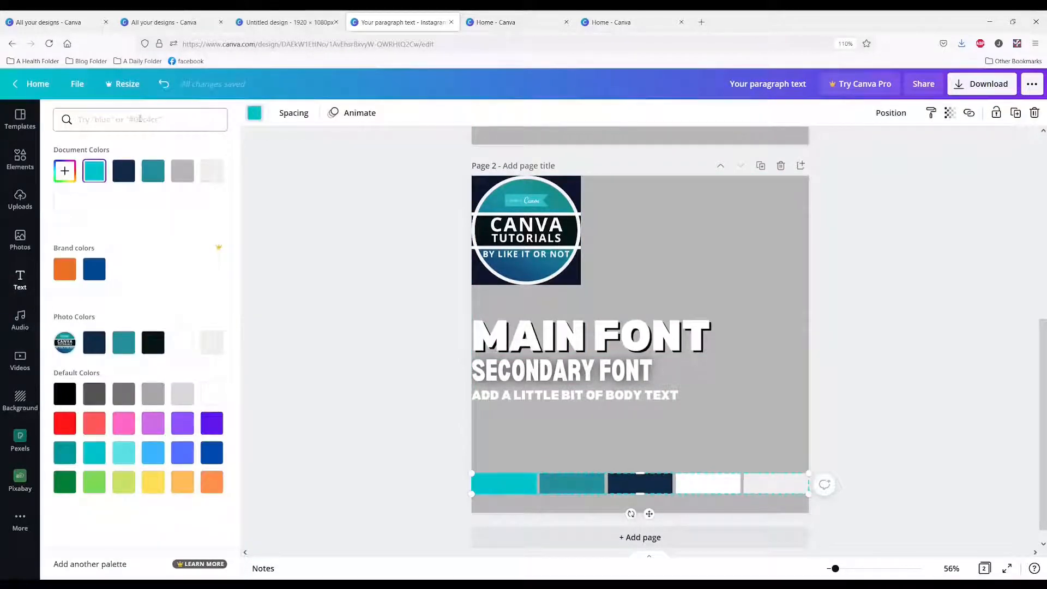
{"action": "key", "text": "Return"}
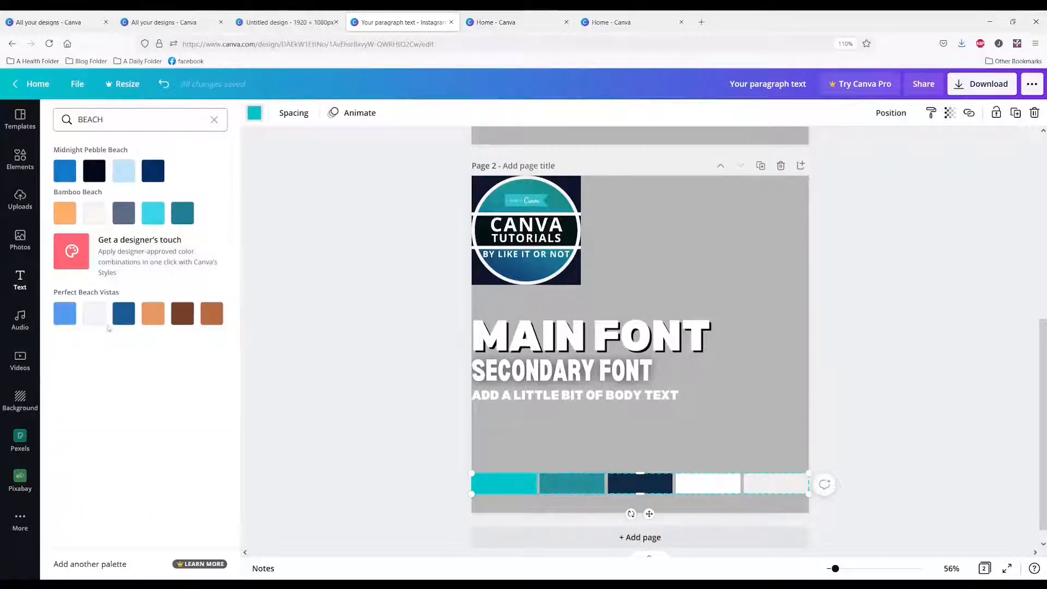
Recolor the five swatches of page 2's strip in order with the colors of the Bamboo Beach palette
{"action": "left_click", "coordinate": [65, 213]}
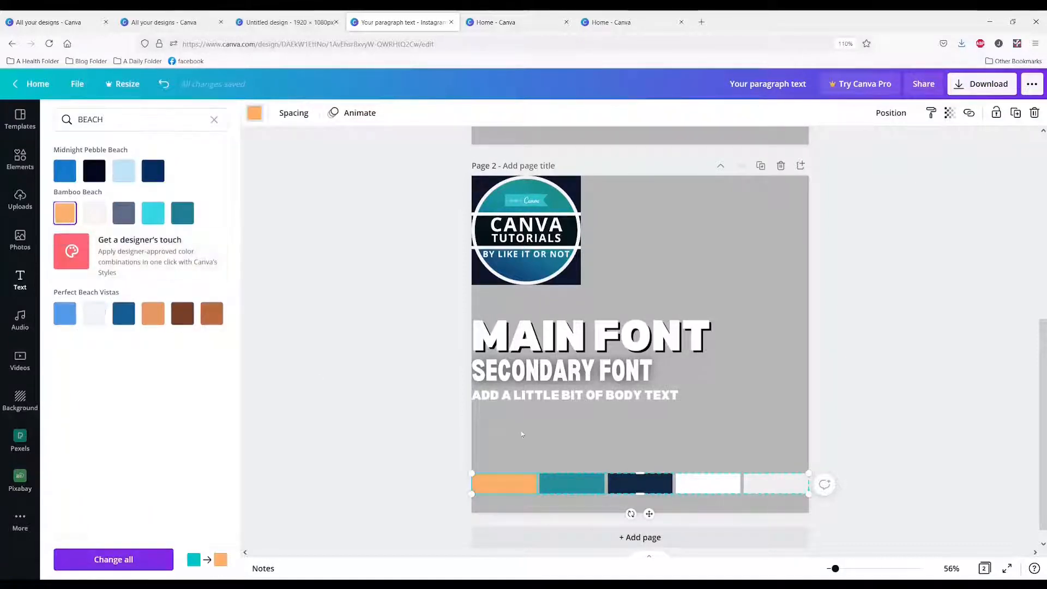
{"action": "left_click", "coordinate": [574, 490]}
{"action": "left_click", "coordinate": [95, 213]}
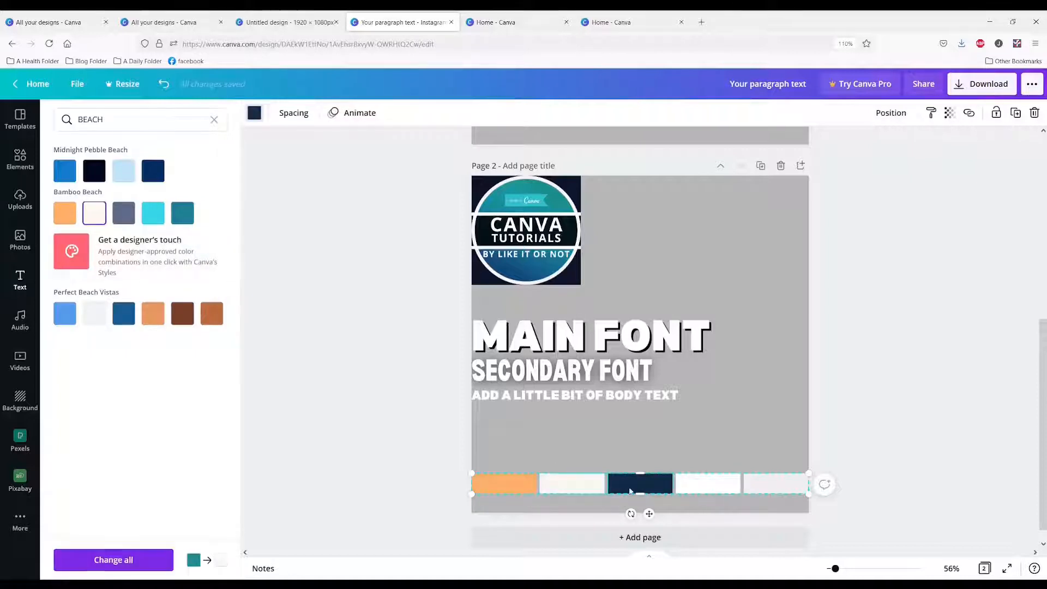
{"action": "left_click", "coordinate": [124, 212]}
{"action": "left_click", "coordinate": [708, 484]}
{"action": "left_click", "coordinate": [153, 213]}
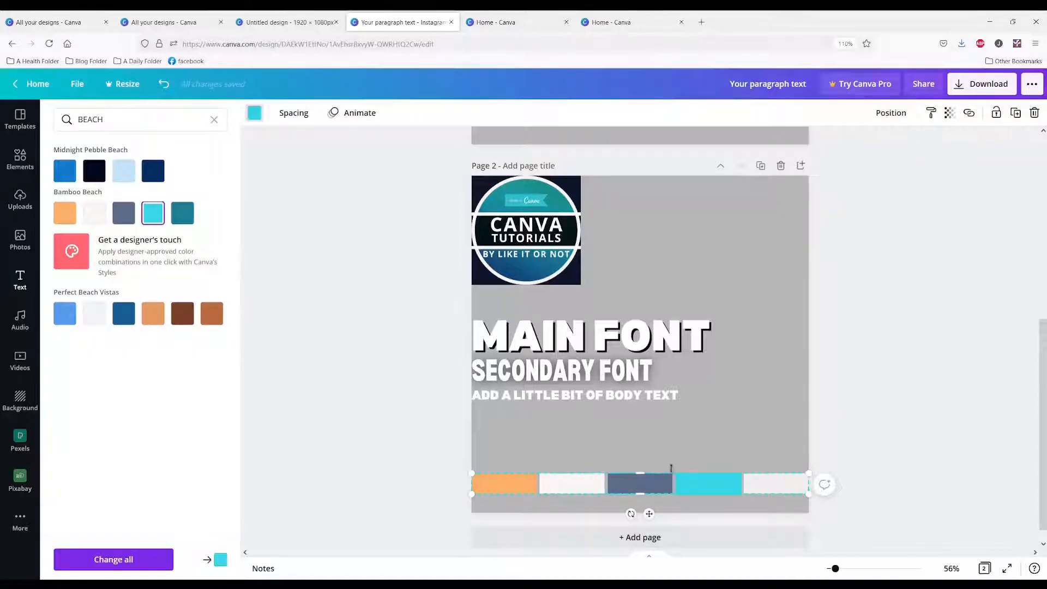
{"action": "left_click", "coordinate": [775, 483]}
{"action": "left_click", "coordinate": [182, 213]}
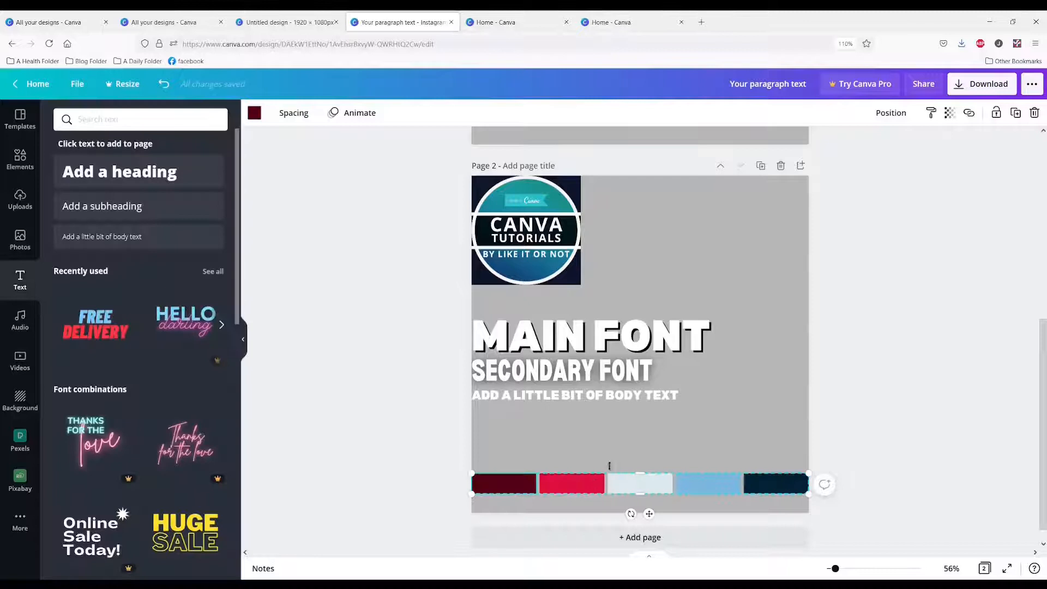
{"action": "left_click", "coordinate": [609, 452]}
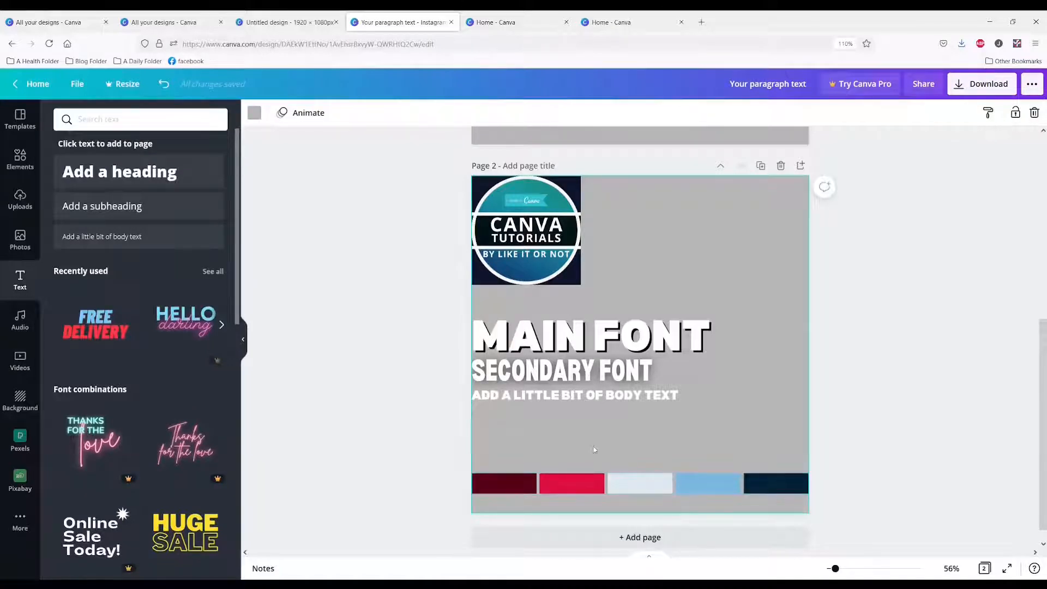
Delete the logo from page 2 and browse the trending photos in the photo library
{"action": "left_click", "coordinate": [540, 273]}
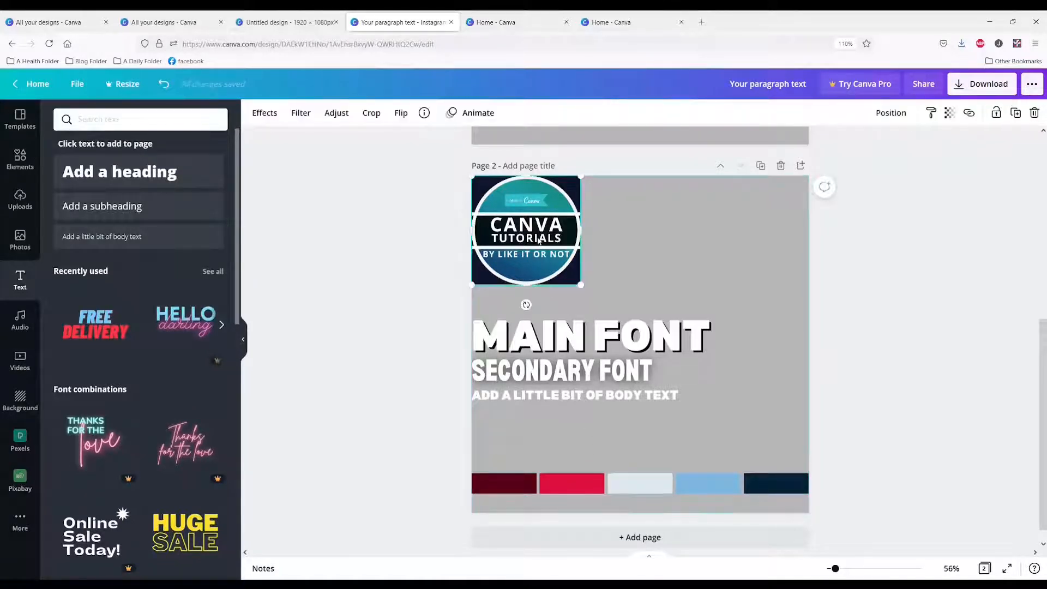
{"action": "key", "text": "Delete"}
{"action": "left_click", "coordinate": [20, 240]}
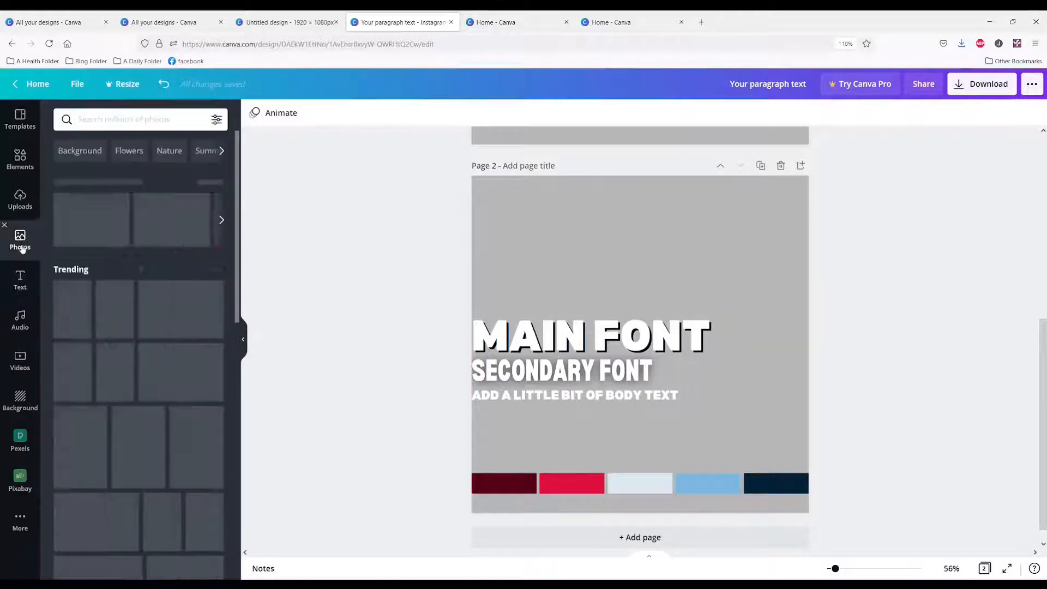
{"action": "scroll", "coordinate": [142, 425], "scroll_direction": "down", "scroll_amount": 10}
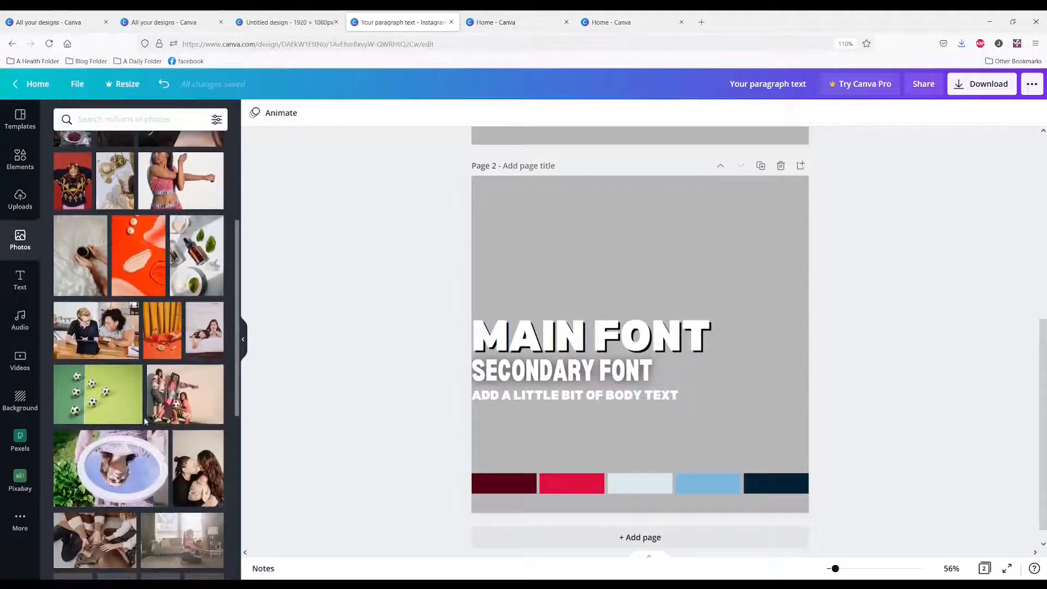
{"action": "scroll", "coordinate": [145, 421], "scroll_direction": "down", "scroll_amount": 5}
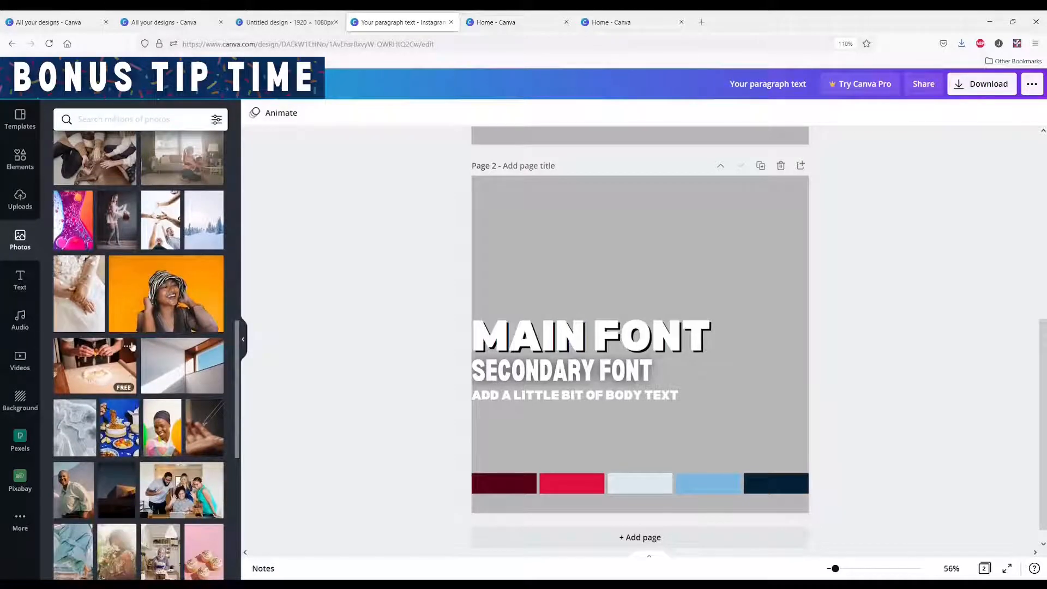
Add the photo of the woman in a zebra hat to page 2, shrink it, and place it above the text styles
{"action": "left_click", "coordinate": [186, 304]}
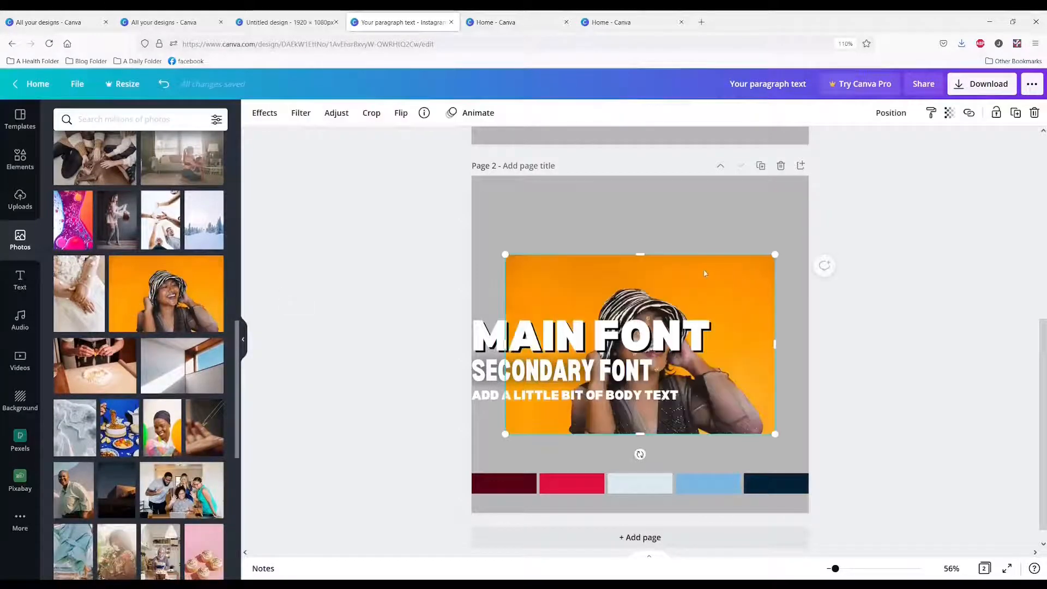
{"action": "left_click_drag", "start_coordinate": [704, 274], "coordinate": [671, 191]}
{"action": "left_click_drag", "start_coordinate": [741, 173], "coordinate": [608, 234]}
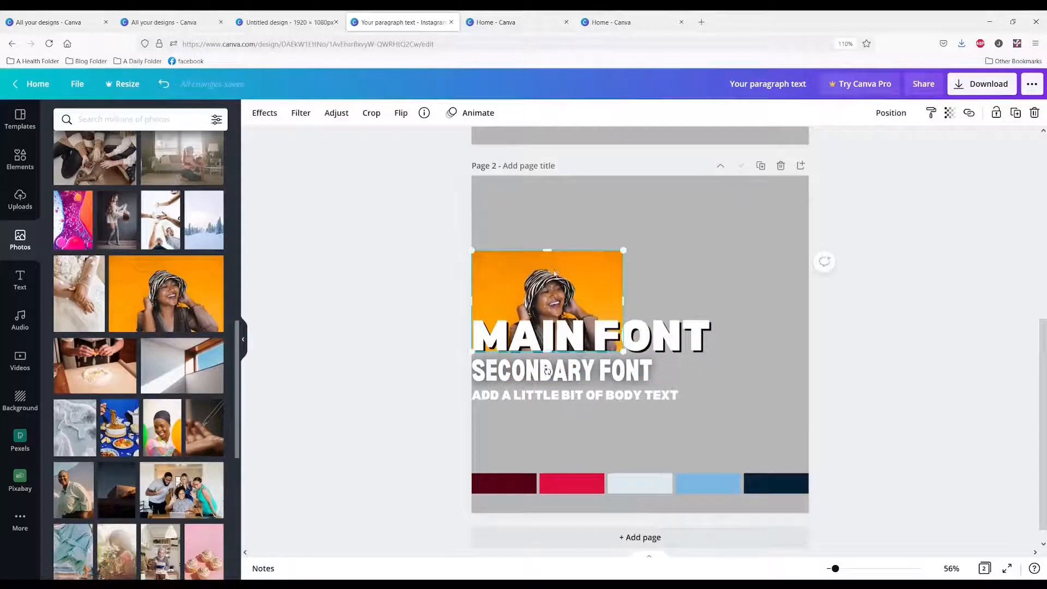
{"action": "left_click_drag", "start_coordinate": [555, 273], "coordinate": [555, 211]}
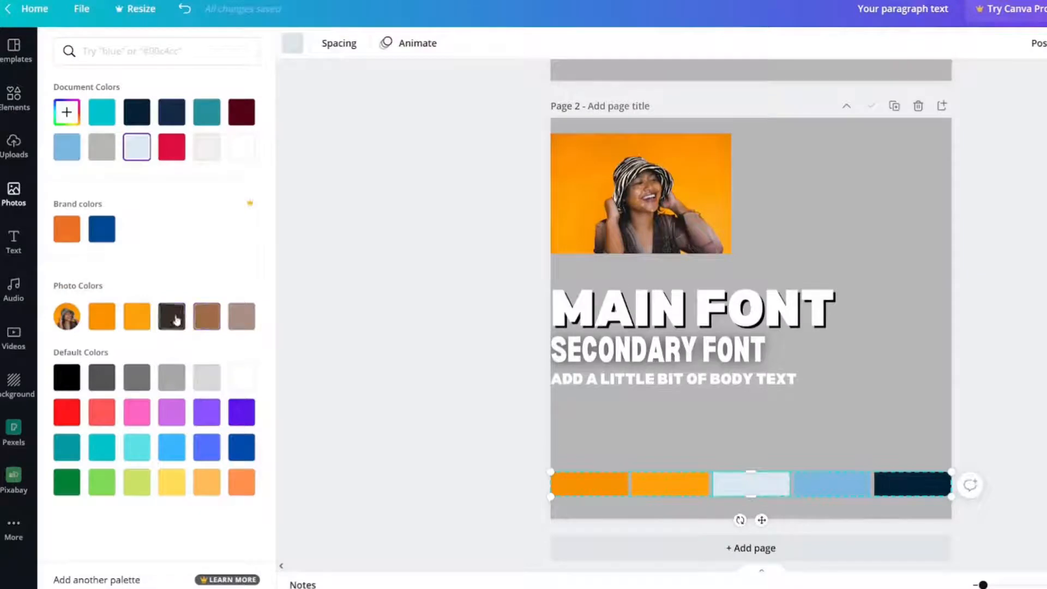
Recolor the five swatches of page 2's strip in order with the photo's own colors, from orange to dusty rose
{"action": "left_click", "coordinate": [153, 342]}
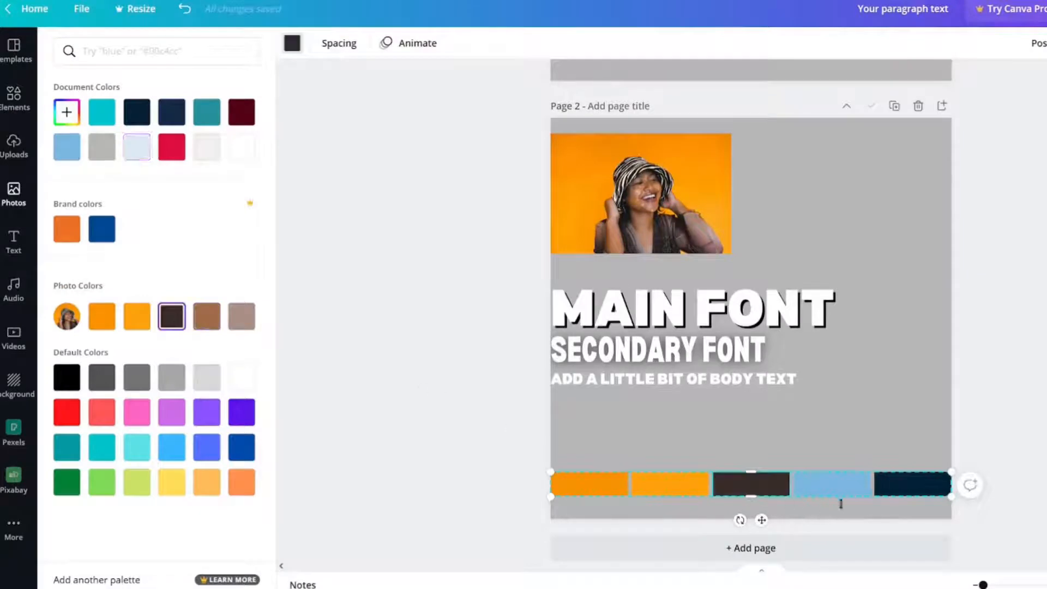
{"action": "left_click", "coordinate": [855, 492]}
{"action": "left_click", "coordinate": [207, 316]}
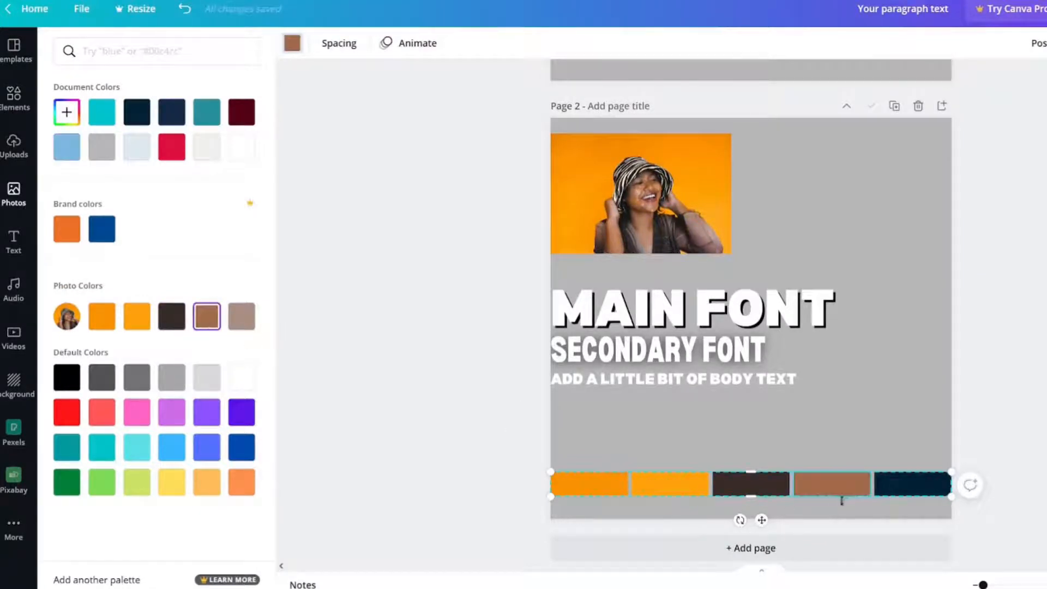
{"action": "left_click", "coordinate": [896, 492]}
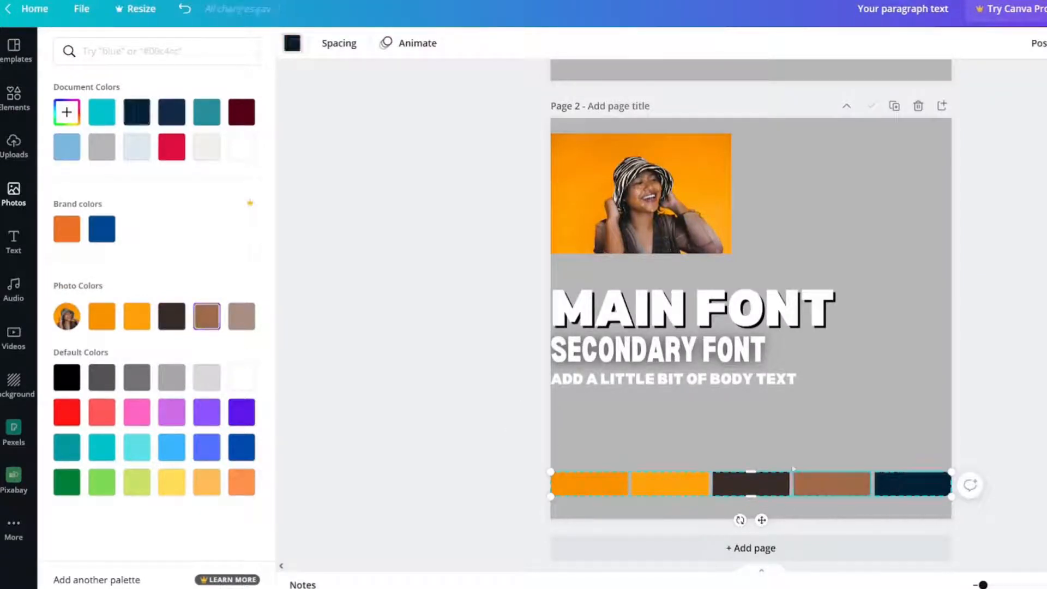
{"action": "left_click", "coordinate": [240, 323]}
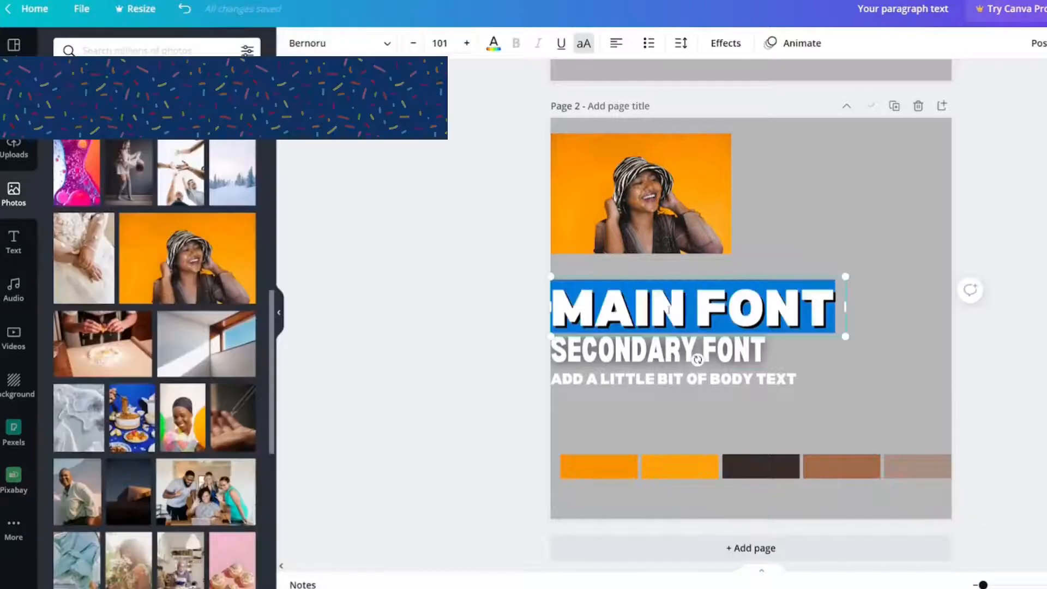
Change page 2's main font text to SUMMER and set its shadow color to the photo's dark brown
{"action": "type", "text": "SUMMER"}
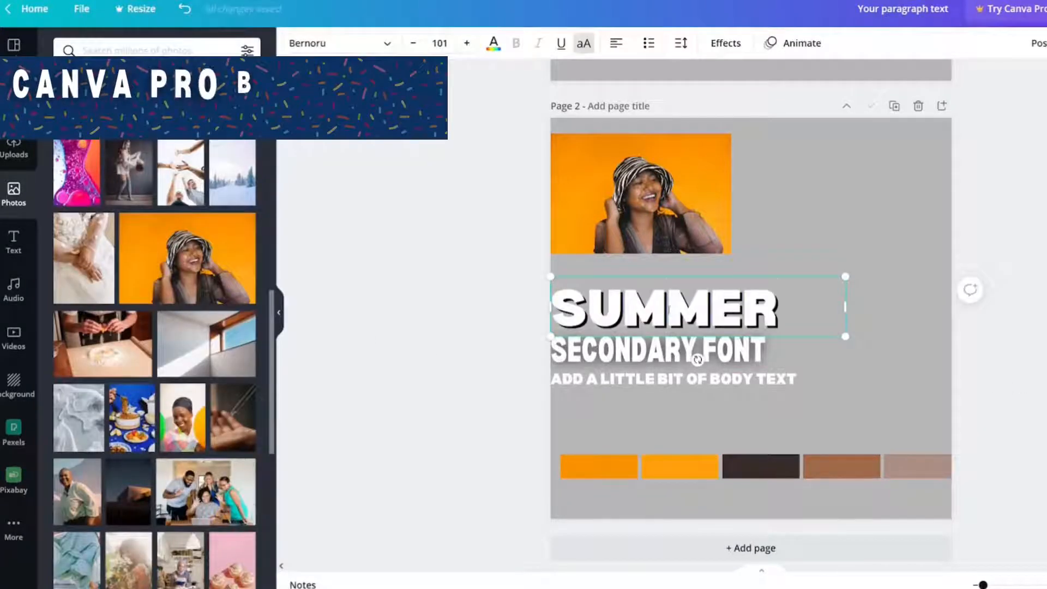
{"action": "left_click", "coordinate": [725, 43]}
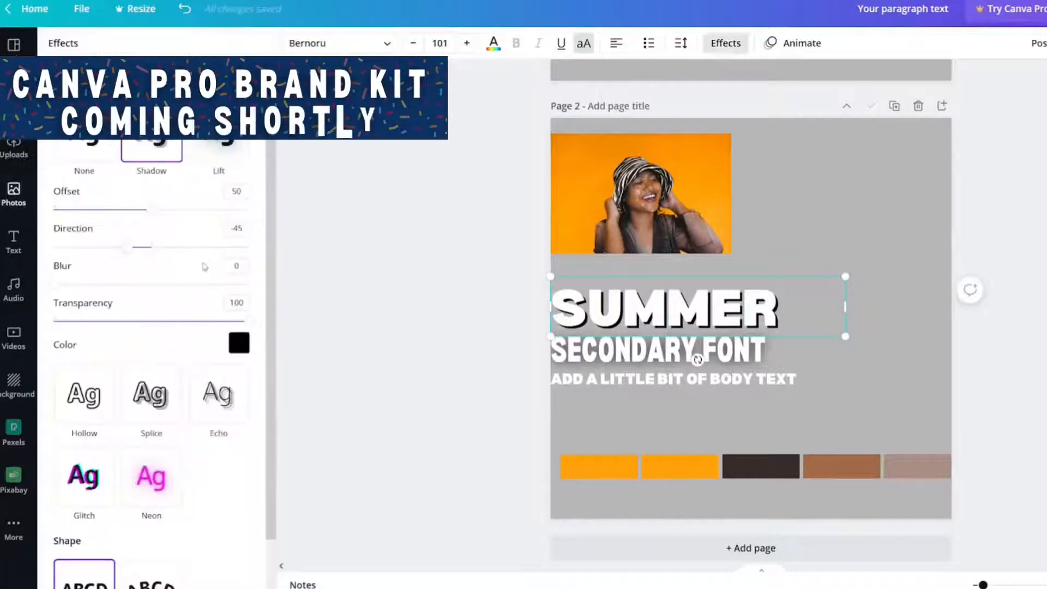
{"action": "left_click", "coordinate": [249, 352]}
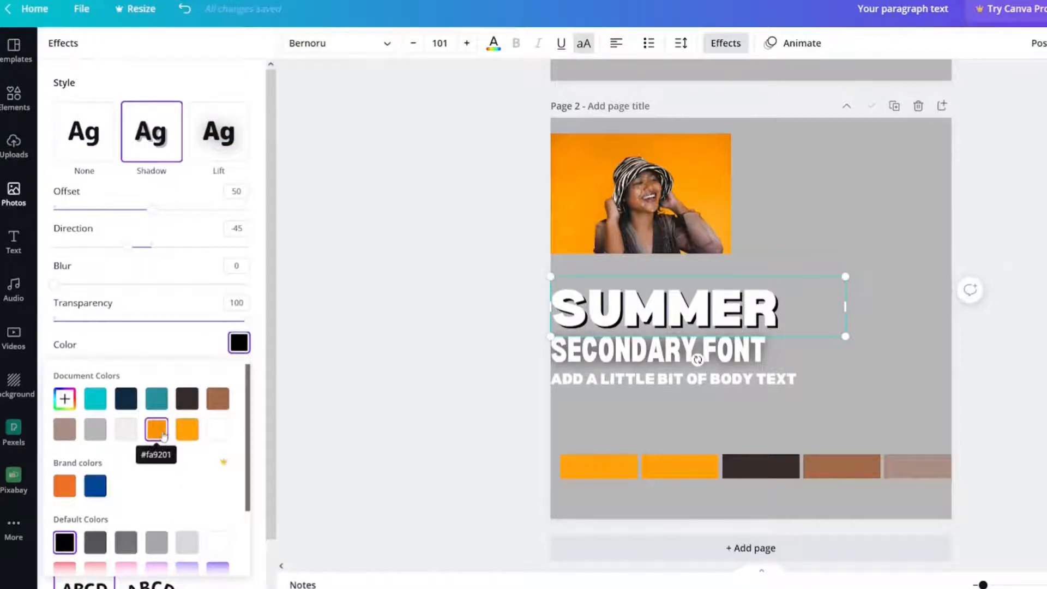
{"action": "left_click", "coordinate": [188, 399]}
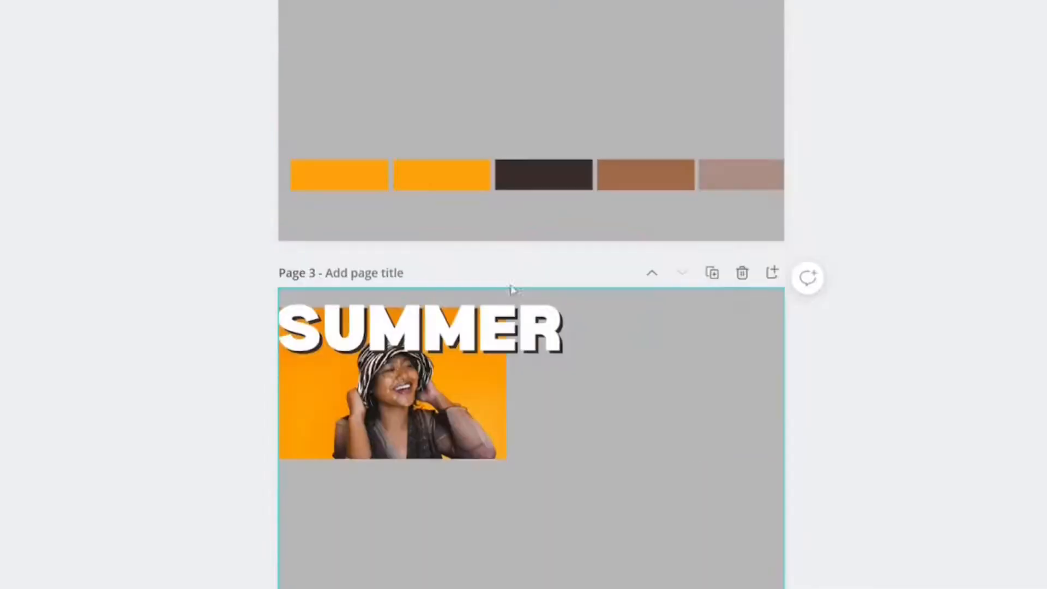
Move the page holding only the SUMMER text and photo up to page 2 and set its photo as the background
{"action": "left_click", "coordinate": [496, 176]}
{"action": "key", "text": "Delete"}
{"action": "scroll", "coordinate": [467, 248], "scroll_direction": "up", "scroll_amount": 3}
{"action": "scroll", "coordinate": [467, 247], "scroll_direction": "up", "scroll_amount": 3}
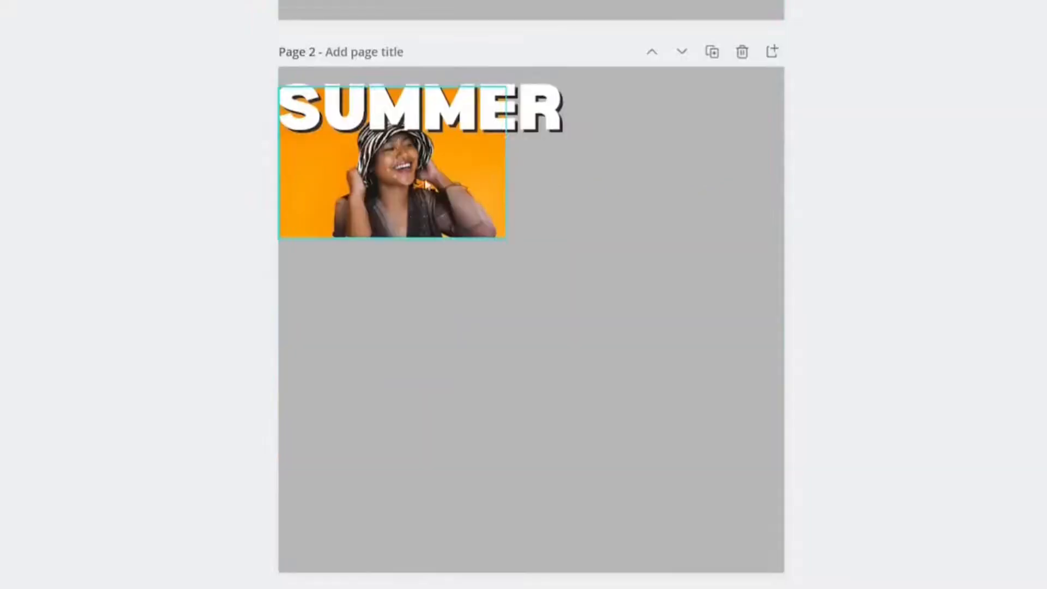
{"action": "left_click", "coordinate": [397, 204]}
{"action": "right_click", "coordinate": [398, 206]}
{"action": "left_click", "coordinate": [501, 542]}
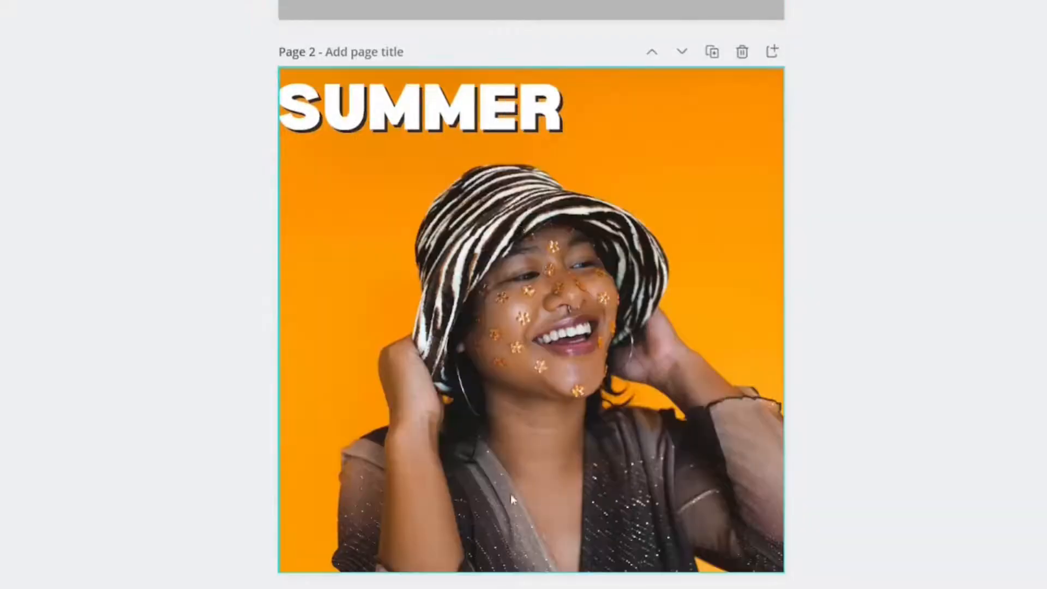
Enlarge the SUMMER heading to about 1,406 by 285 so it spans the page width, and move it to the page's upper edge
{"action": "left_click", "coordinate": [481, 122]}
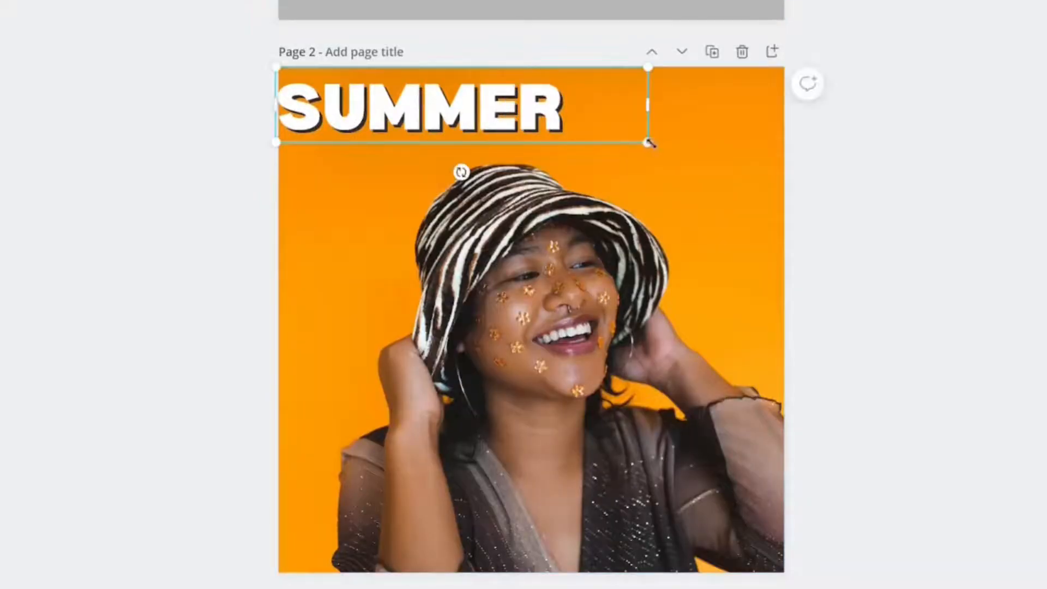
{"action": "left_click_drag", "start_coordinate": [649, 142], "coordinate": [932, 247]}
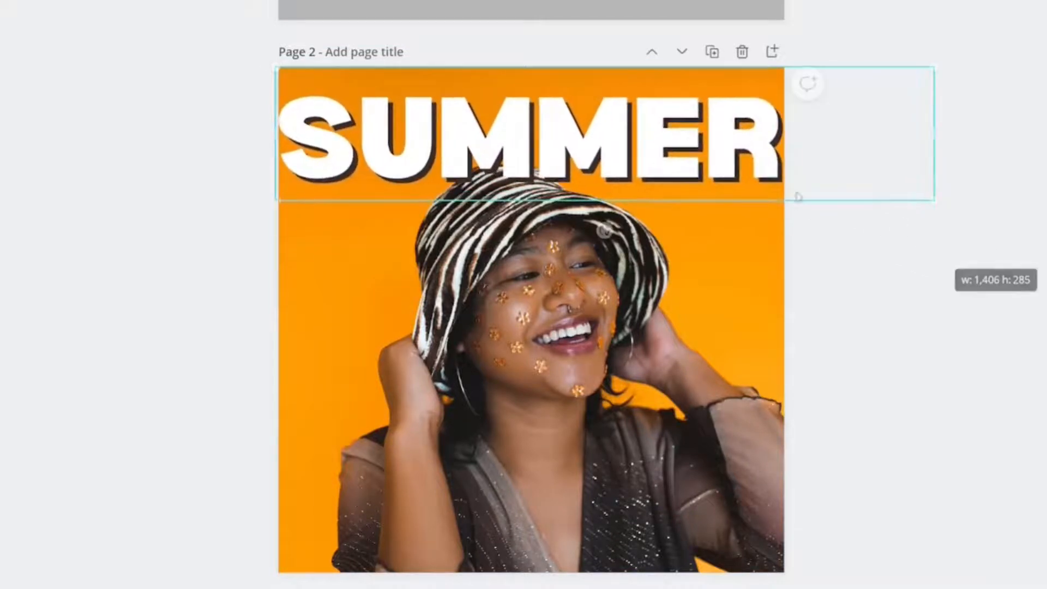
{"action": "left_click_drag", "start_coordinate": [657, 139], "coordinate": [657, 118]}
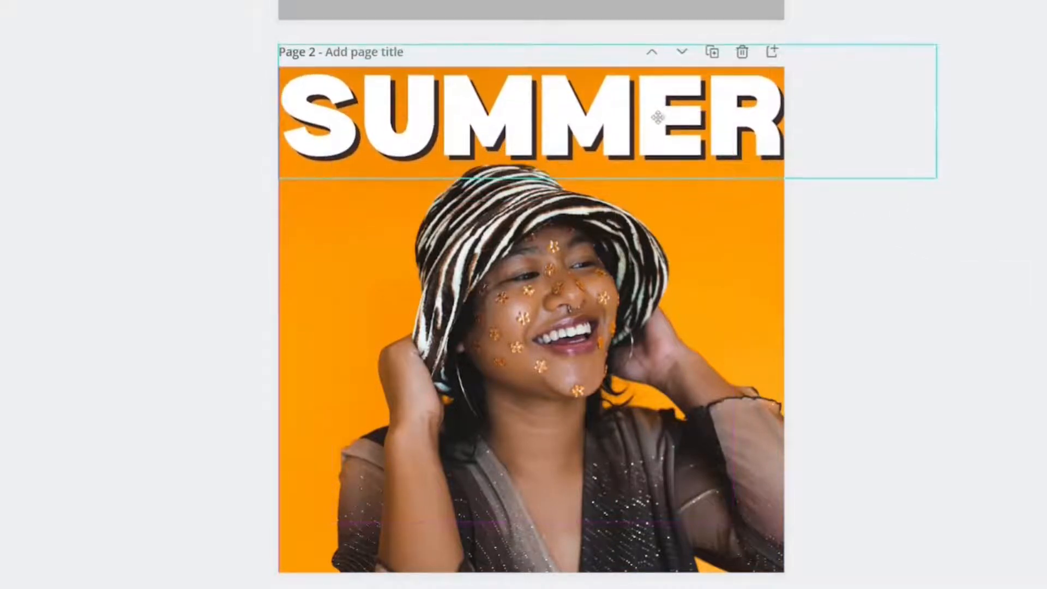
{"action": "left_click", "coordinate": [954, 283]}
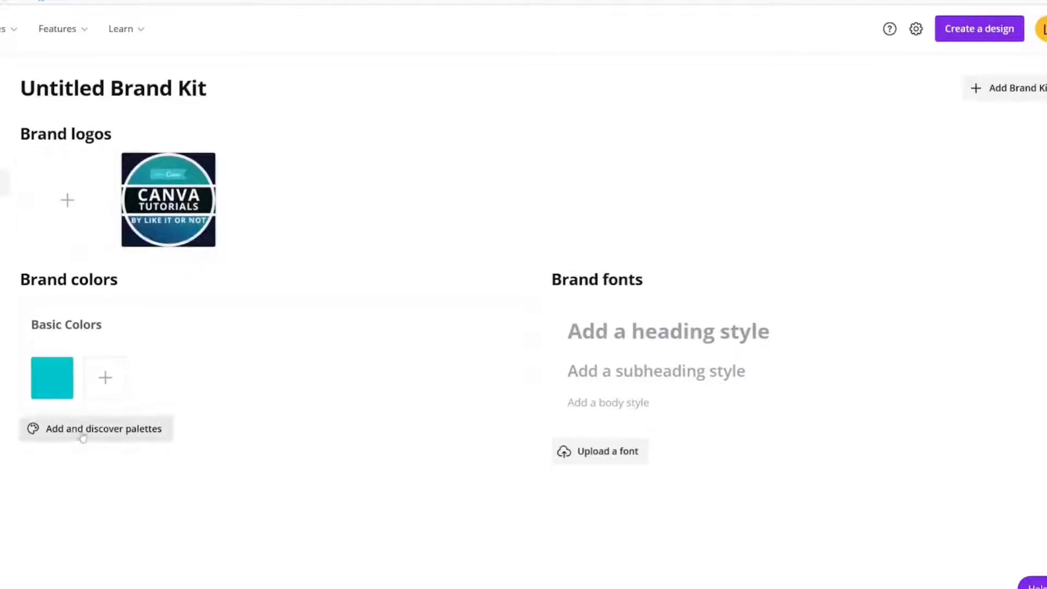
Check the suggested palettes, then add green, near-black #041418, teal and navy #112A47 to the Brand Kit's basic colors
{"action": "left_click", "coordinate": [82, 429]}
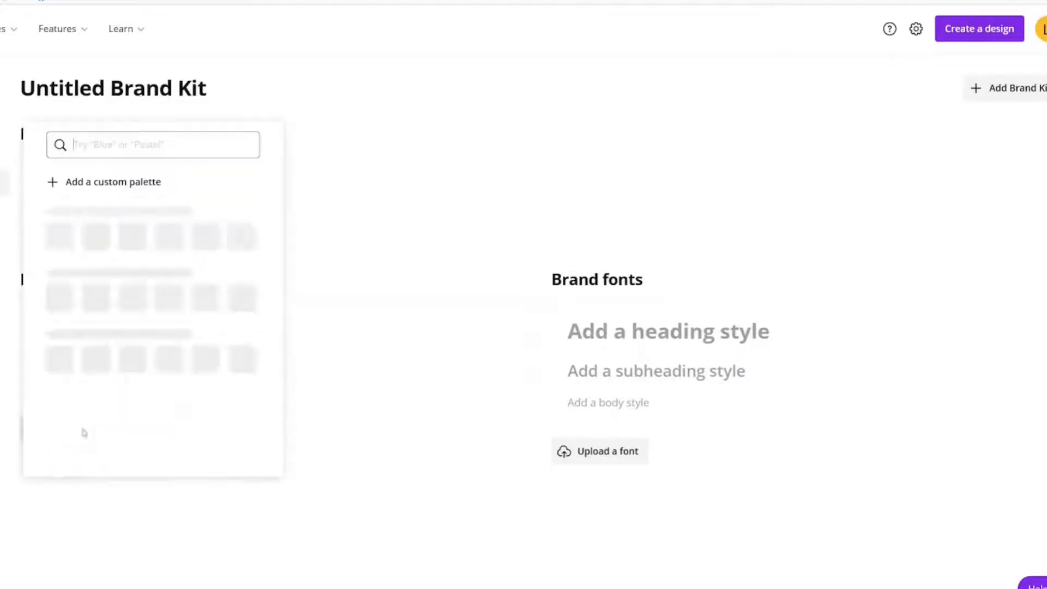
{"action": "left_click", "coordinate": [395, 293]}
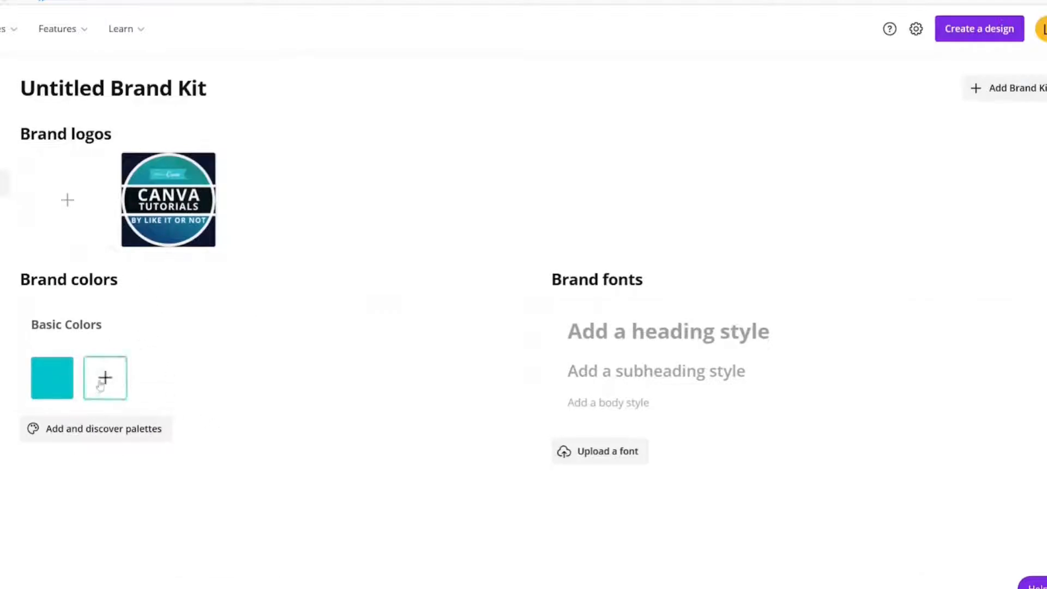
{"action": "left_click", "coordinate": [103, 379]}
{"action": "left_click", "coordinate": [294, 399]}
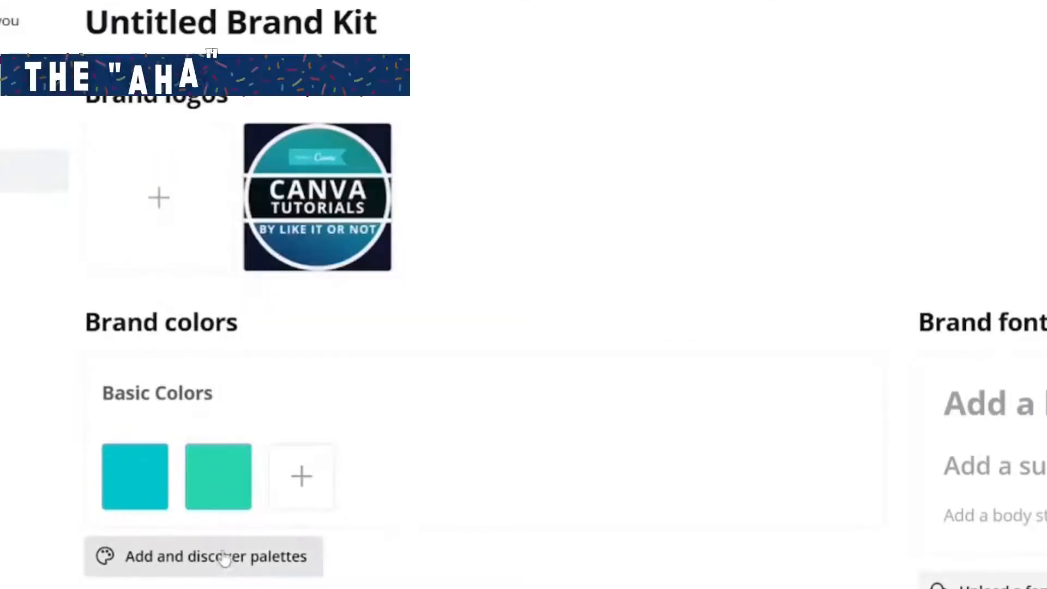
{"action": "left_click", "coordinate": [300, 478]}
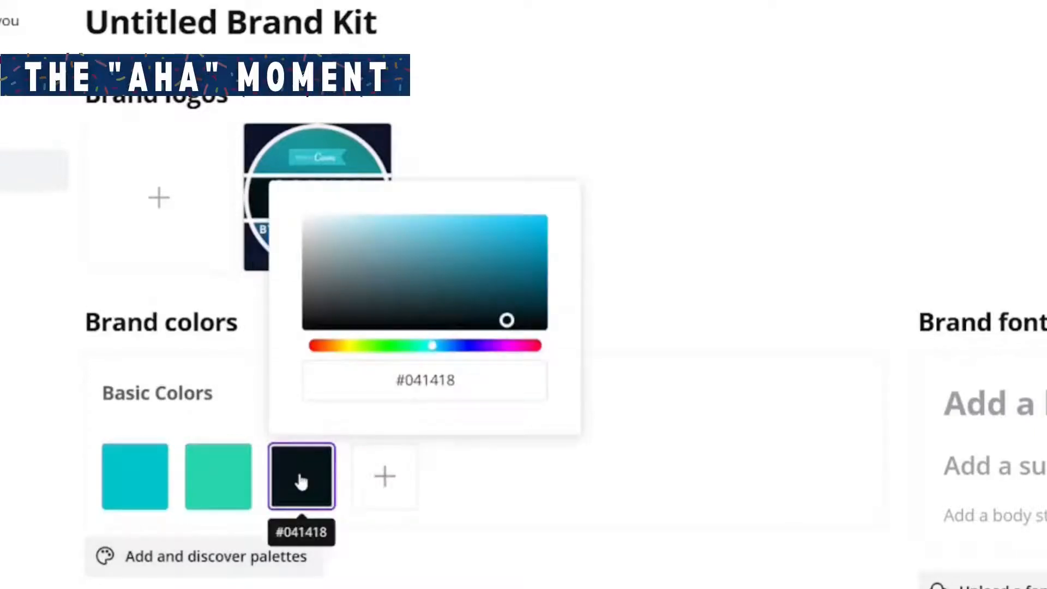
{"action": "left_click", "coordinate": [496, 542]}
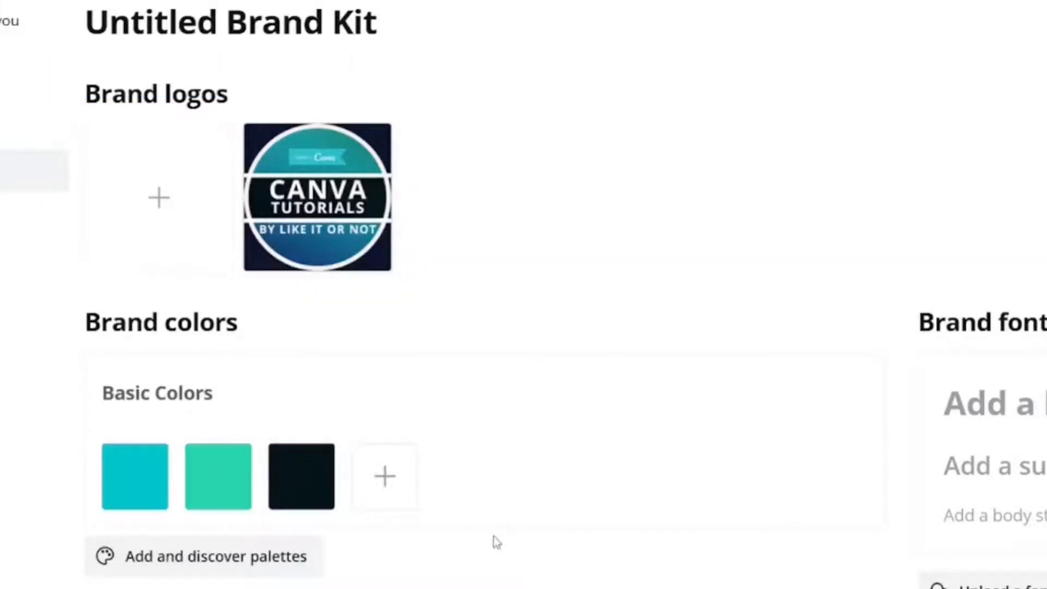
{"action": "left_click", "coordinate": [382, 474]}
{"action": "left_click", "coordinate": [519, 585]}
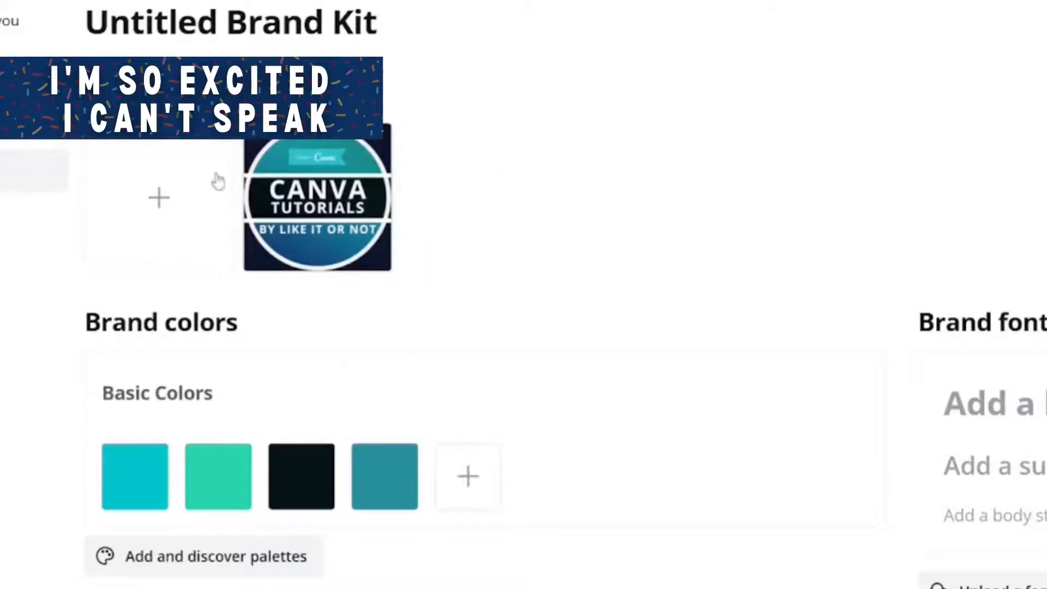
{"action": "left_click", "coordinate": [467, 475]}
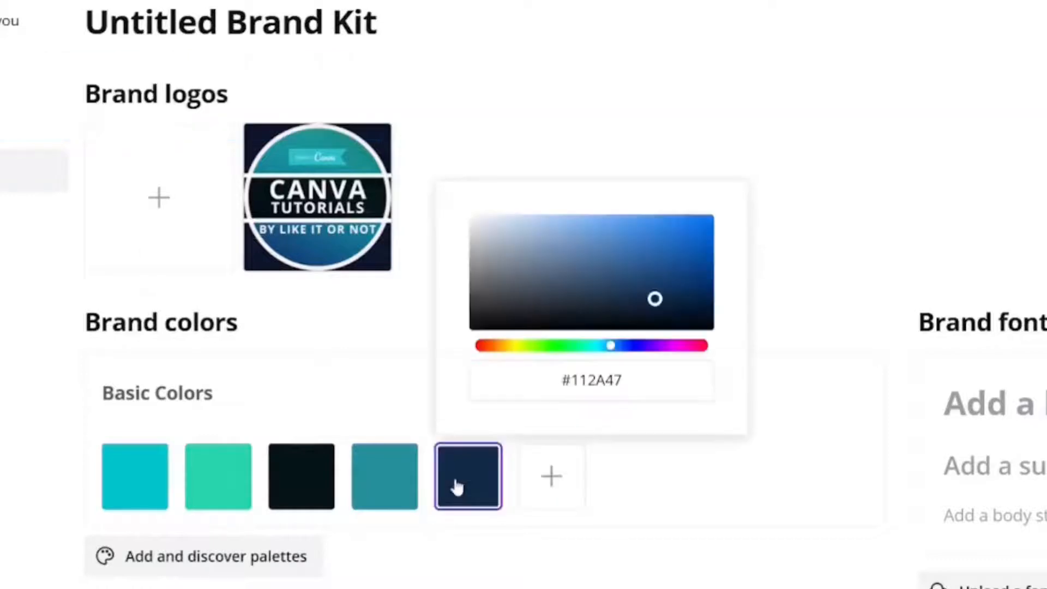
{"action": "key", "text": "Escape"}
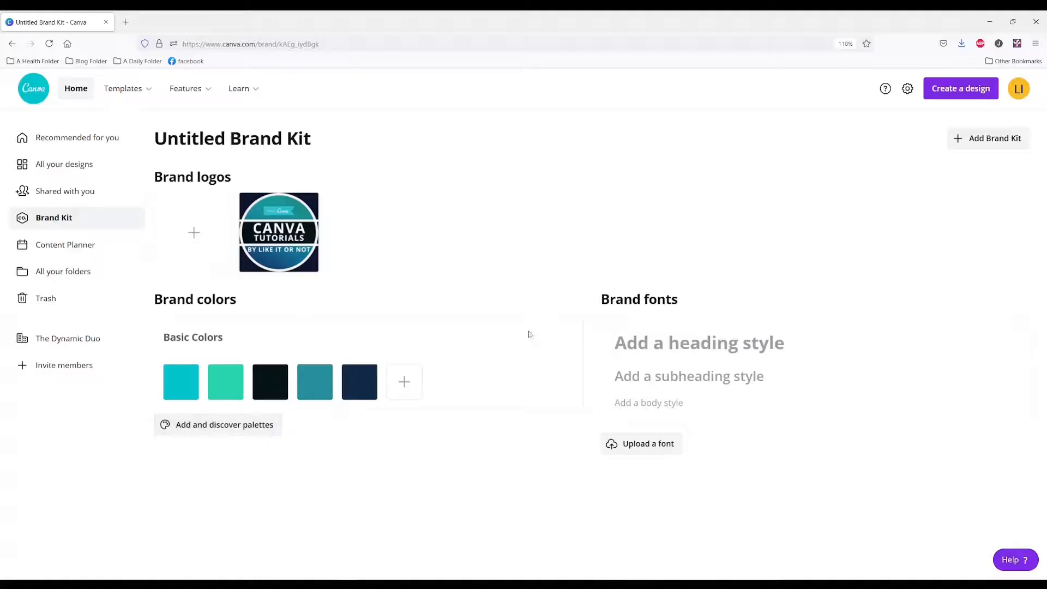
Set the Brand Kit's heading style to the Bernoru font at size 101
{"action": "left_click", "coordinate": [668, 335]}
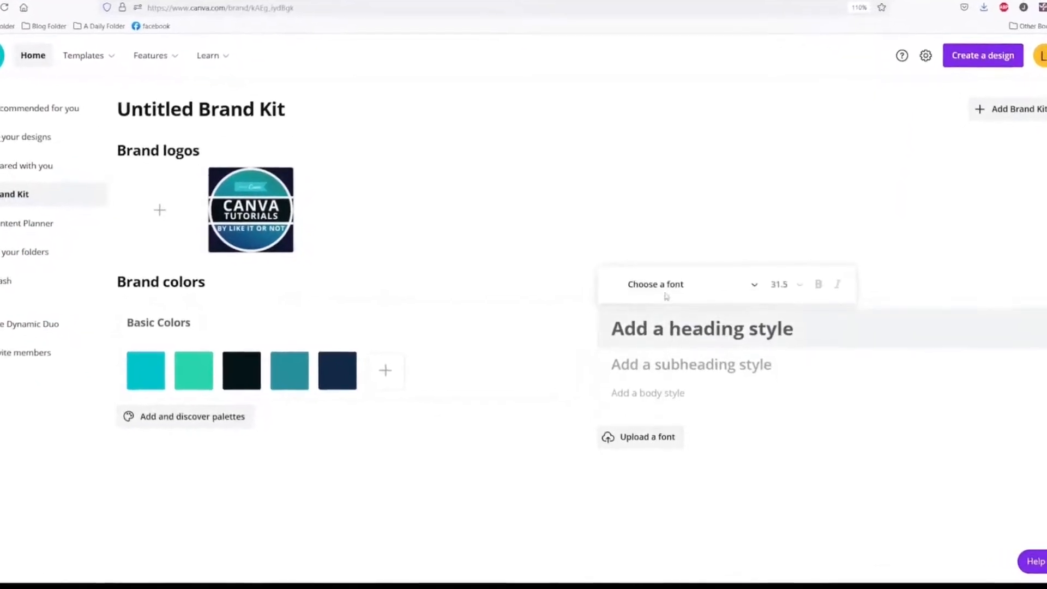
{"action": "left_click", "coordinate": [754, 275]}
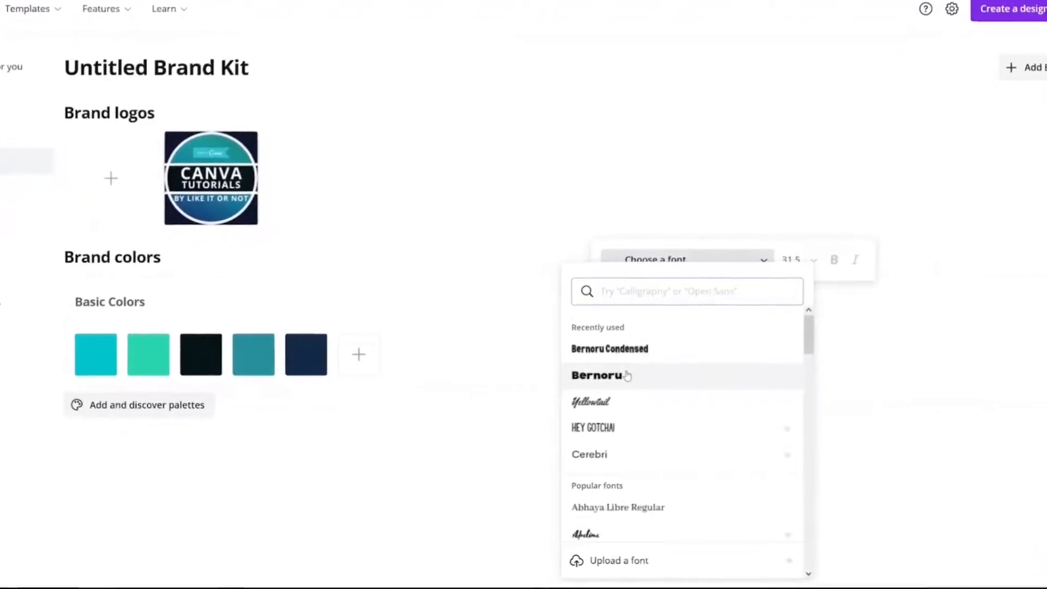
{"action": "scroll", "coordinate": [627, 374], "scroll_direction": "down", "scroll_amount": 2}
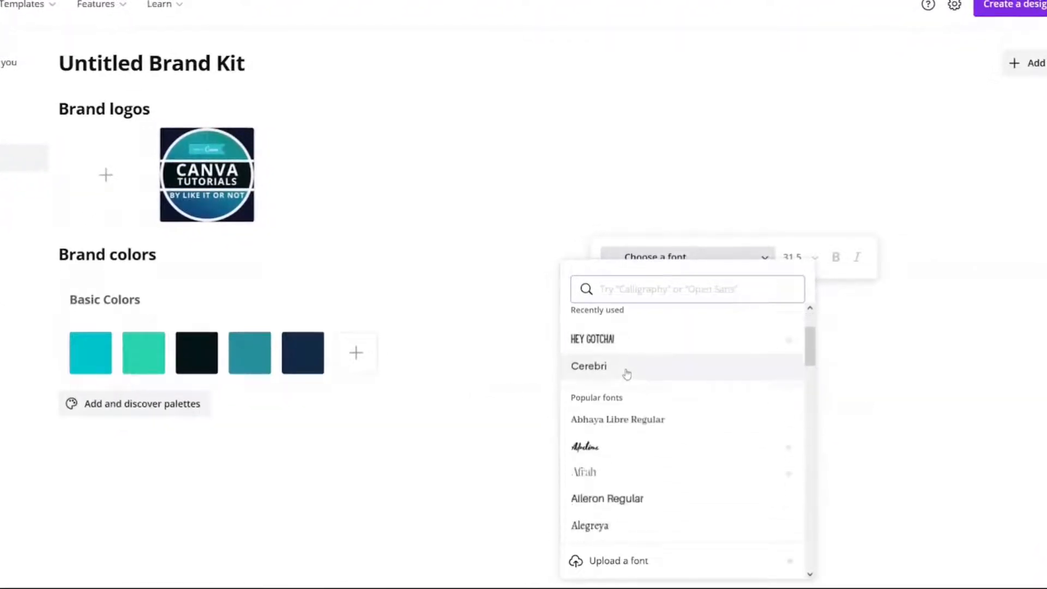
{"action": "scroll", "coordinate": [628, 372], "scroll_direction": "up", "scroll_amount": 2}
{"action": "left_click", "coordinate": [629, 373]}
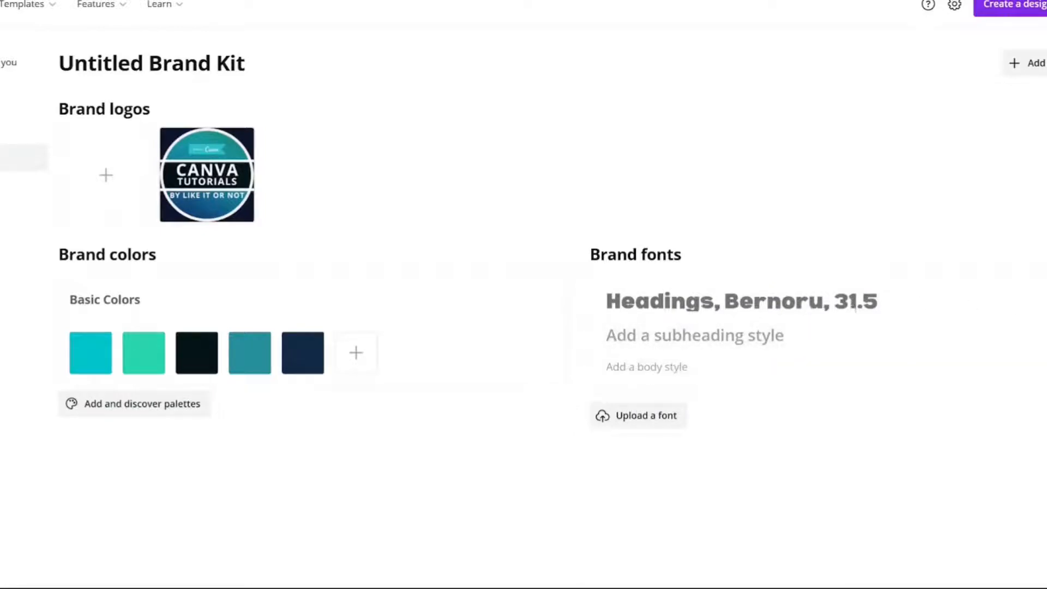
{"action": "left_click", "coordinate": [1036, 301]}
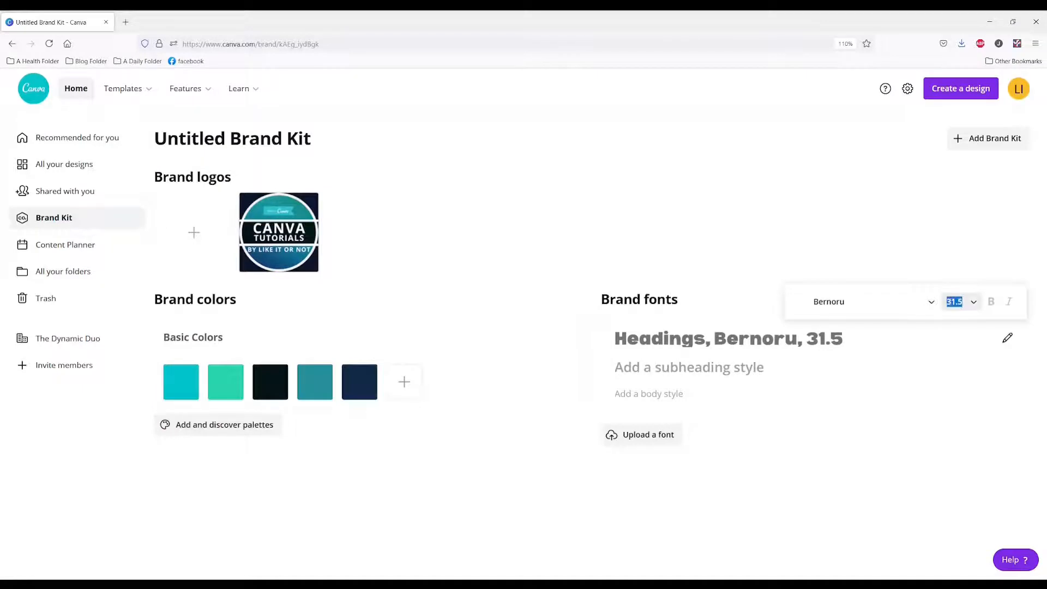
{"action": "key", "text": "Return"}
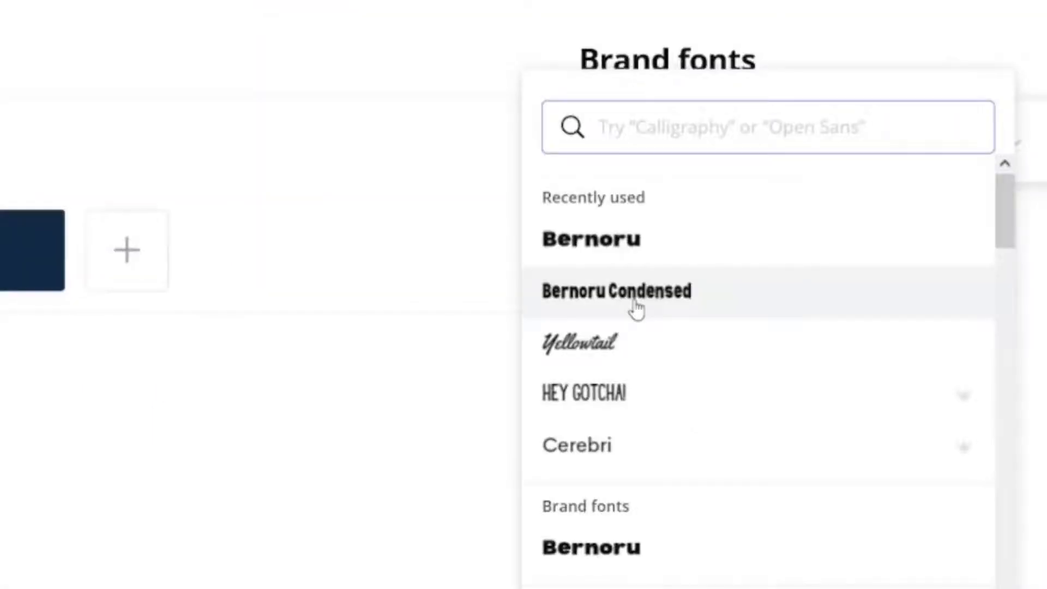
Set the subheading style to Bernoru Condensed at size 50 and the body style to Bernoru at size 24
{"action": "left_click", "coordinate": [635, 308]}
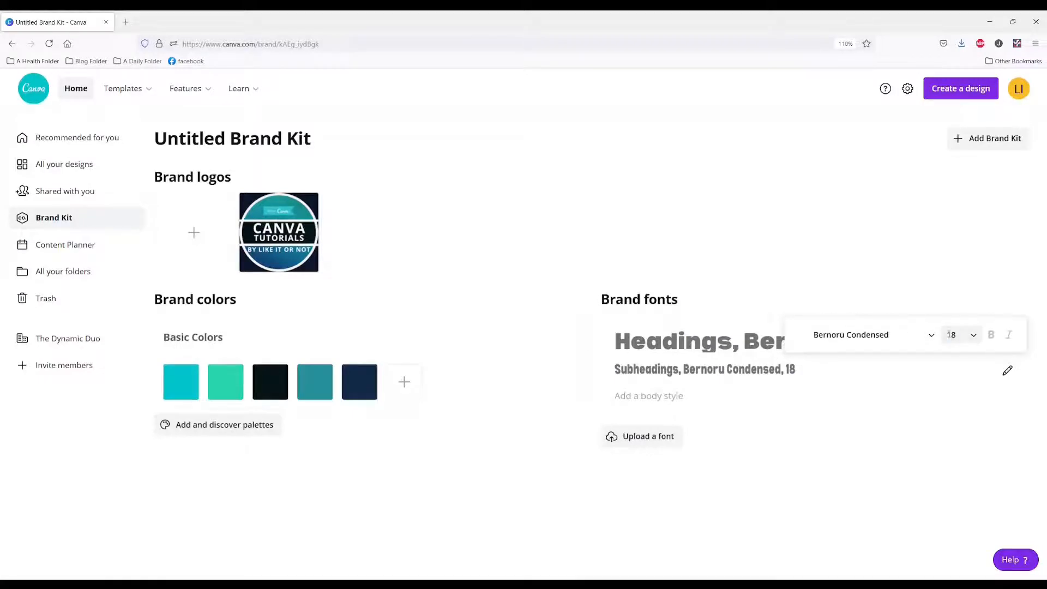
{"action": "left_click", "coordinate": [702, 390]}
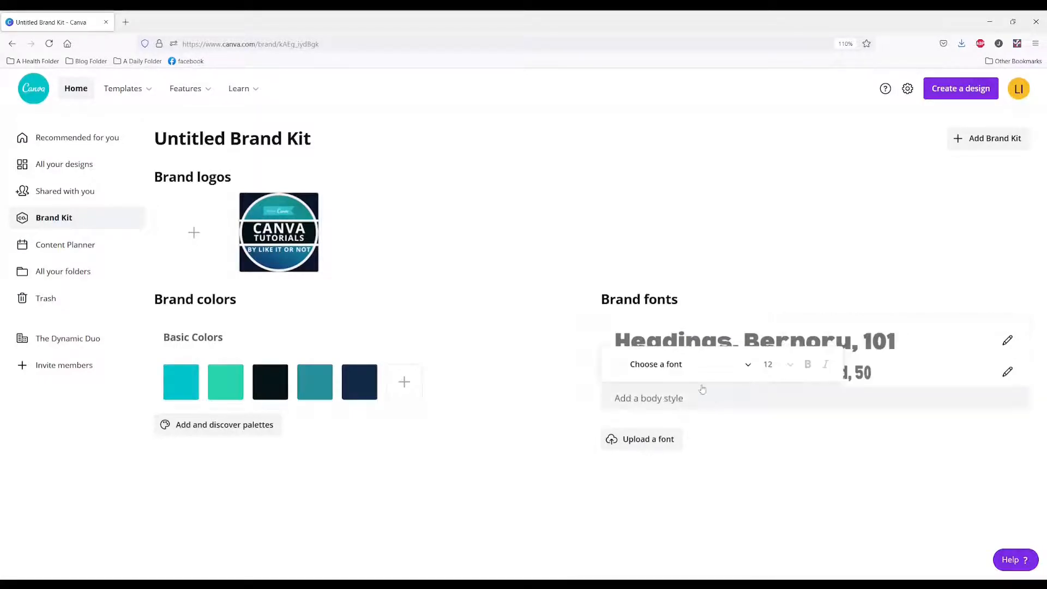
{"action": "left_click", "coordinate": [678, 365]}
{"action": "left_click", "coordinate": [630, 180]}
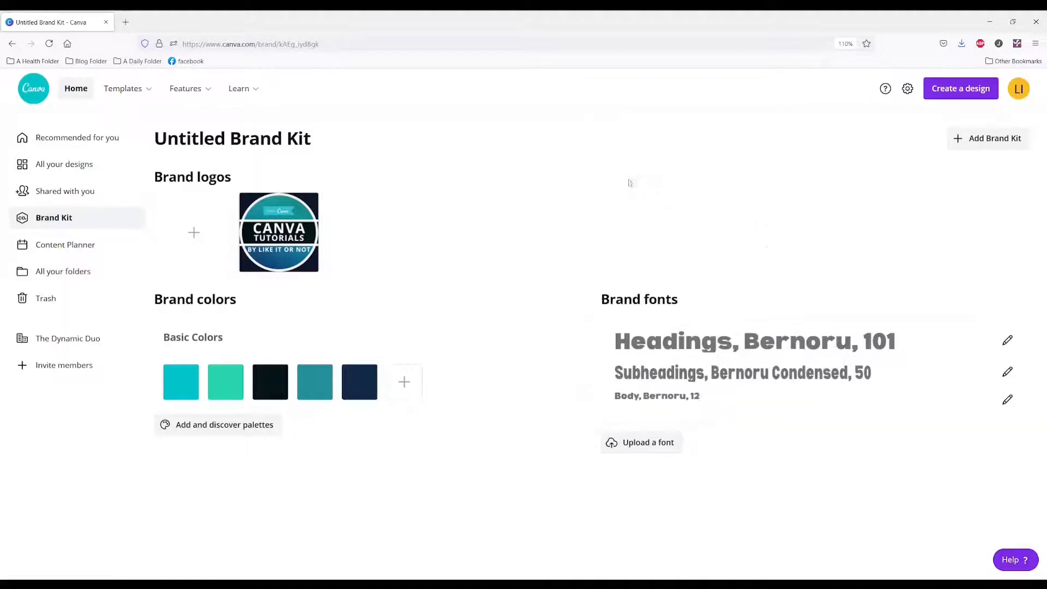
{"action": "left_click", "coordinate": [1008, 401]}
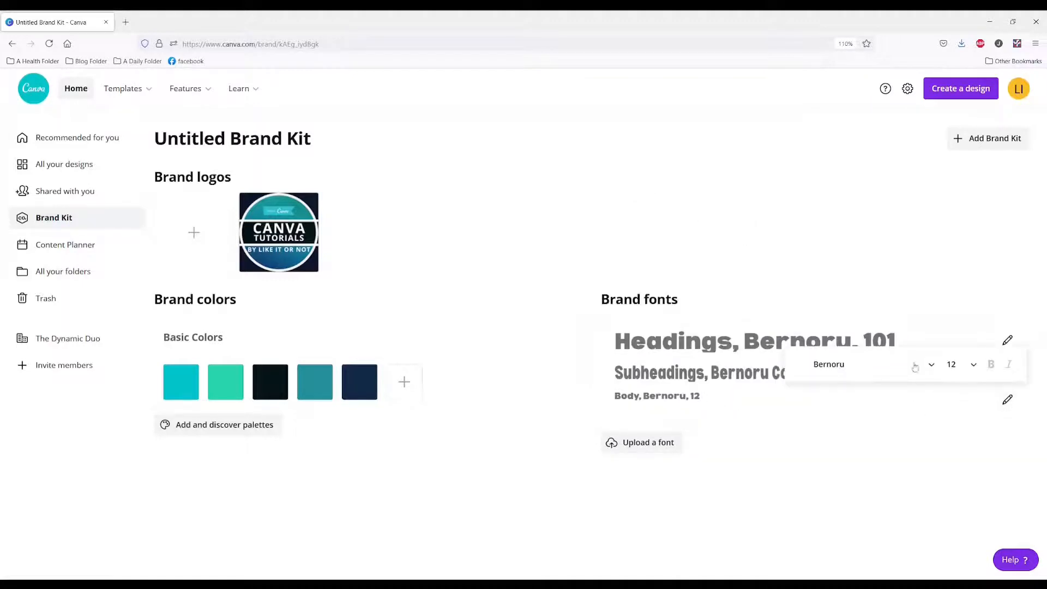
{"action": "key", "text": "Return"}
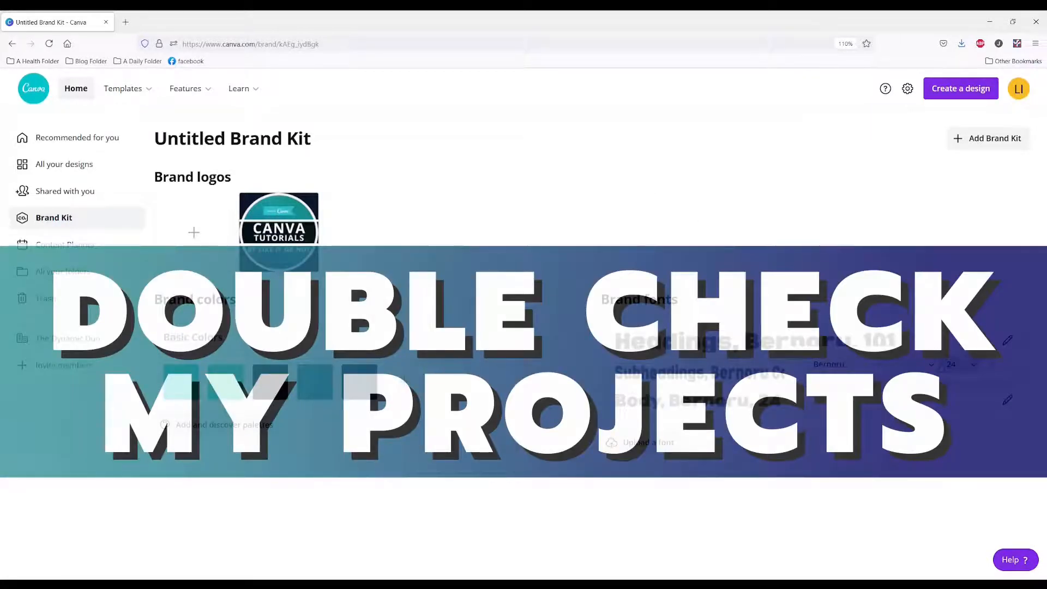
Open the CANVA BRAND KIT (FREE VS. PRO) design from Canva's home page in a new tab and check which fonts its pages use
{"action": "key", "text": "ctrl+t"}
{"action": "type", "text": "canva.com"}
{"action": "key", "text": "Return"}
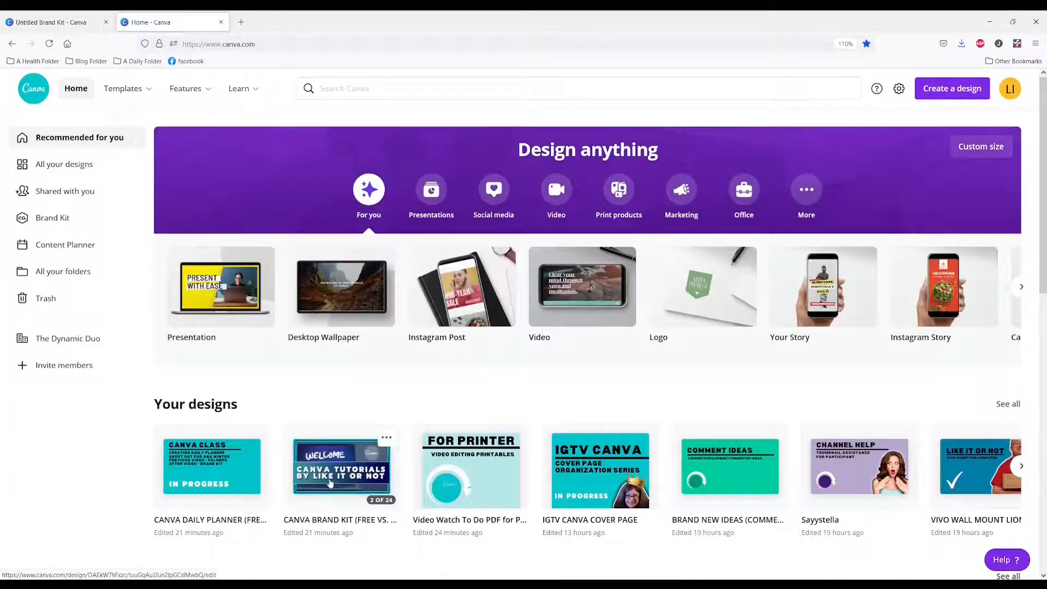
{"action": "left_click", "coordinate": [332, 483]}
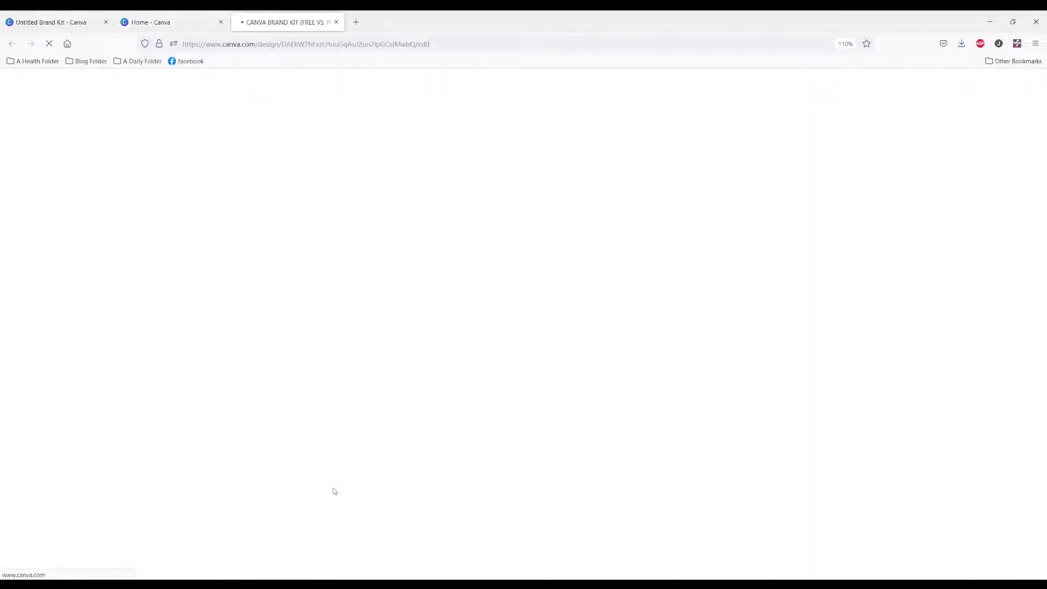
{"action": "scroll", "coordinate": [467, 379], "scroll_direction": "down", "scroll_amount": 4}
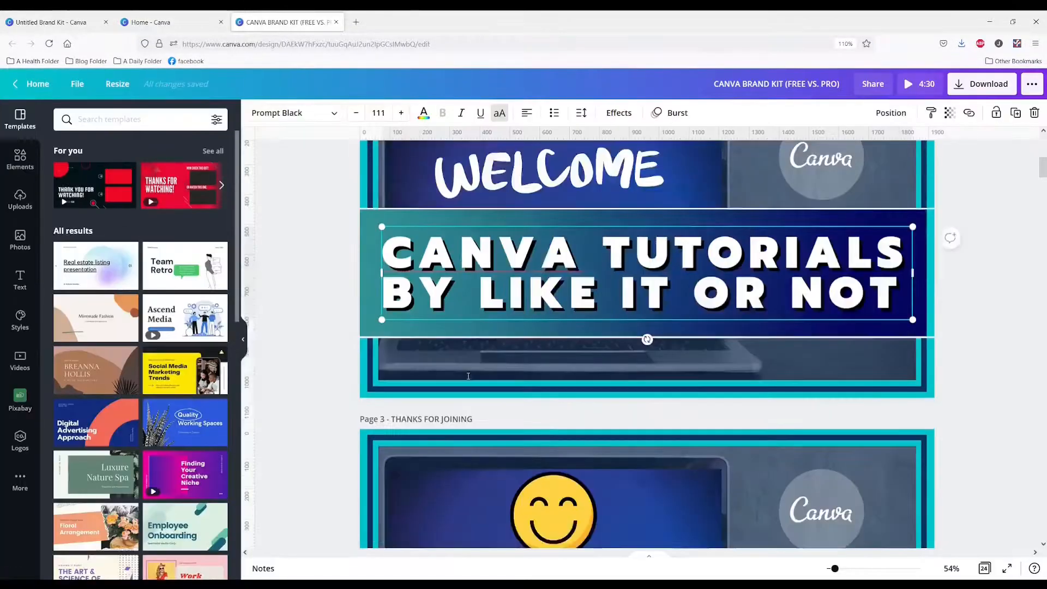
{"action": "scroll", "coordinate": [469, 377], "scroll_direction": "down", "scroll_amount": 3}
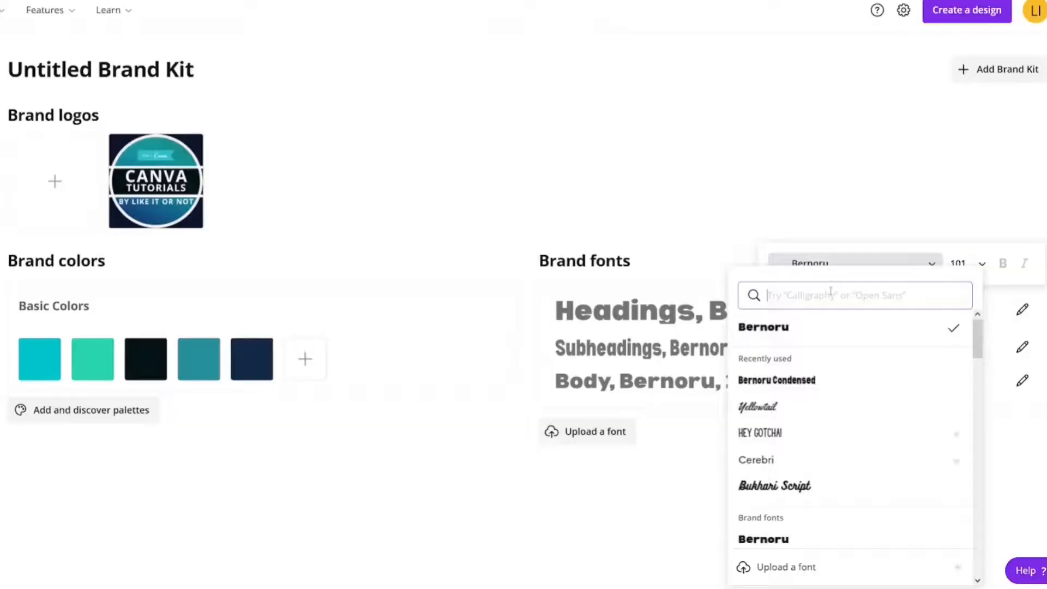
Set the Brand Kit's heading font to Prompt Black
{"action": "type", "text": "PROMPT"}
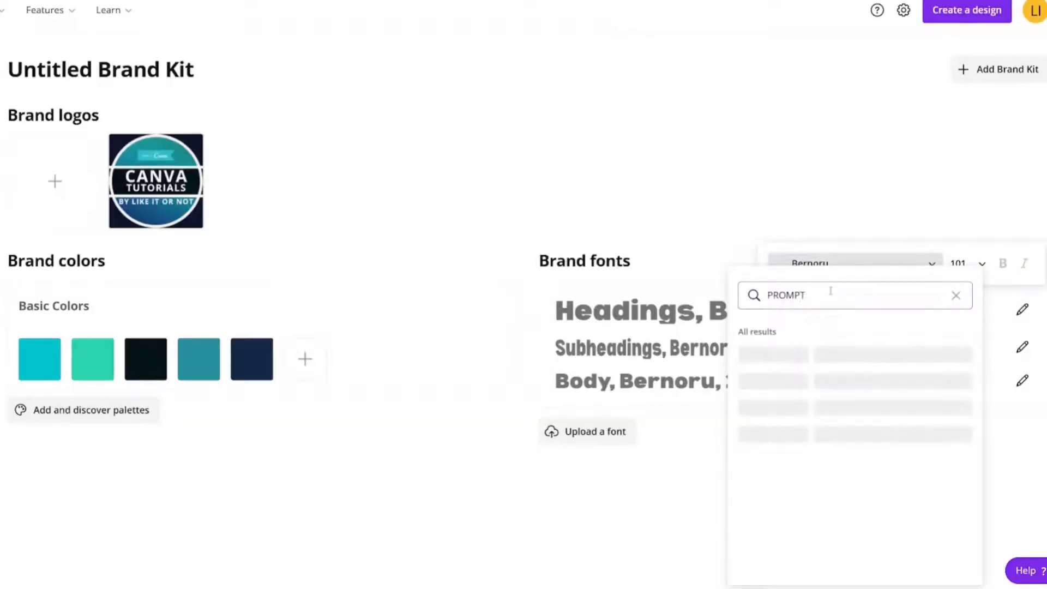
{"action": "type", "text": " BLACK"}
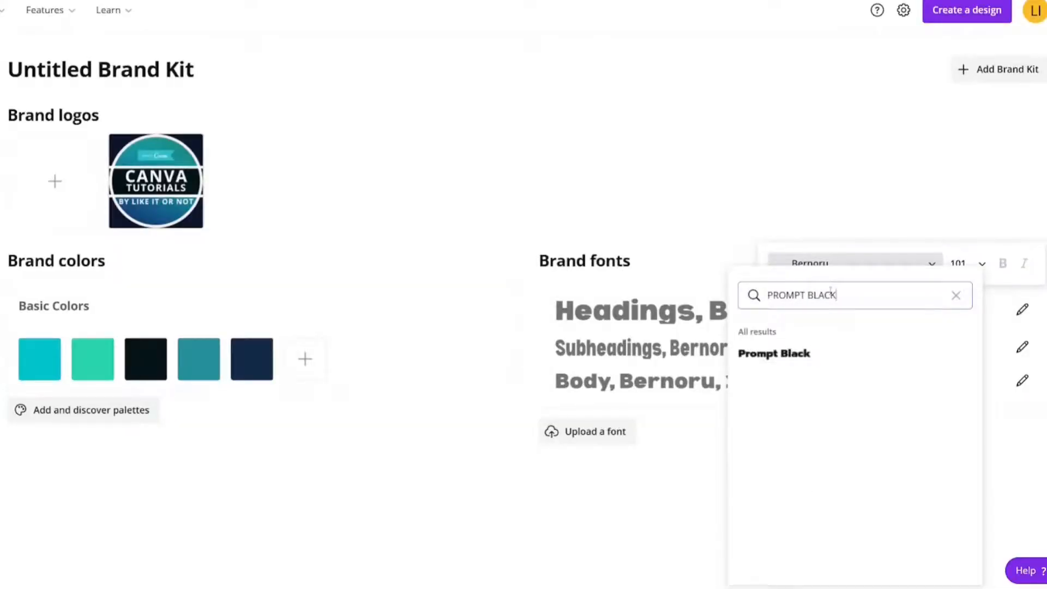
{"action": "left_click", "coordinate": [811, 355]}
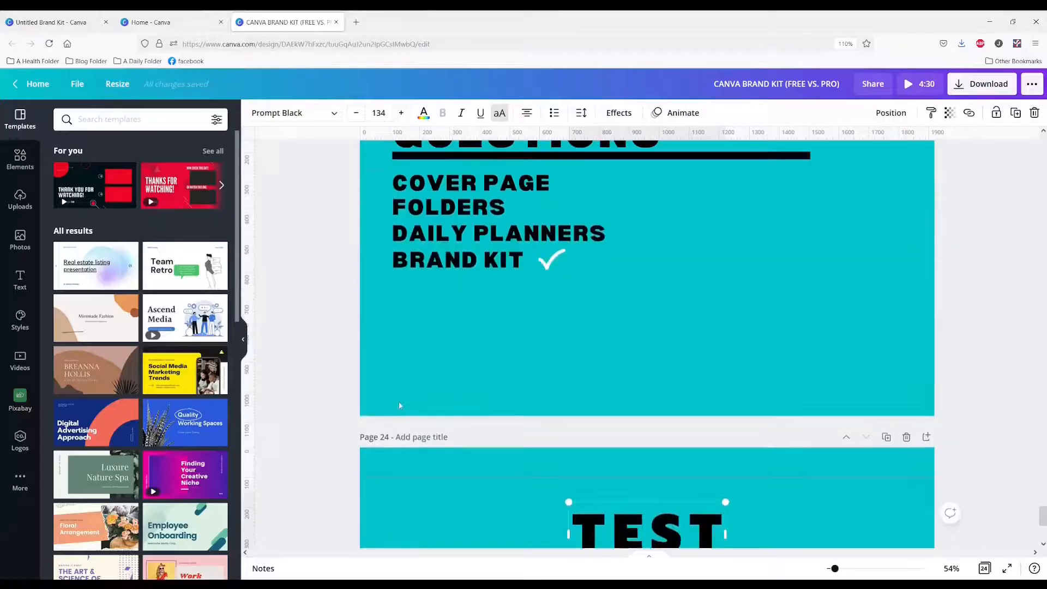
Find the Getting Canva Pro LION Channel design among the recent designs and check the fonts on its pages
{"action": "scroll", "coordinate": [400, 405], "scroll_direction": "up", "scroll_amount": 8}
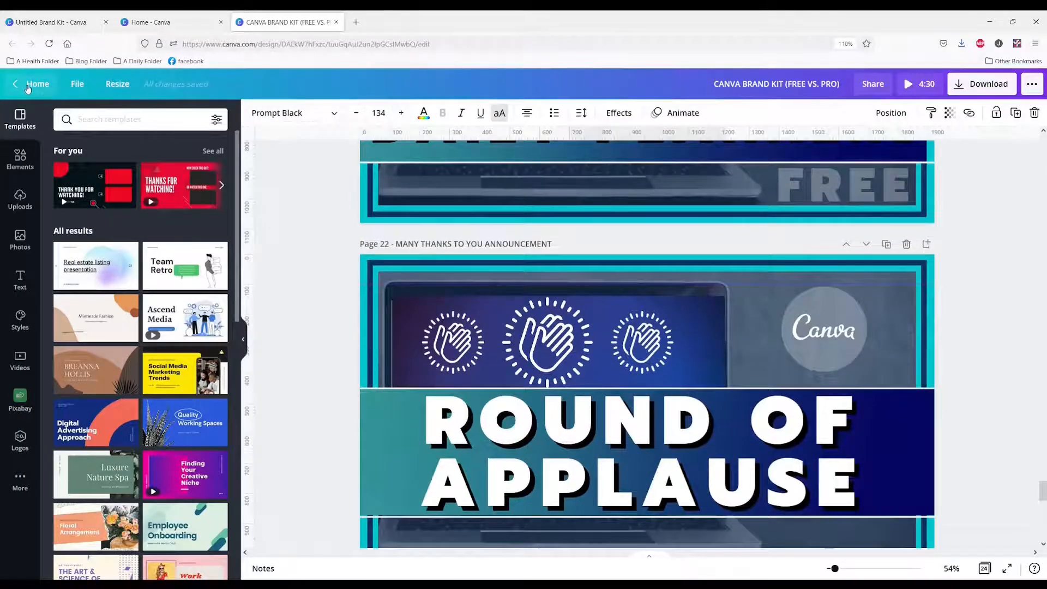
{"action": "left_click", "coordinate": [29, 86]}
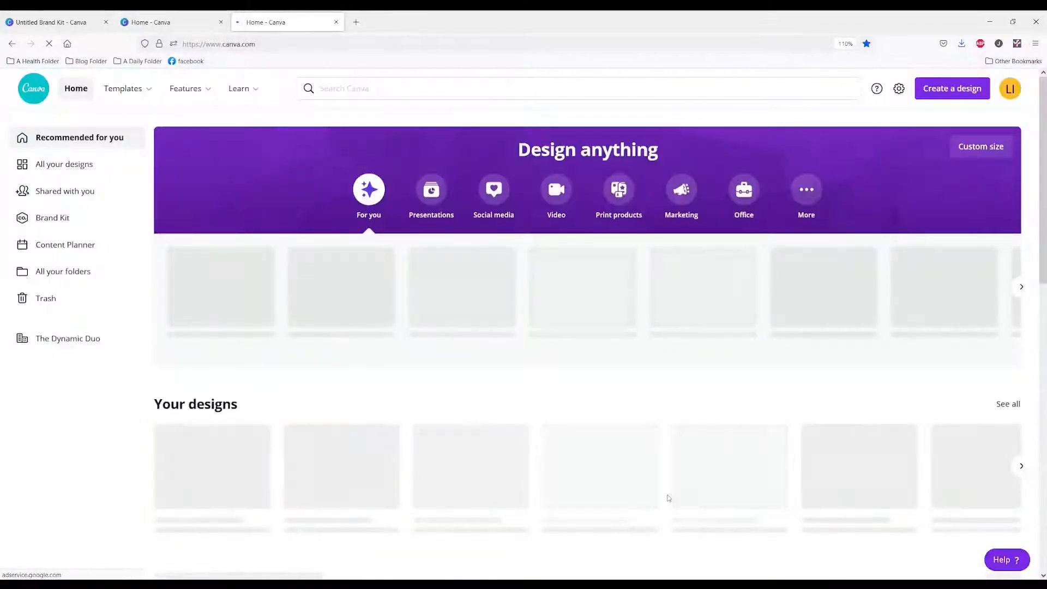
{"action": "left_click", "coordinate": [1023, 467]}
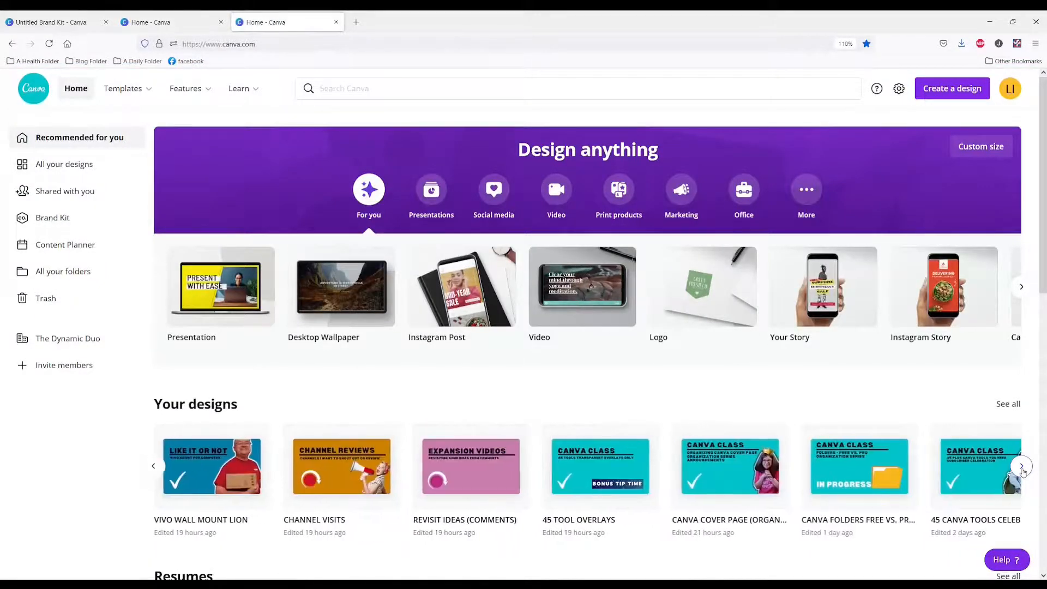
{"action": "left_click", "coordinate": [1023, 468]}
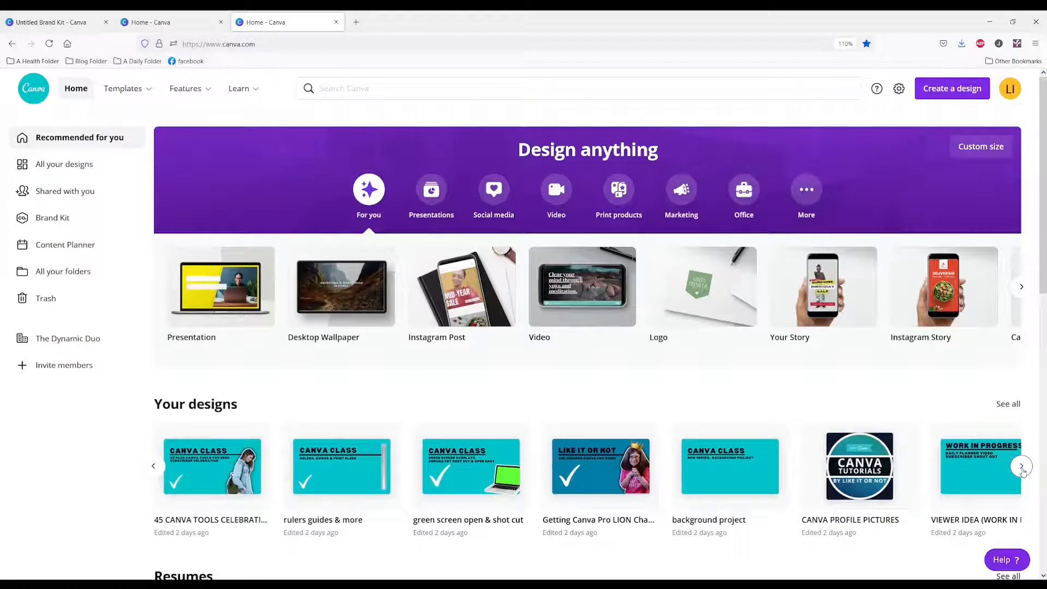
{"action": "left_click", "coordinate": [604, 478]}
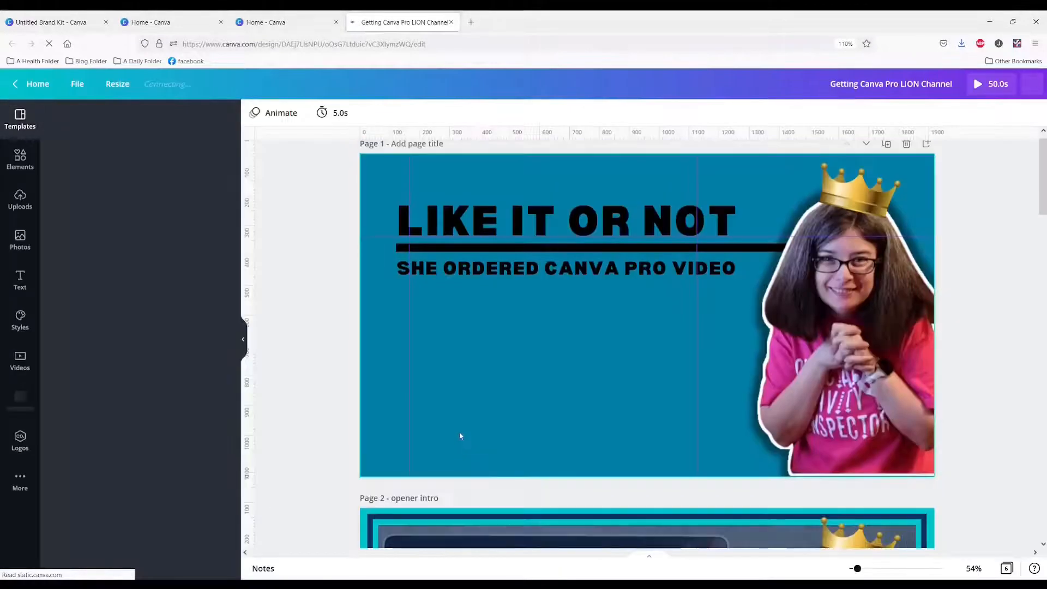
{"action": "scroll", "coordinate": [462, 428], "scroll_direction": "down", "scroll_amount": 8}
{"action": "scroll", "coordinate": [465, 431], "scroll_direction": "down", "scroll_amount": 5}
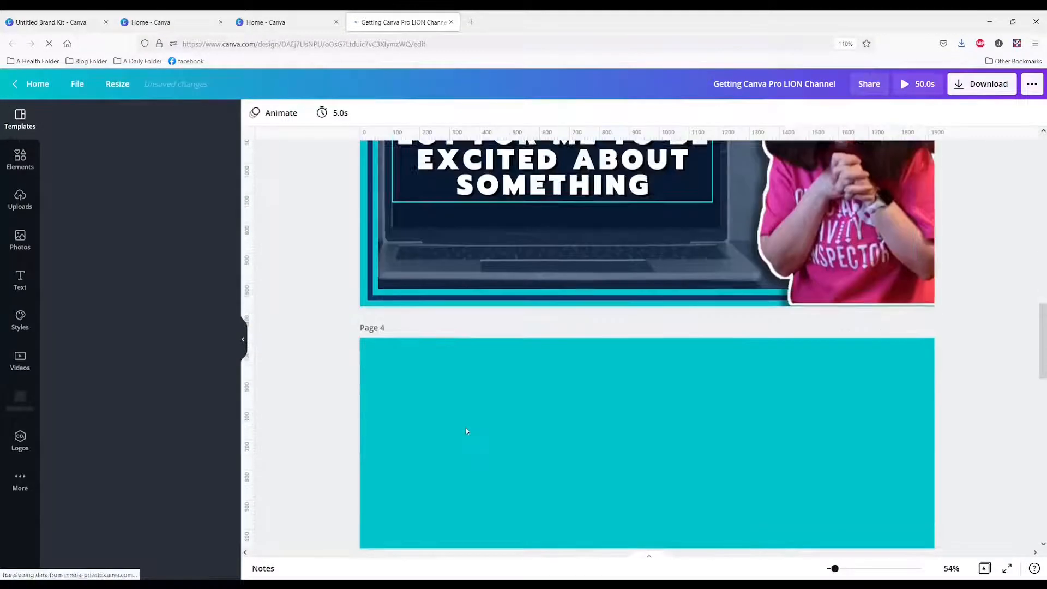
{"action": "scroll", "coordinate": [465, 430], "scroll_direction": "up", "scroll_amount": 2}
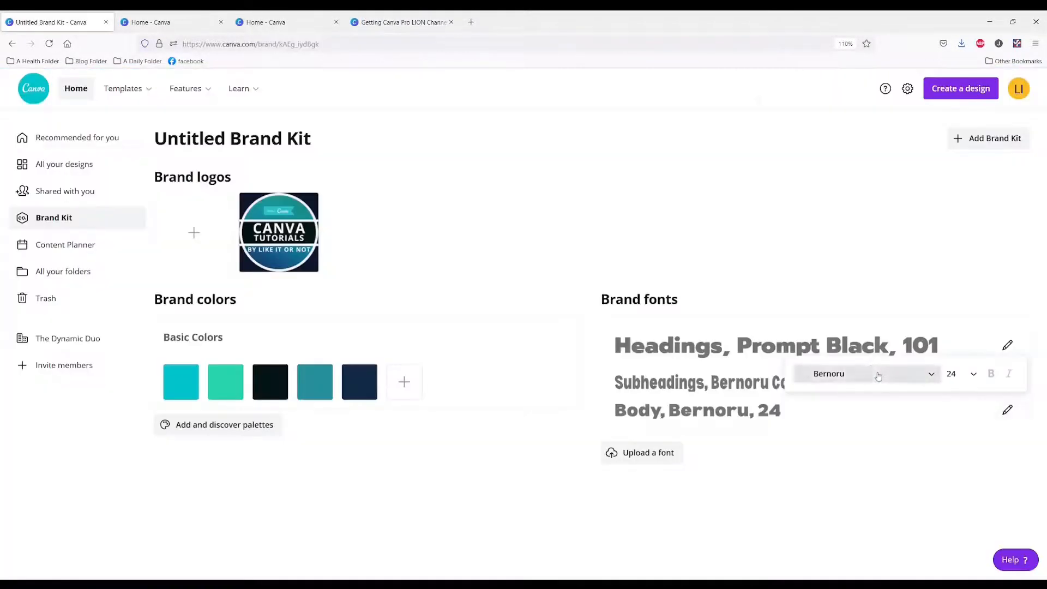
Set the Brand Kit's body font to Norwester
{"action": "left_click", "coordinate": [872, 374]}
{"action": "type", "text": "NORWESTER"}
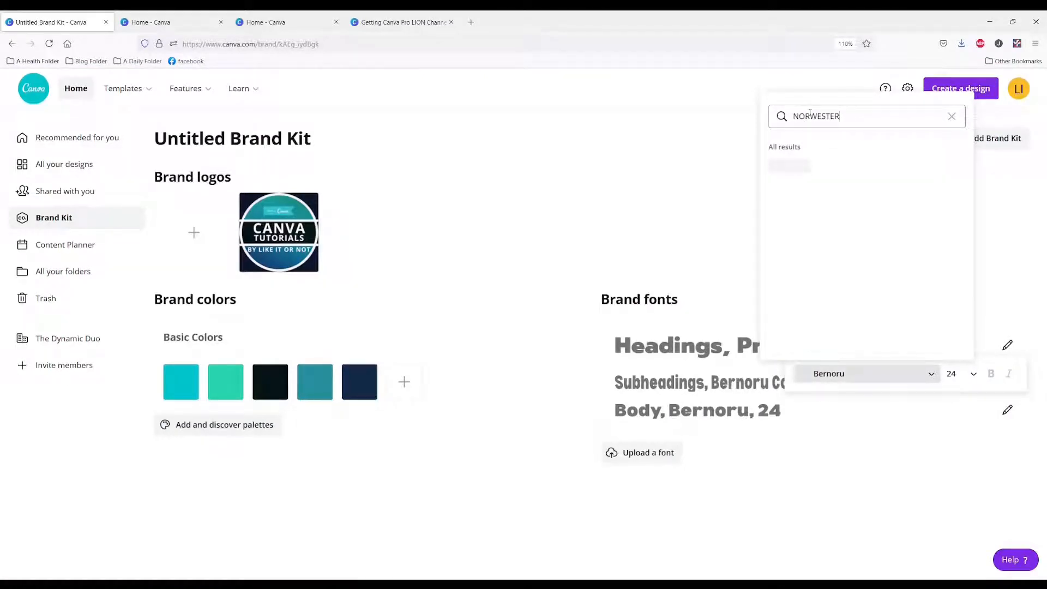
{"action": "left_click", "coordinate": [789, 165]}
{"action": "left_click", "coordinate": [549, 409]}
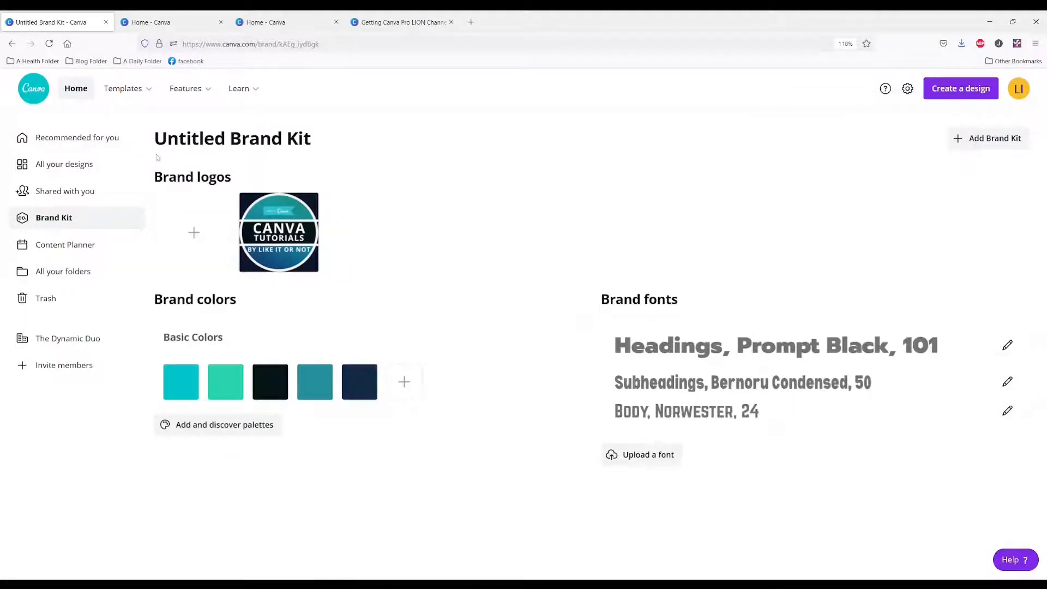
Create a new blank custom-size design of 1920 x 1080 px from the home page
{"action": "left_click", "coordinate": [82, 101]}
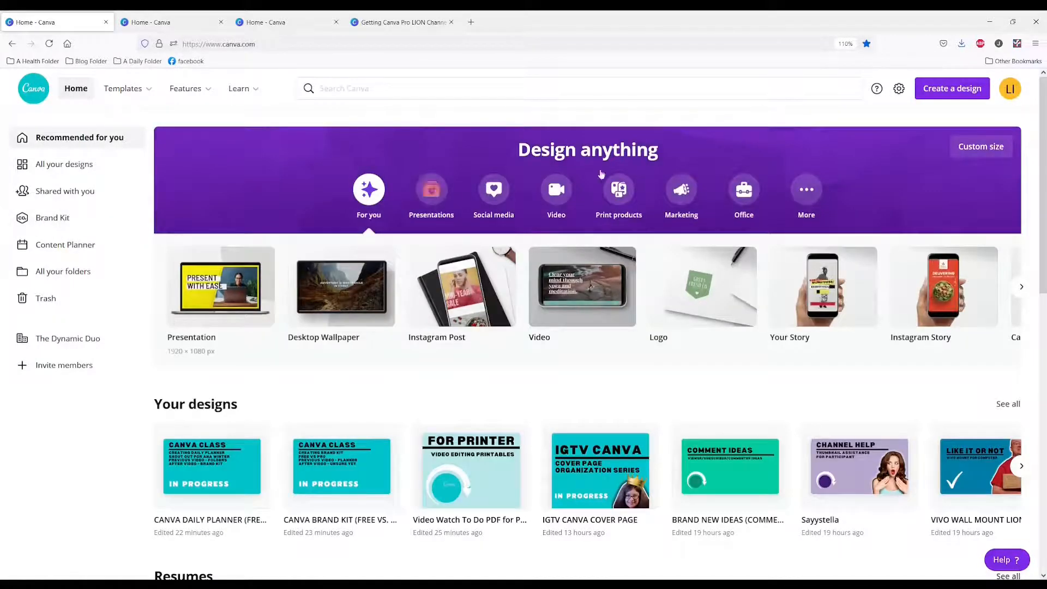
{"action": "left_click", "coordinate": [980, 146]}
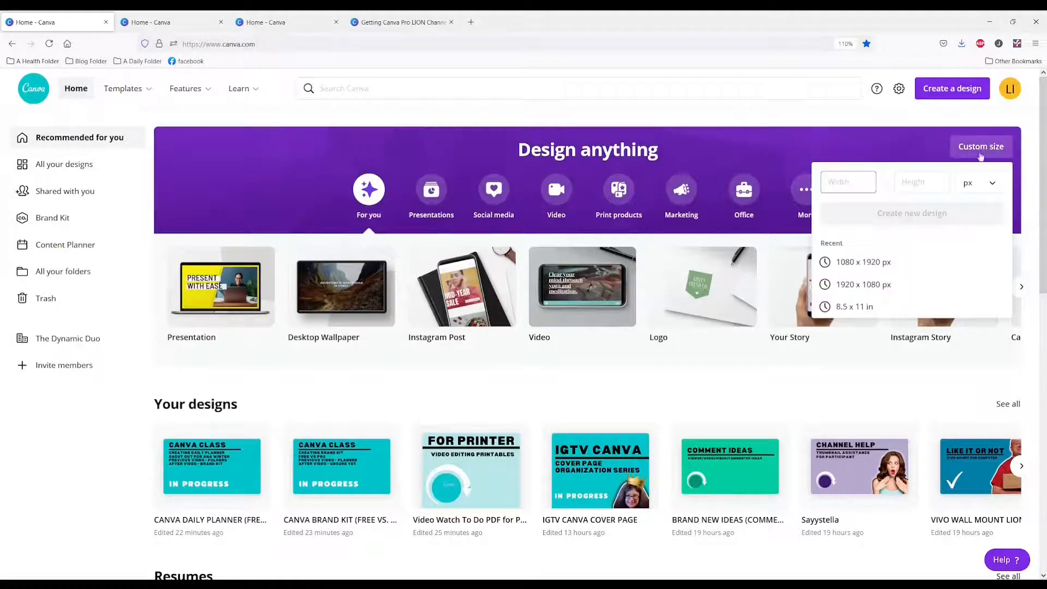
{"action": "left_click", "coordinate": [856, 285]}
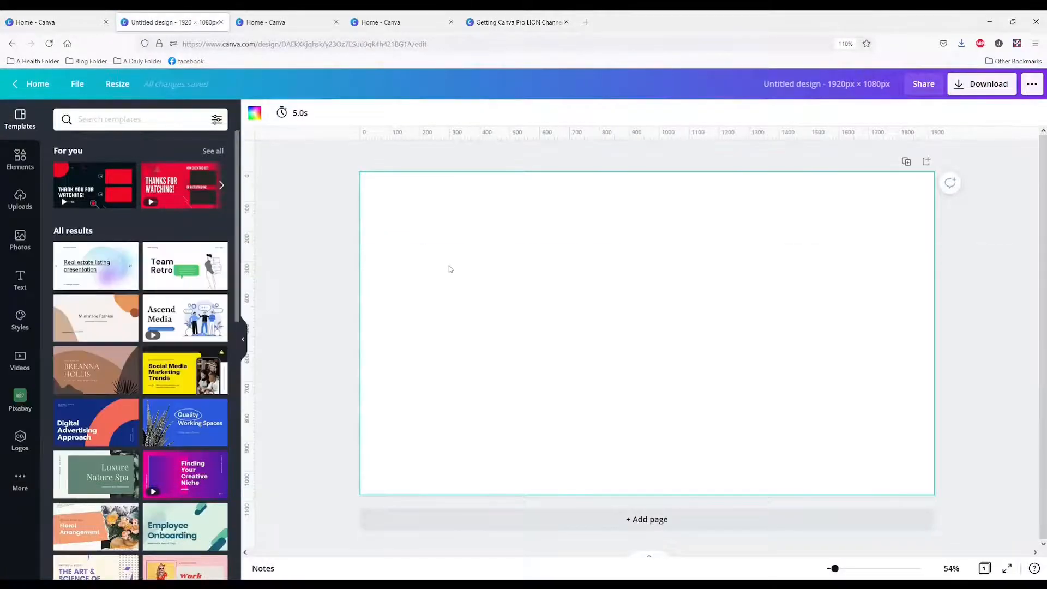
Add a default text box to the blank page and enlarge it to about size 97.5 to test the brand font
{"action": "key", "text": "t"}
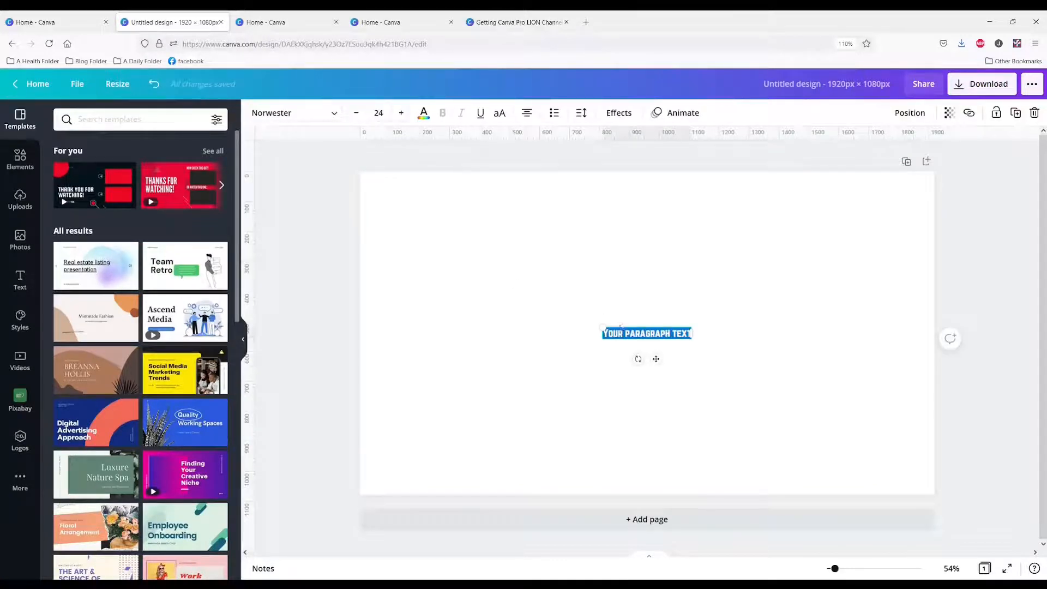
{"action": "left_click_drag", "start_coordinate": [593, 312], "coordinate": [419, 300]}
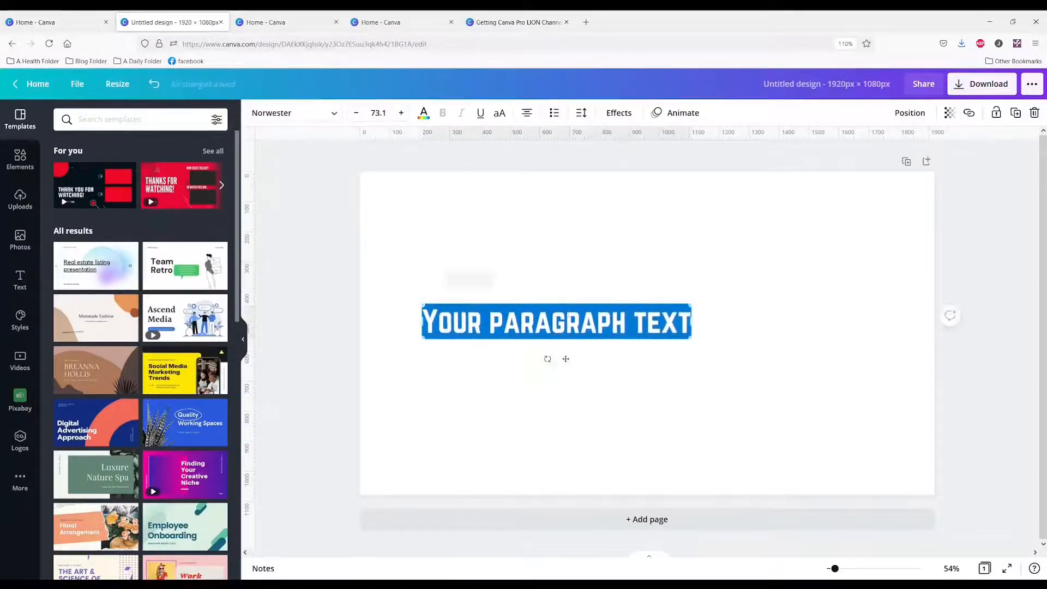
{"action": "left_click_drag", "start_coordinate": [692, 341], "coordinate": [779, 397]}
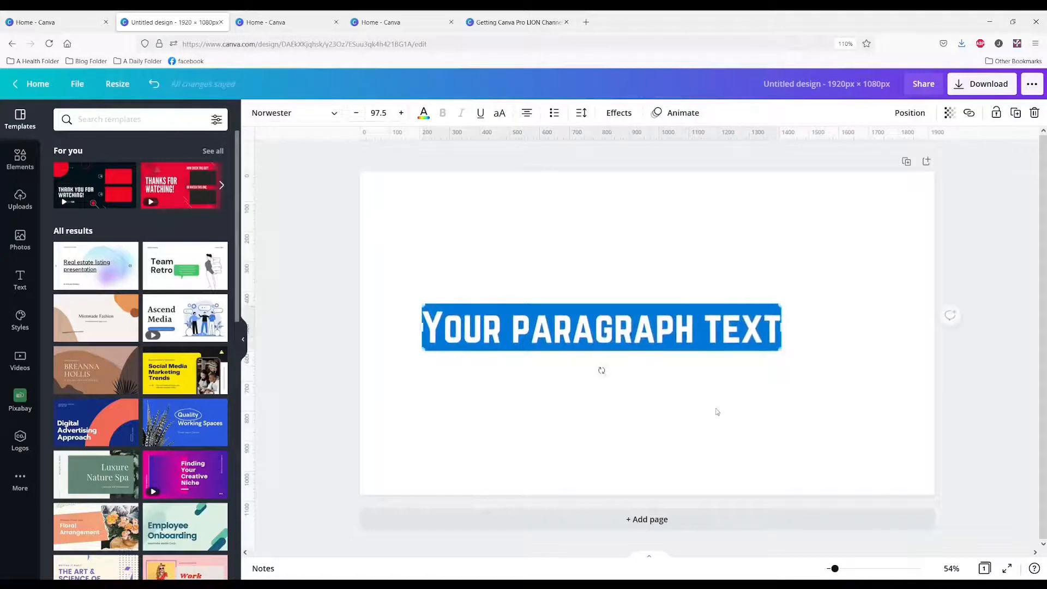
{"action": "left_click", "coordinate": [709, 415]}
{"action": "left_click", "coordinate": [647, 341]}
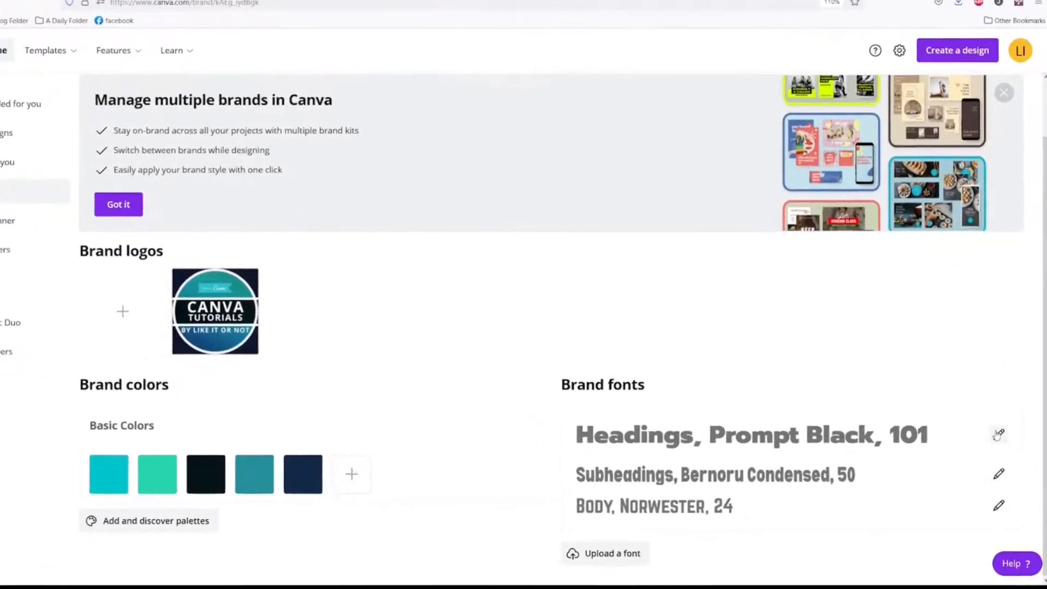
Change the Brand Kit's body font to Prompt Black
{"action": "left_click", "coordinate": [999, 505]}
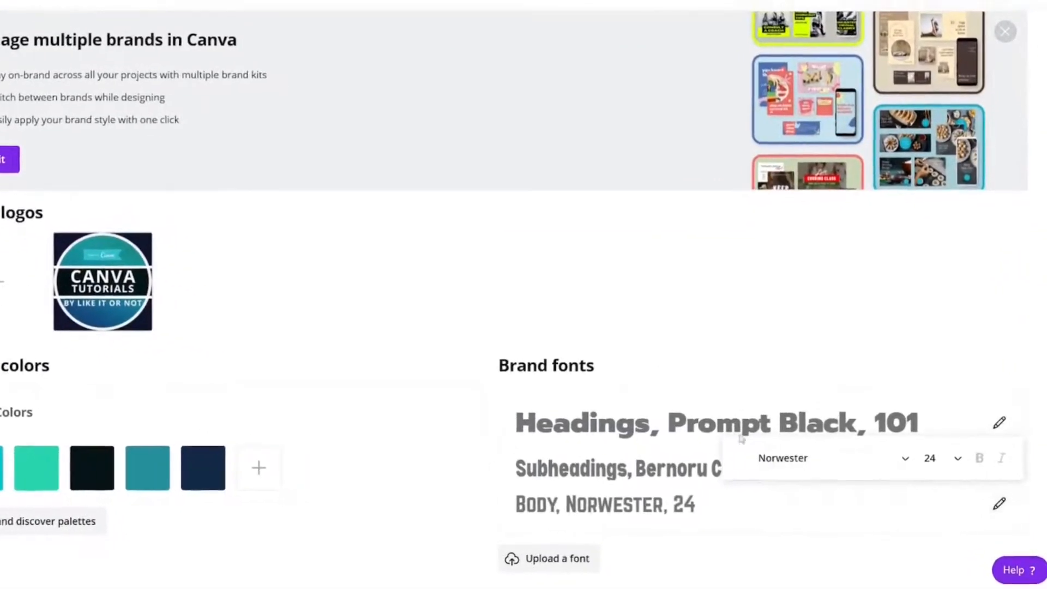
{"action": "left_click", "coordinate": [880, 464]}
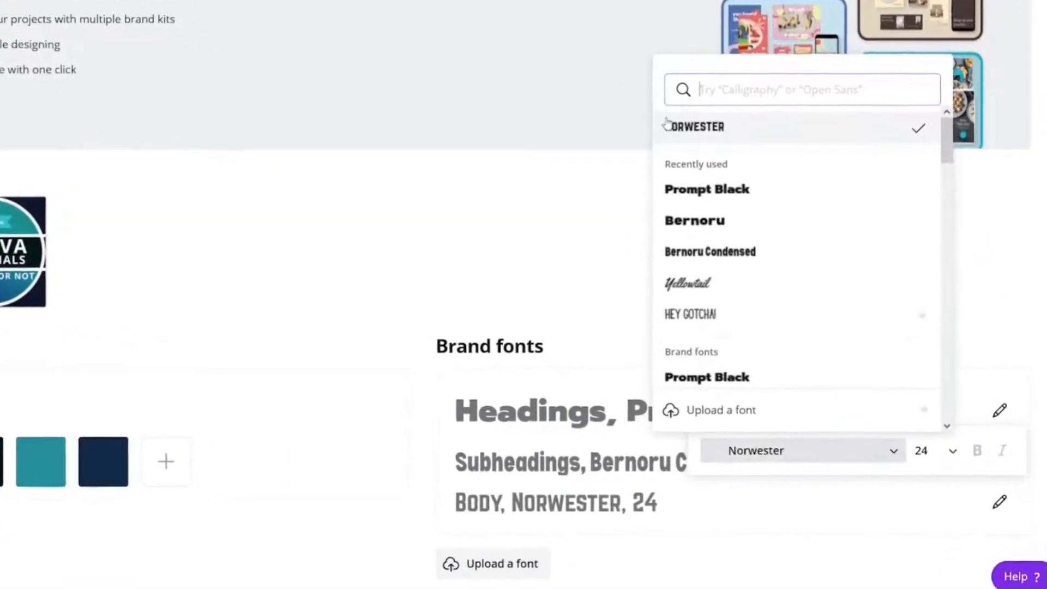
{"action": "left_click", "coordinate": [683, 180]}
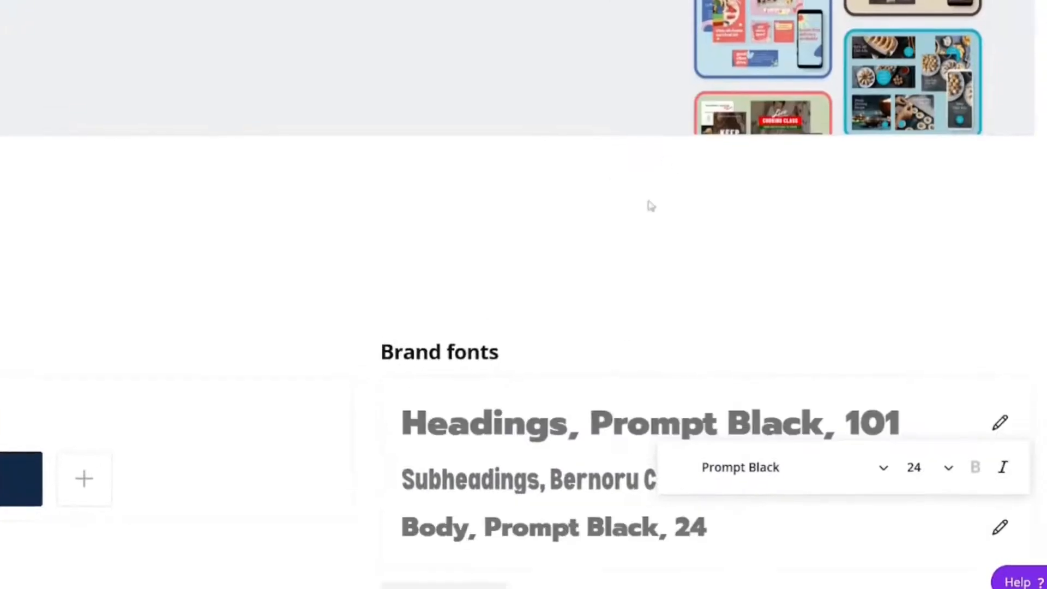
{"action": "scroll", "coordinate": [641, 429], "scroll_direction": "down", "scroll_amount": 1}
{"action": "left_click", "coordinate": [332, 440]}
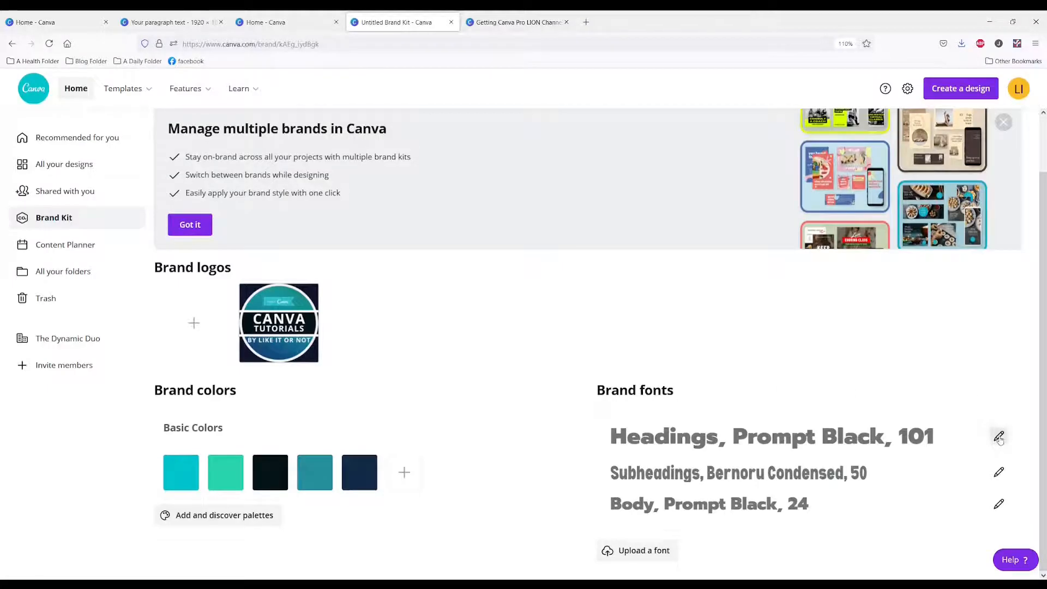
Change the Brand Kit's heading font to Bernoru
{"action": "left_click", "coordinate": [999, 437]}
{"action": "left_click", "coordinate": [896, 398]}
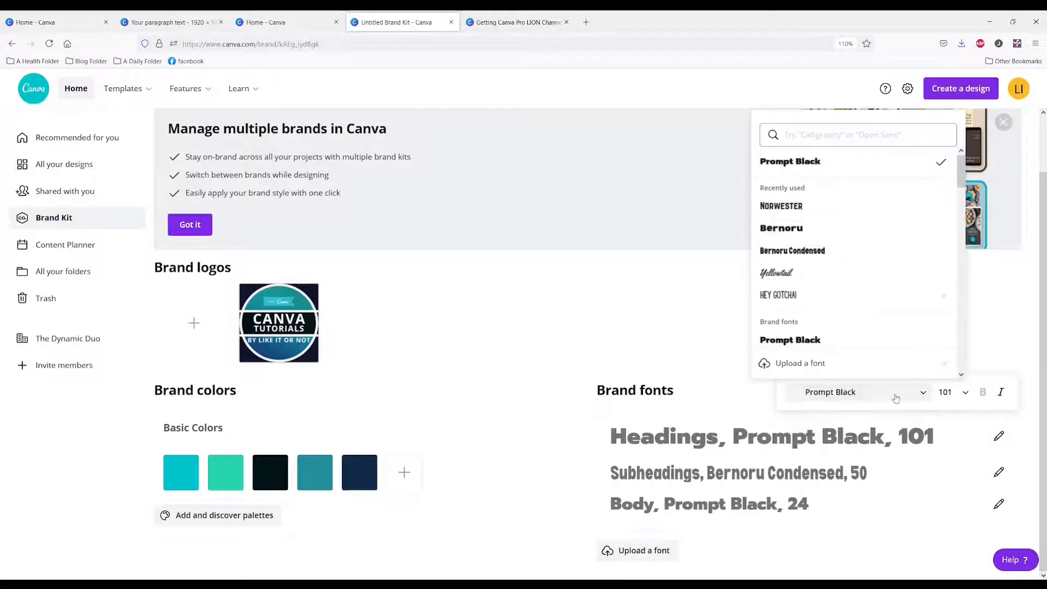
{"action": "type", "text": "B"}
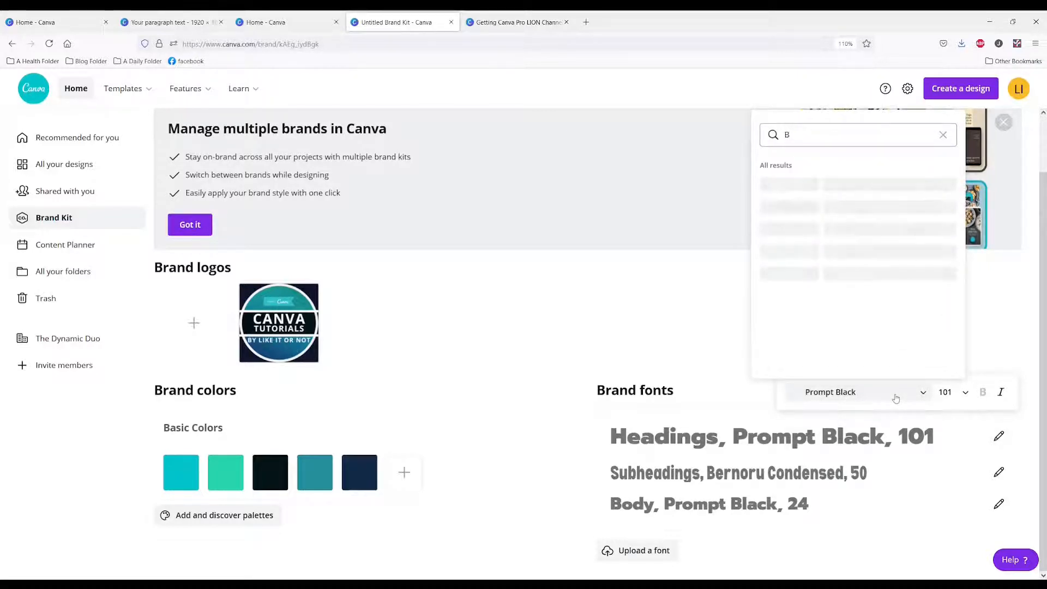
{"action": "type", "text": "ERNORU"}
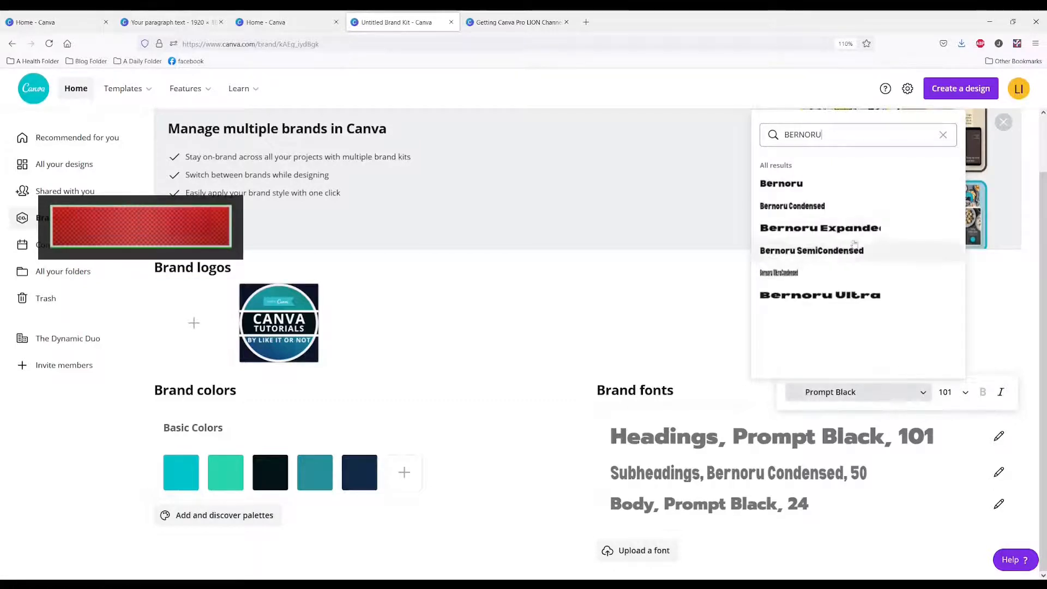
{"action": "left_click", "coordinate": [809, 191]}
Change the Brand Kit's subheading font to Norwester
{"action": "left_click", "coordinate": [924, 438]}
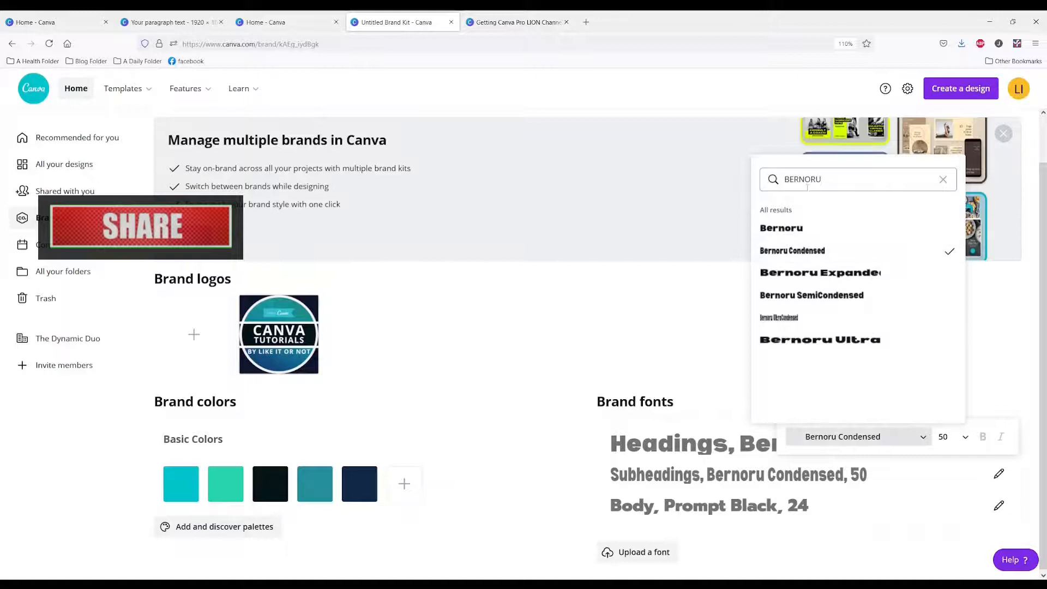
{"action": "double_click", "coordinate": [807, 180]}
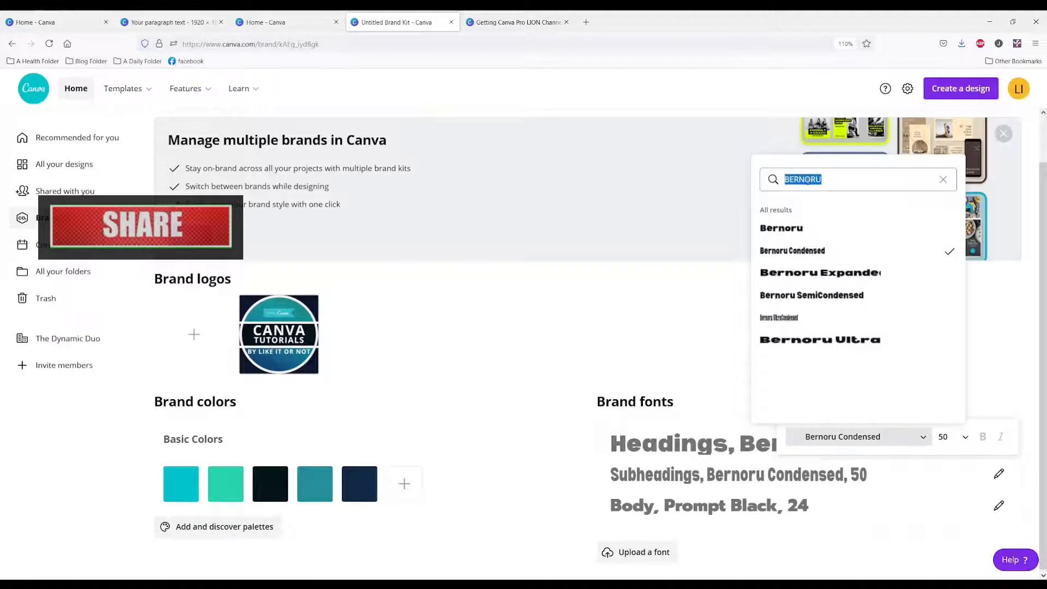
{"action": "type", "text": "NORWESTER"}
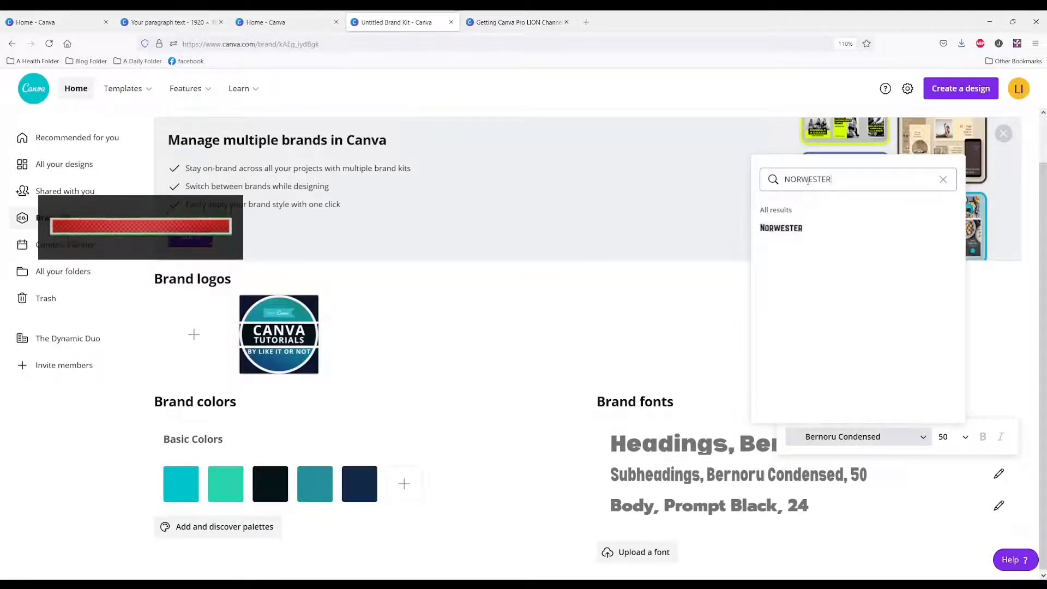
{"action": "left_click", "coordinate": [785, 228]}
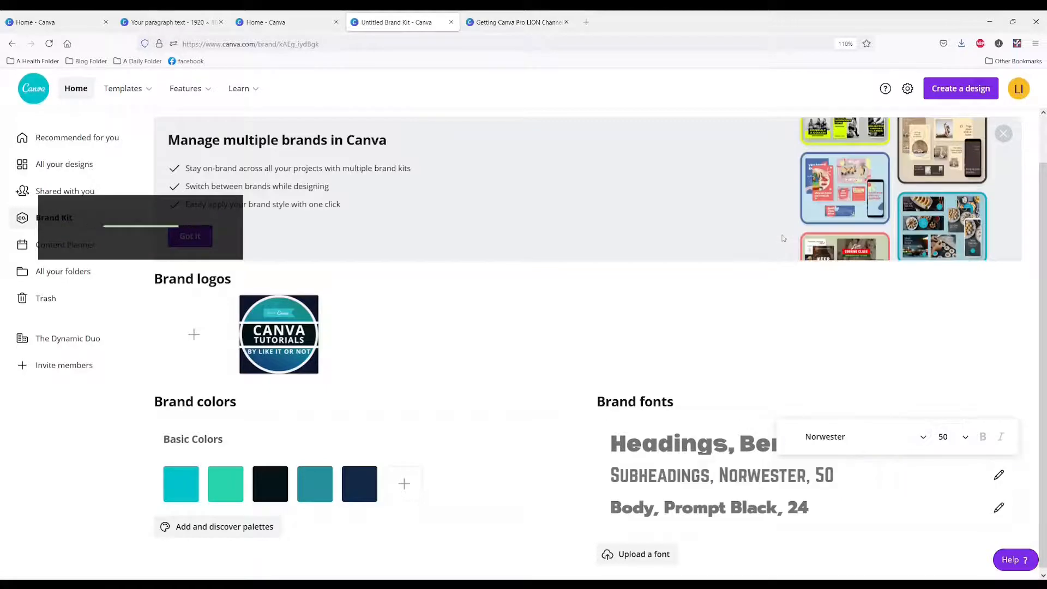
{"action": "left_click", "coordinate": [578, 533]}
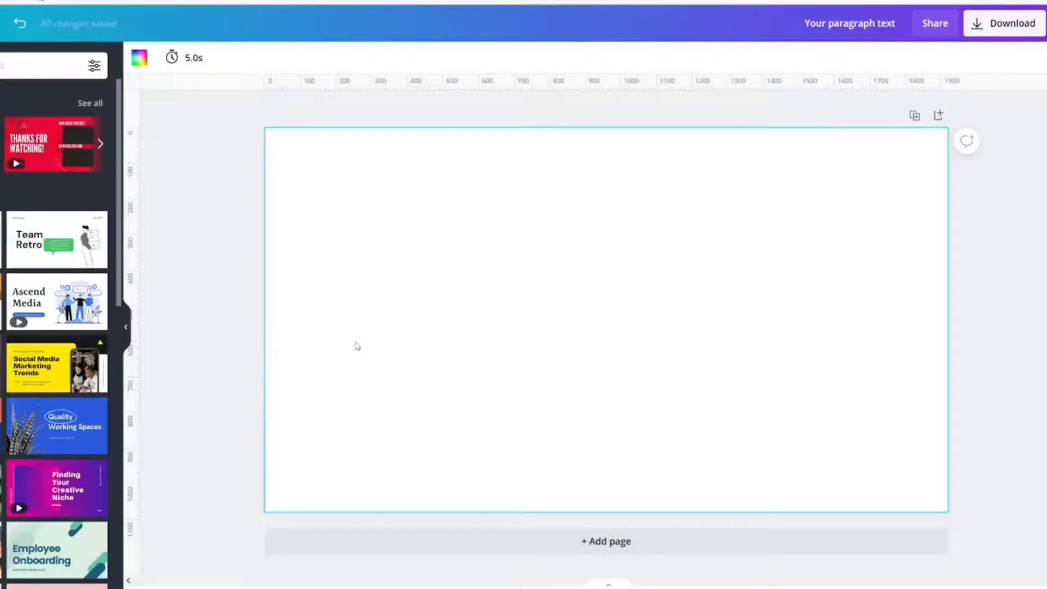
Add a default text box to the blank page to preview the brand font, and delete it
{"action": "key", "text": "t"}
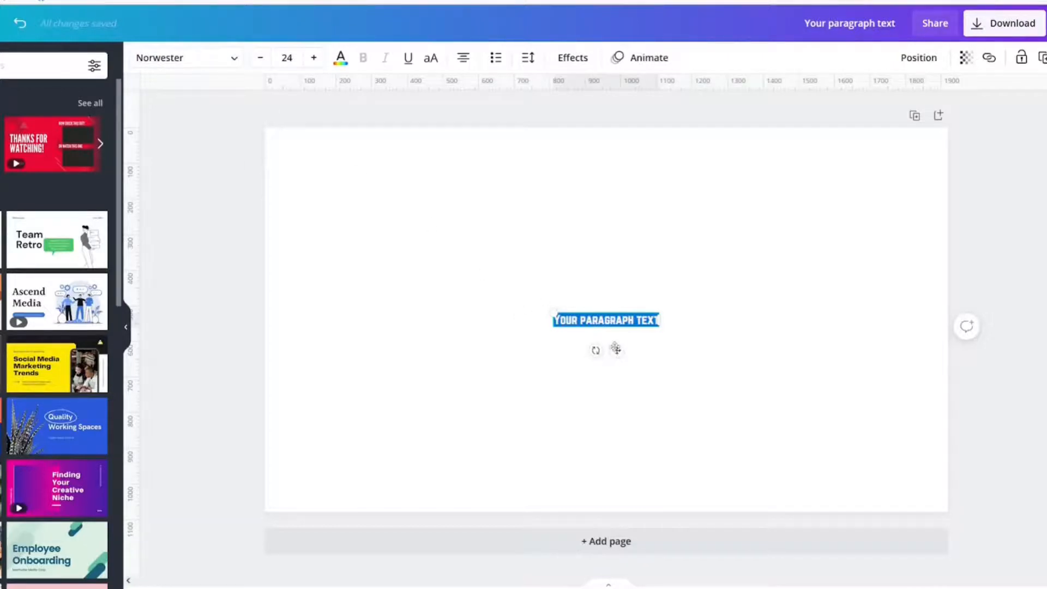
{"action": "left_click_drag", "start_coordinate": [617, 349], "coordinate": [490, 370]}
{"action": "key", "text": "Delete"}
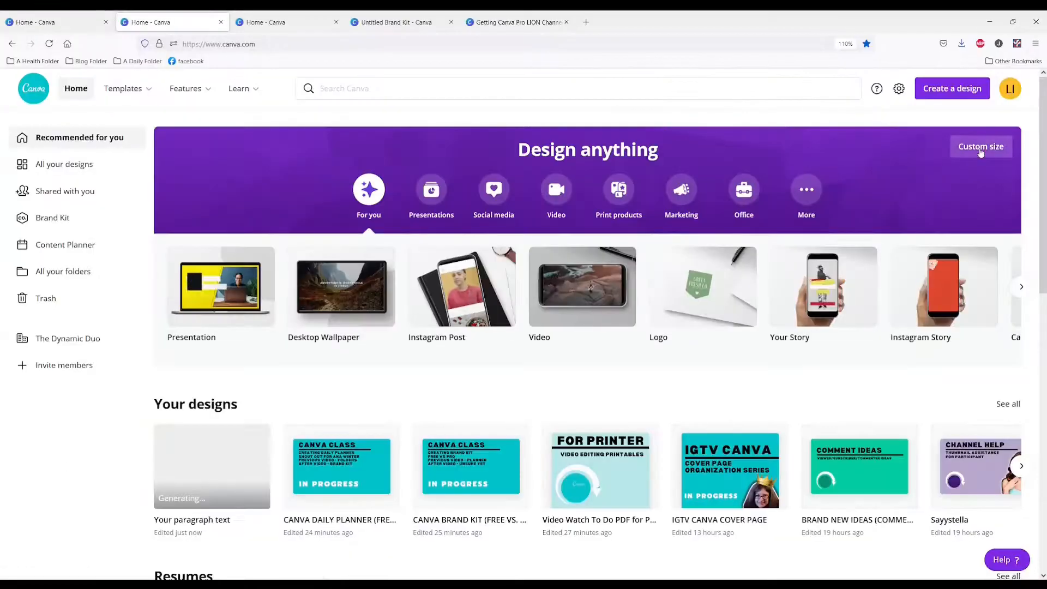
Create a blank 1920 x 1080 px design and add a default text box enlarged to about size 125
{"action": "left_click", "coordinate": [981, 146]}
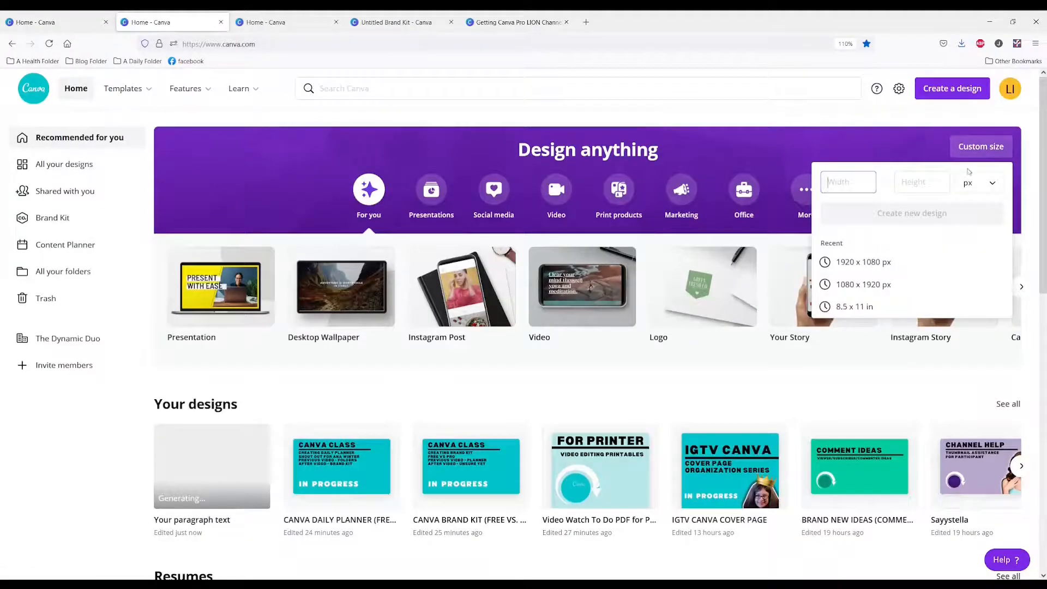
{"action": "left_click", "coordinate": [860, 263]}
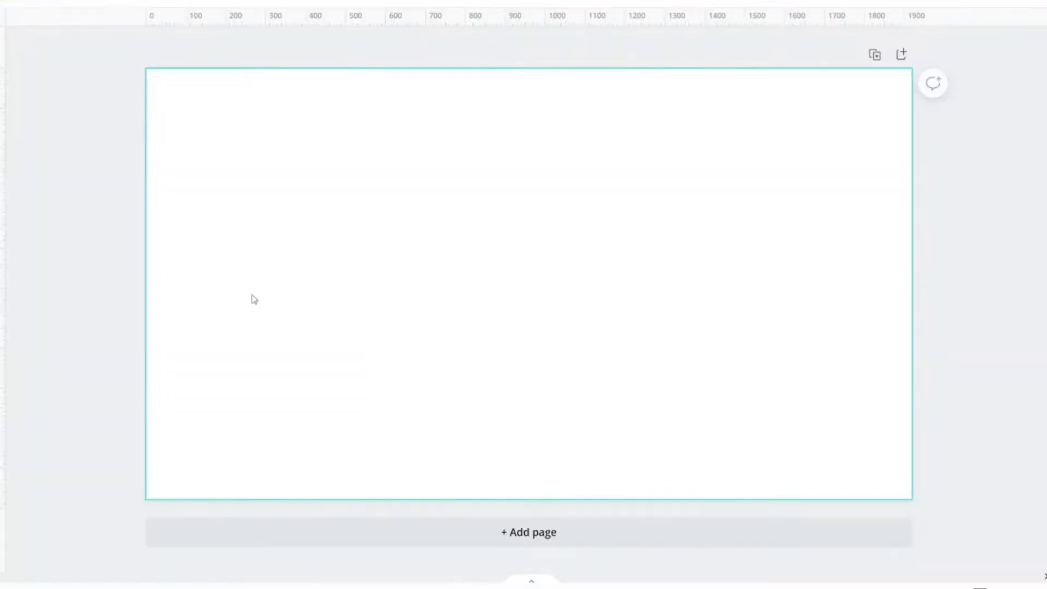
{"action": "key", "text": "t"}
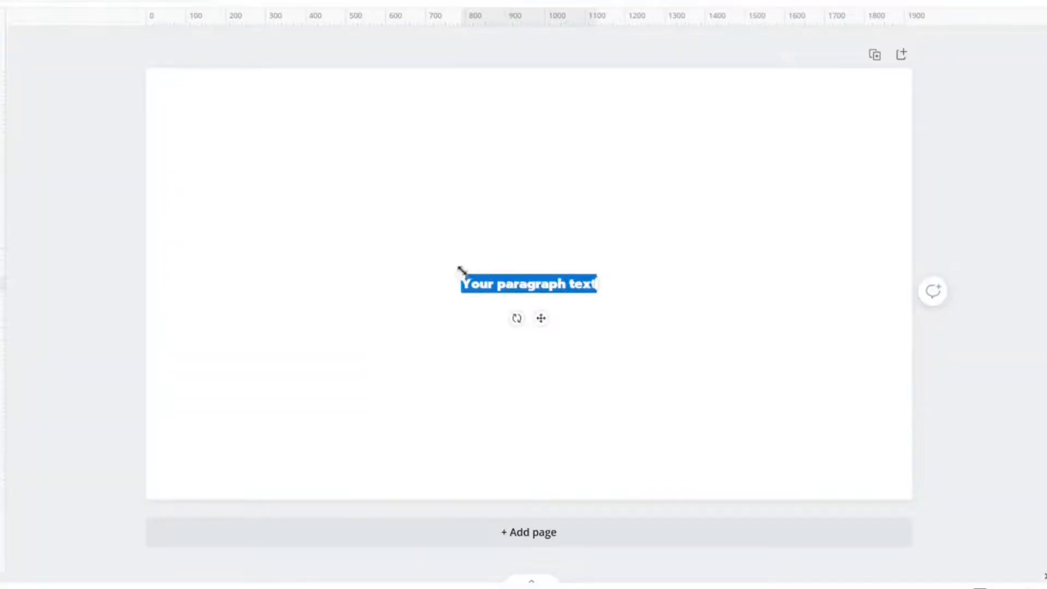
{"action": "left_click_drag", "start_coordinate": [458, 271], "coordinate": [159, 163]}
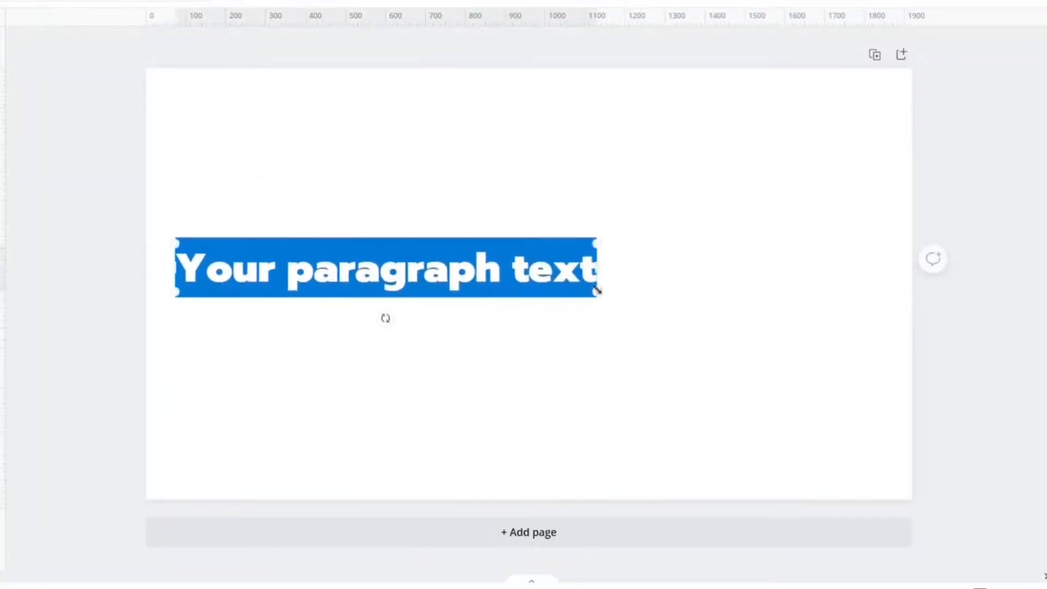
{"action": "left_click_drag", "start_coordinate": [595, 294], "coordinate": [876, 325]}
{"action": "left_click", "coordinate": [631, 161]}
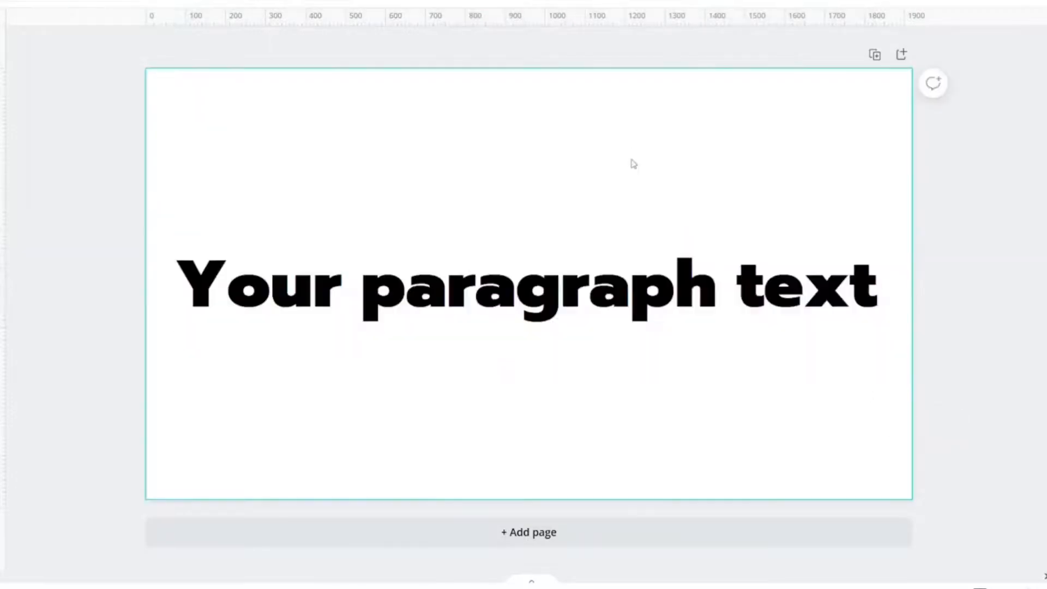
{"action": "left_click", "coordinate": [550, 279]}
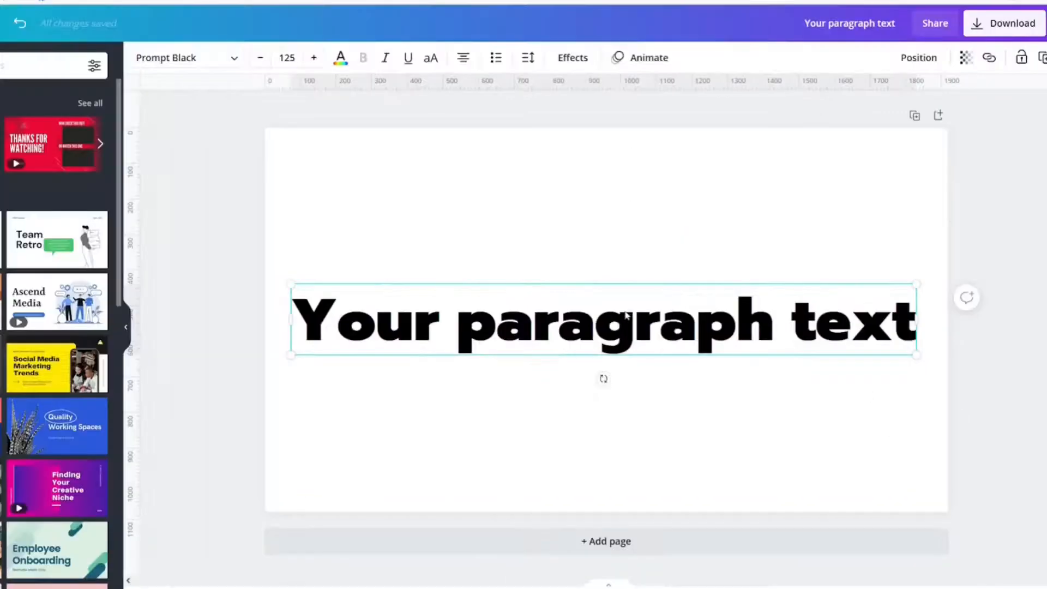
Delete the enlarged text box from the page
{"action": "left_click", "coordinate": [358, 188]}
{"action": "key", "text": "Delete"}
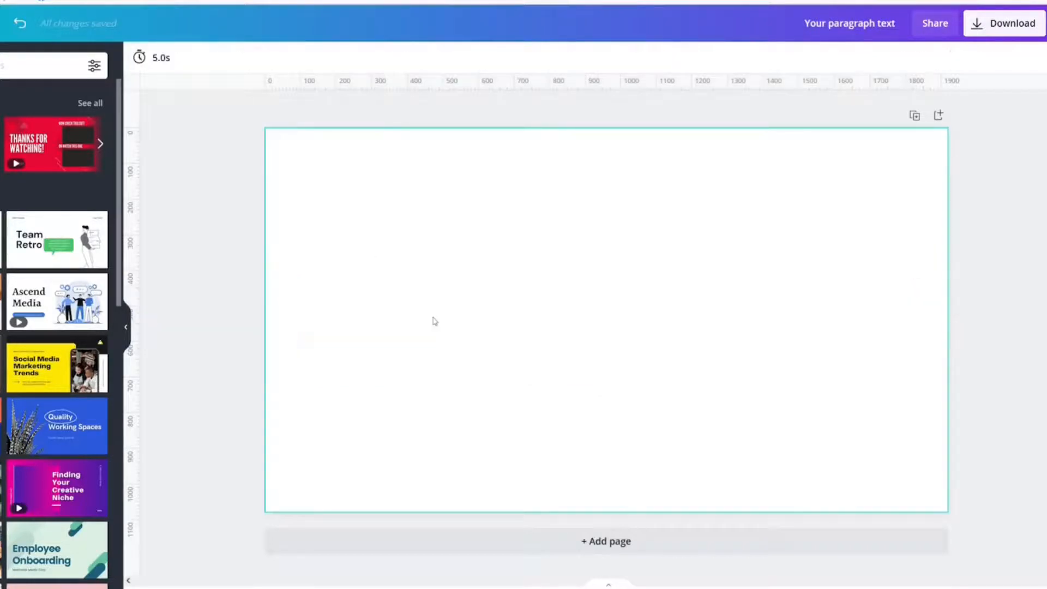
{"action": "key", "text": "ctrl+z"}
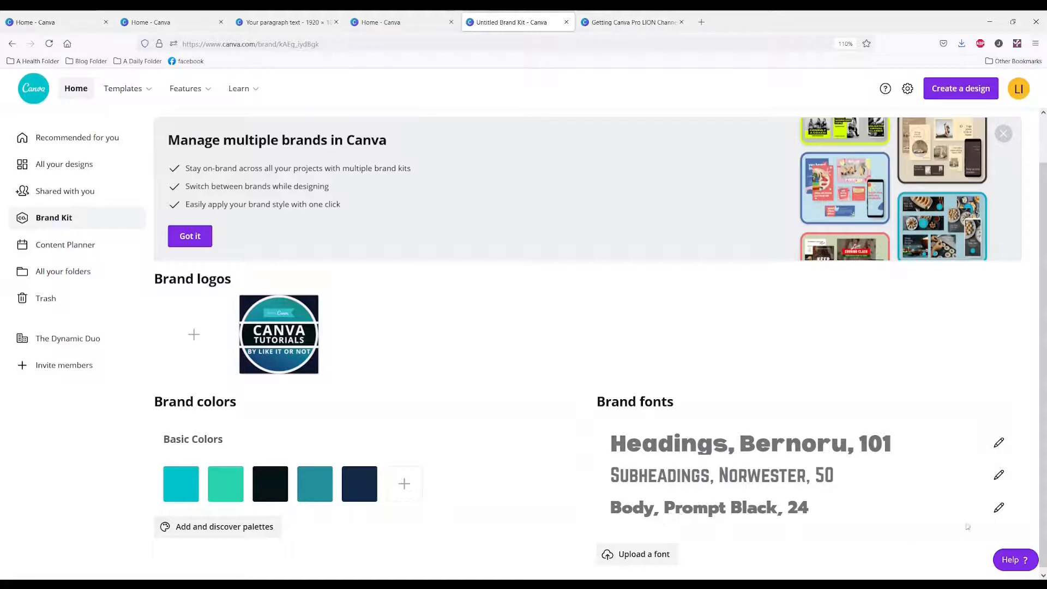
Set the Brand Kit's body font size to 101
{"action": "left_click", "coordinate": [998, 512]}
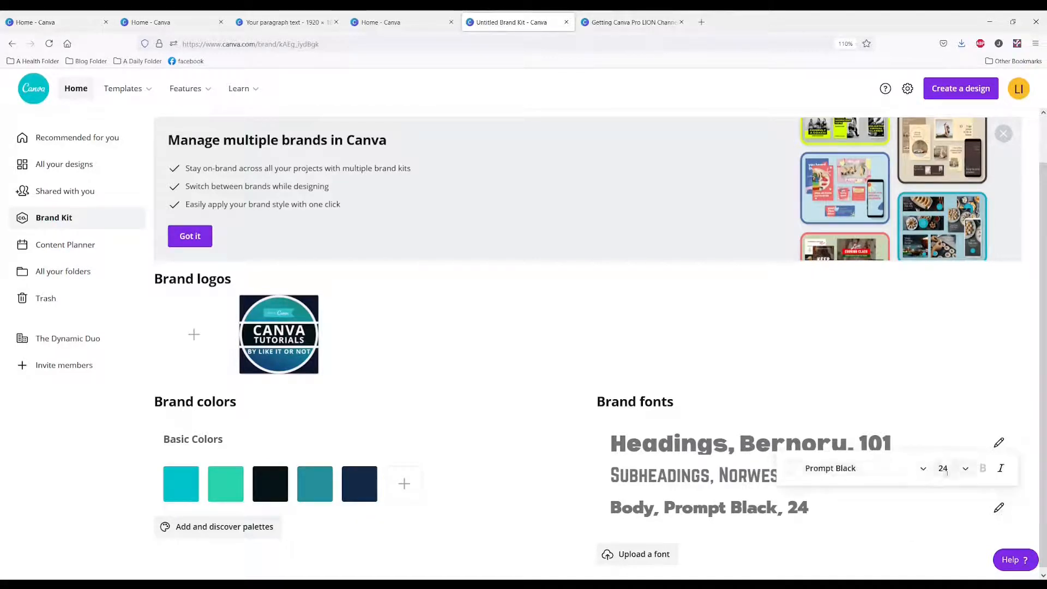
{"action": "double_click", "coordinate": [947, 470]}
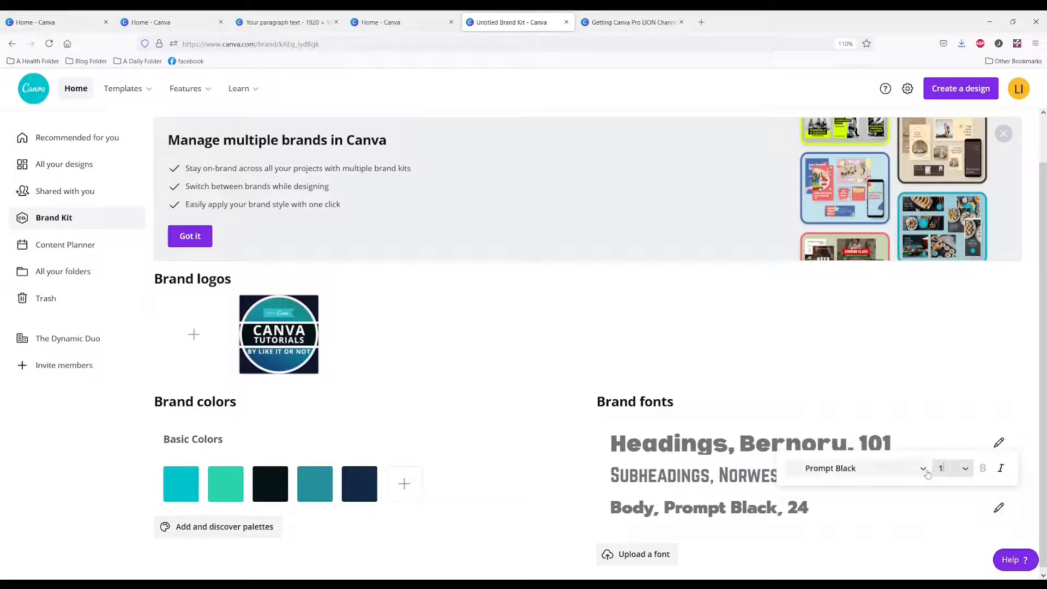
{"action": "key", "text": "Return"}
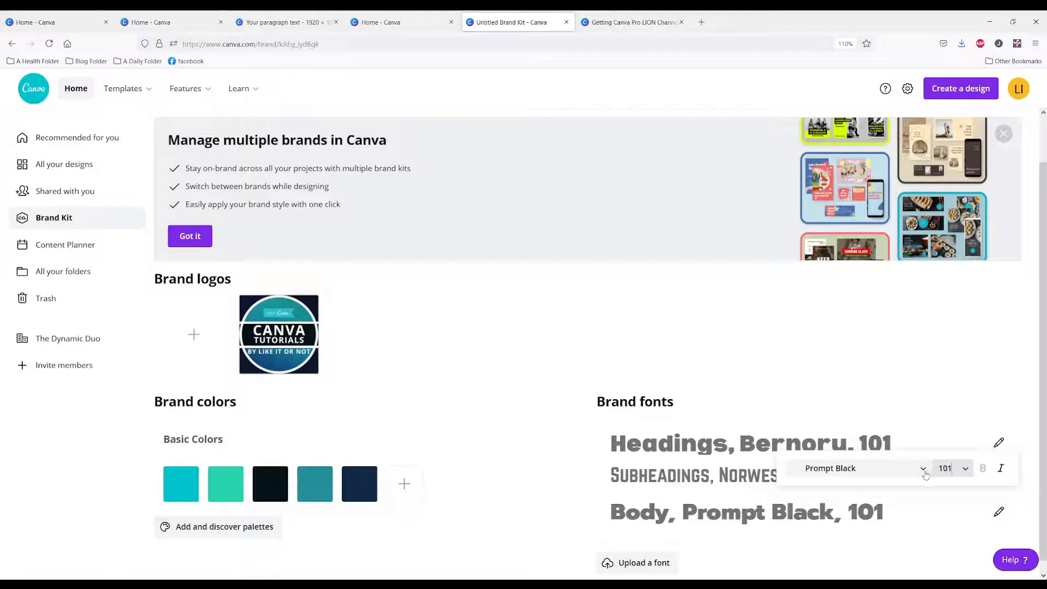
Return to the 1920 x 1080 px design and test the new body font size with a default text box
{"action": "left_click", "coordinate": [285, 22]}
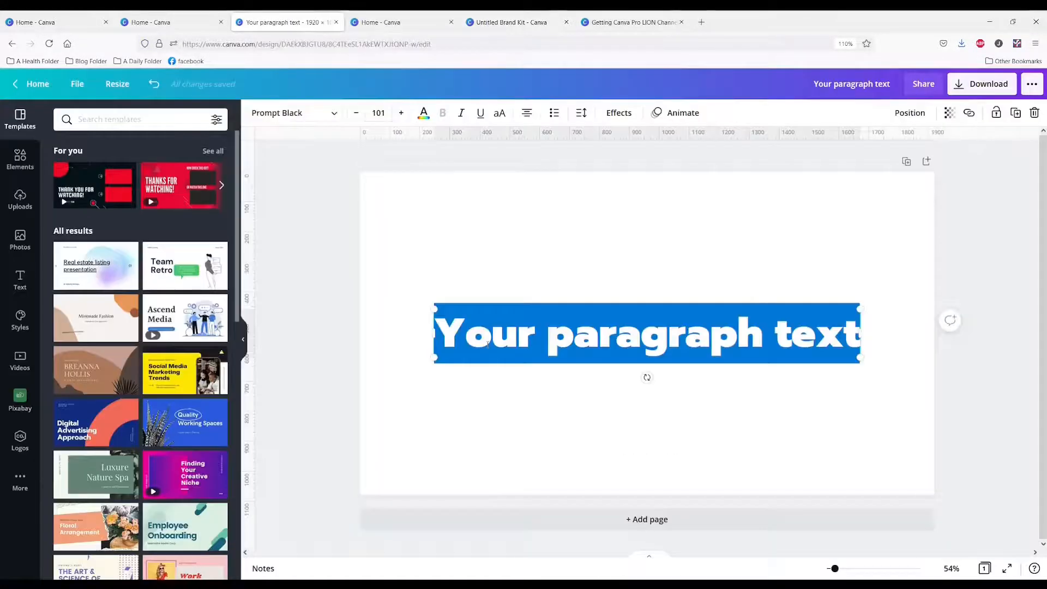
{"action": "left_click", "coordinate": [442, 431]}
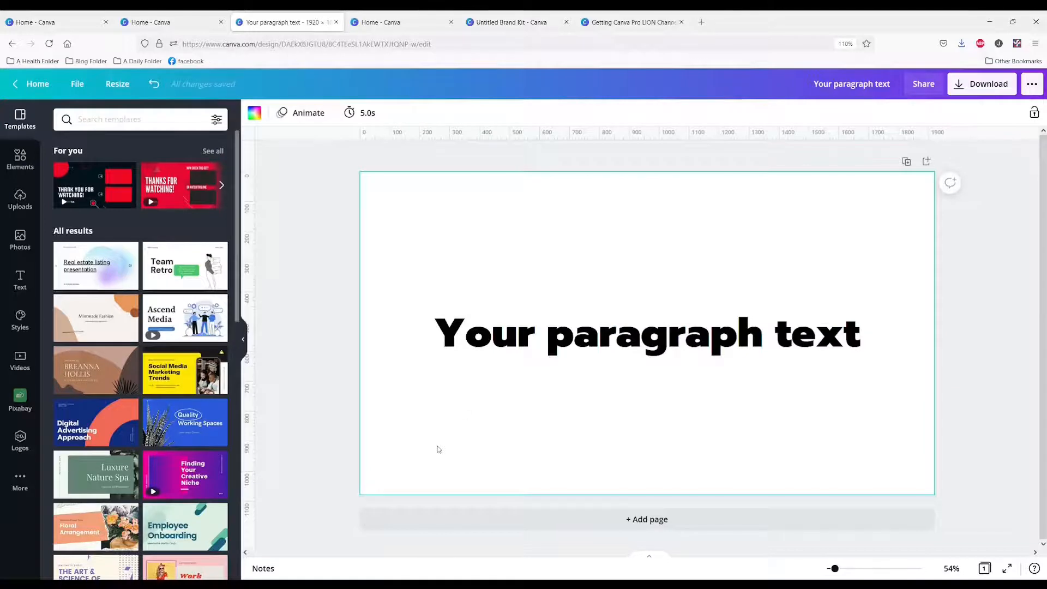
{"action": "left_click", "coordinate": [494, 334]}
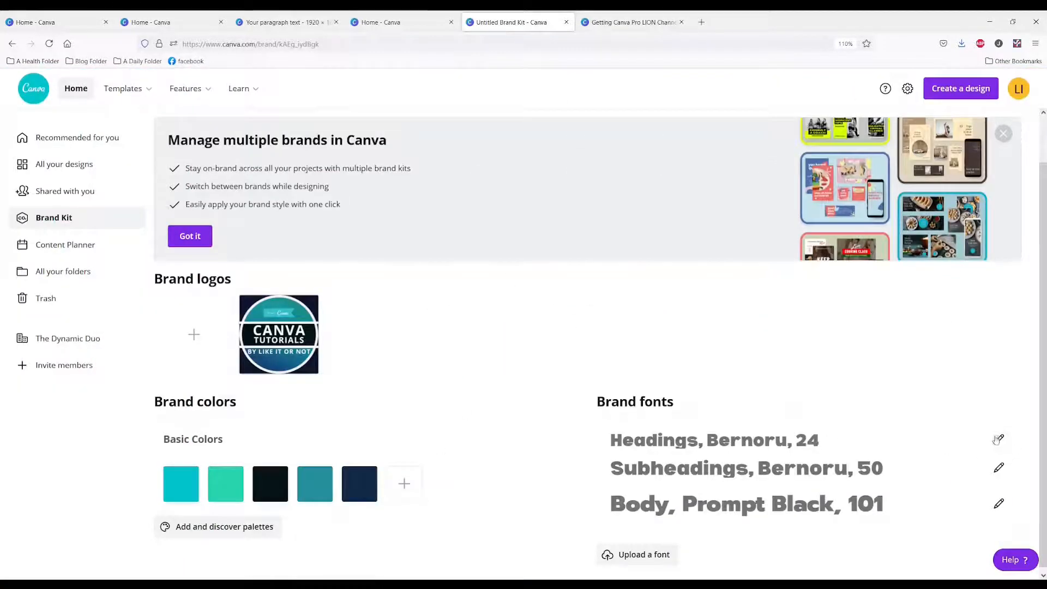
Change the Brand Kit's heading font to Norwester
{"action": "left_click", "coordinate": [998, 440]}
{"action": "left_click", "coordinate": [918, 408]}
{"action": "type", "text": "BER"}
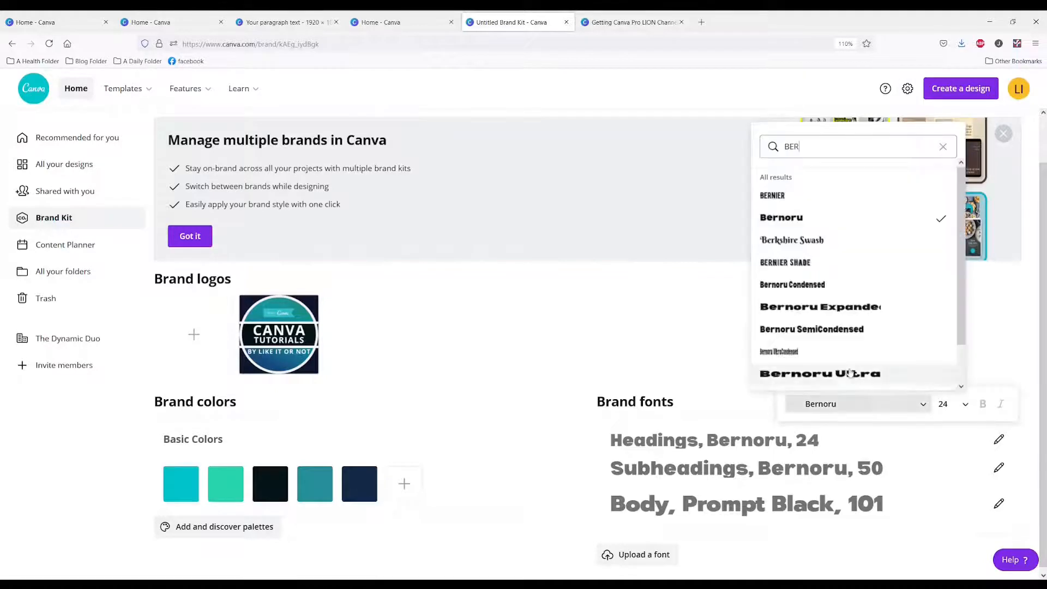
{"action": "key", "text": "BackSpace"}
{"action": "key", "text": "BackSpace"}
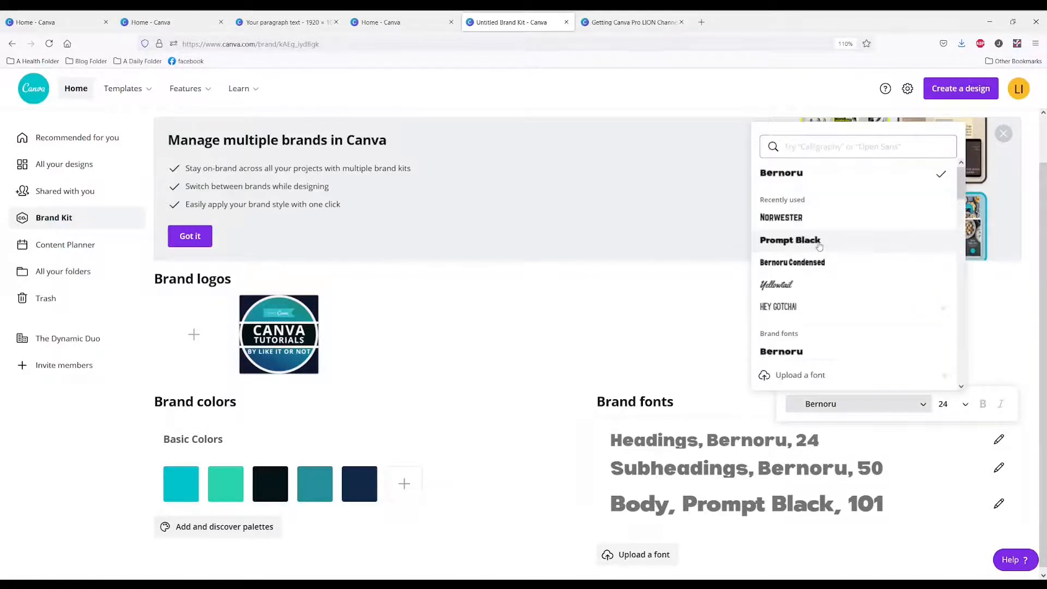
{"action": "type", "text": "NOR"}
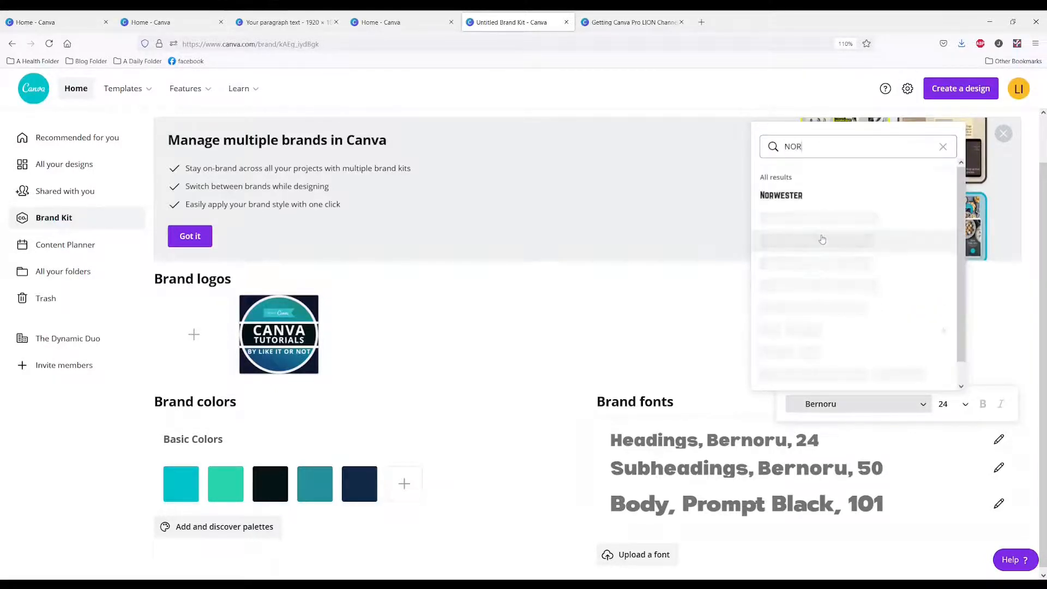
{"action": "left_click", "coordinate": [796, 195]}
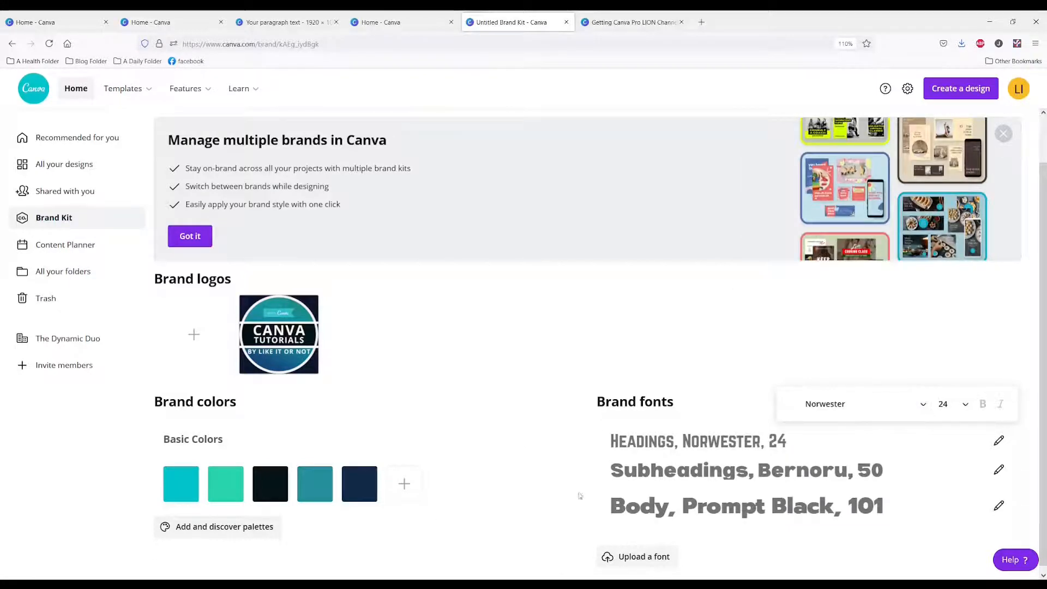
{"action": "left_click", "coordinate": [541, 518]}
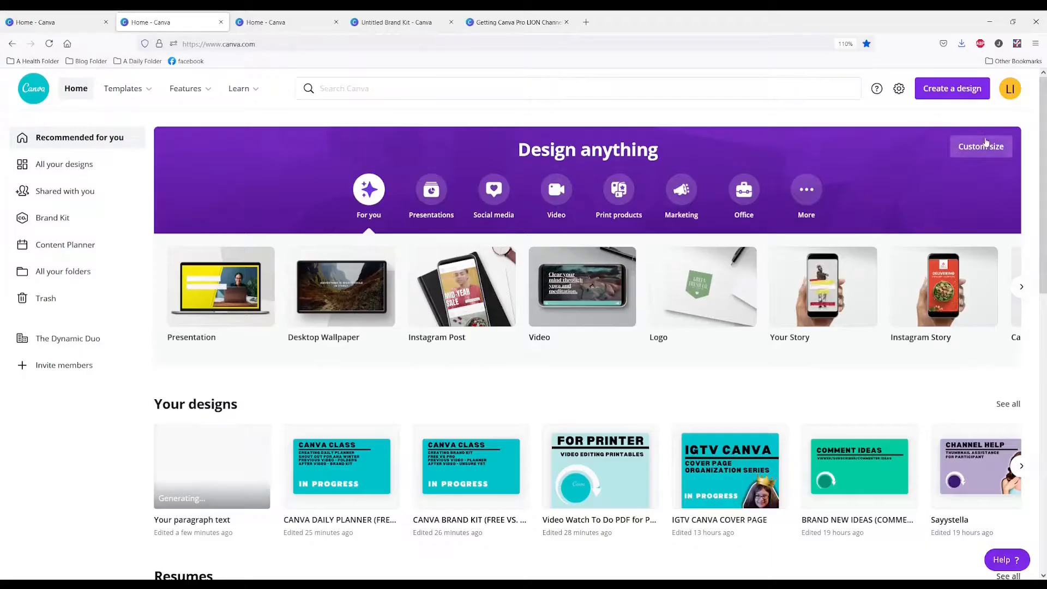
Create another 1920 x 1080 px design and add a default text box in all uppercase near the page's upper edge
{"action": "left_click", "coordinate": [981, 146]}
{"action": "left_click", "coordinate": [912, 212]}
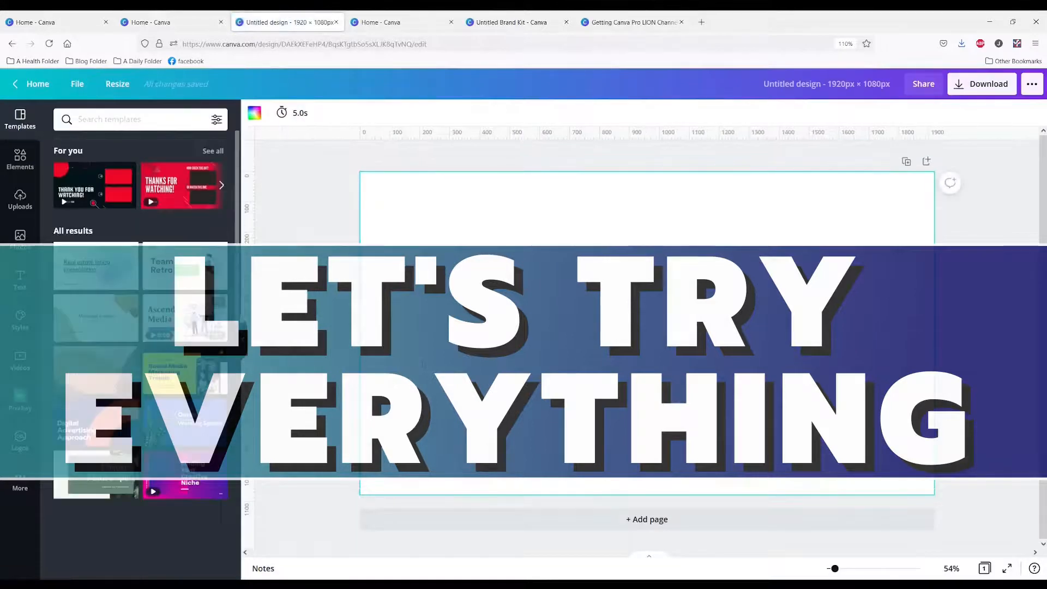
{"action": "key", "text": "t"}
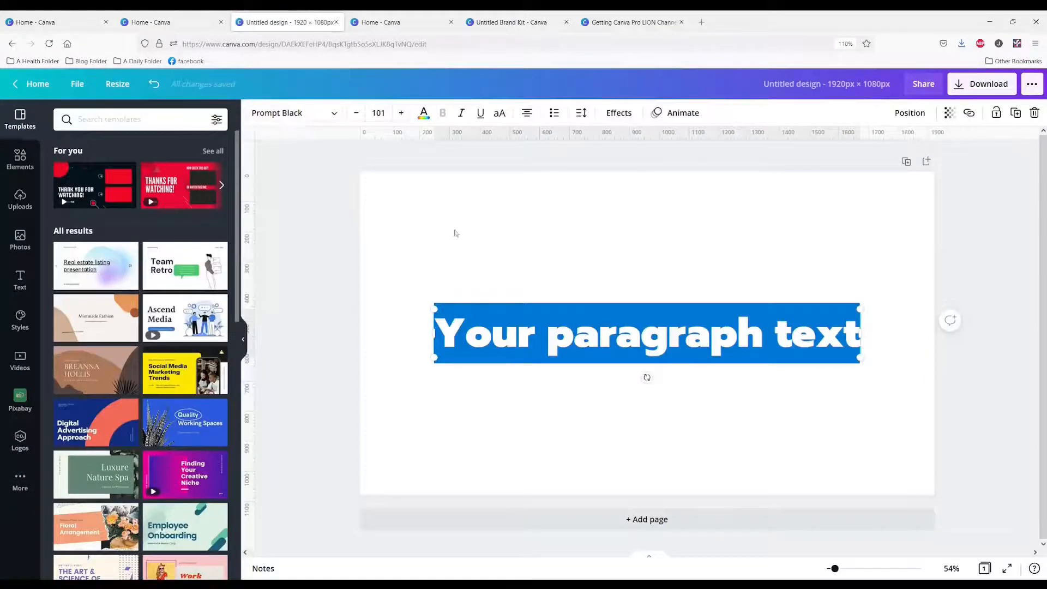
{"action": "left_click", "coordinate": [500, 113]}
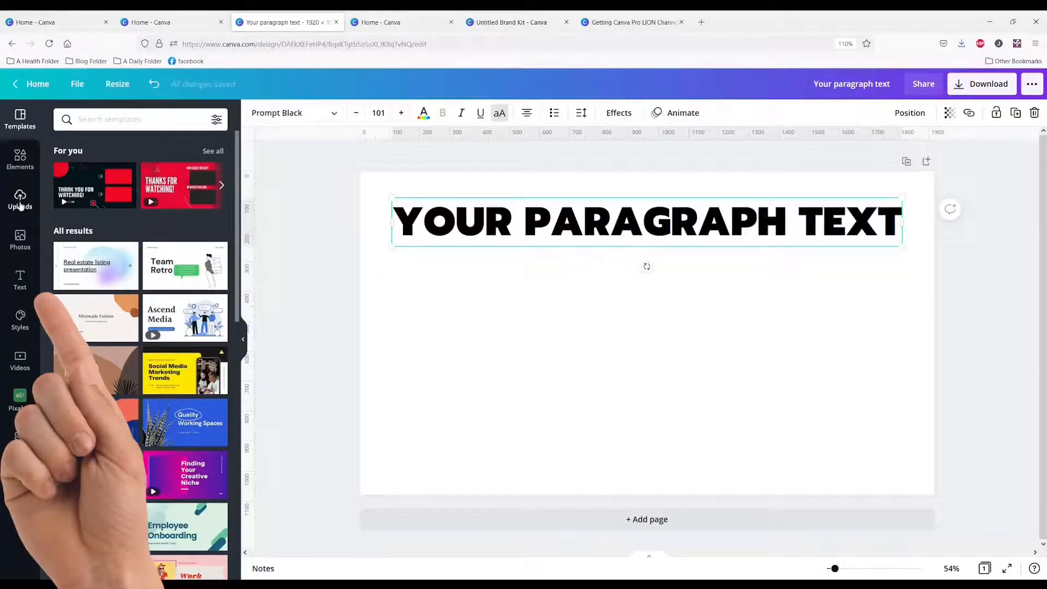
Add a heading, a subheading and body text in the brand fonts, and make the subheading and body text uppercase
{"action": "left_click", "coordinate": [21, 282]}
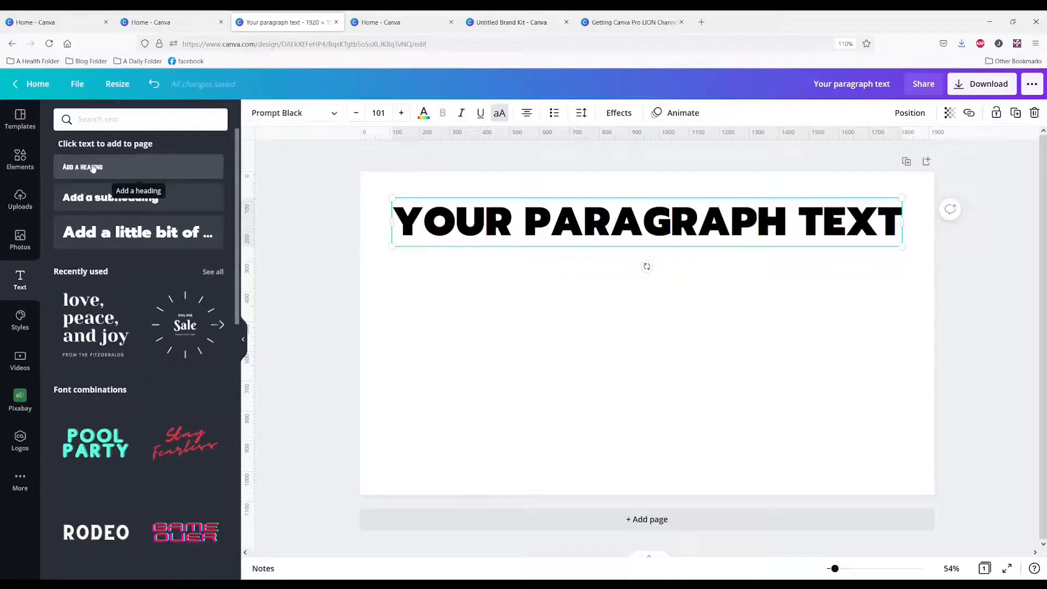
{"action": "left_click", "coordinate": [93, 169]}
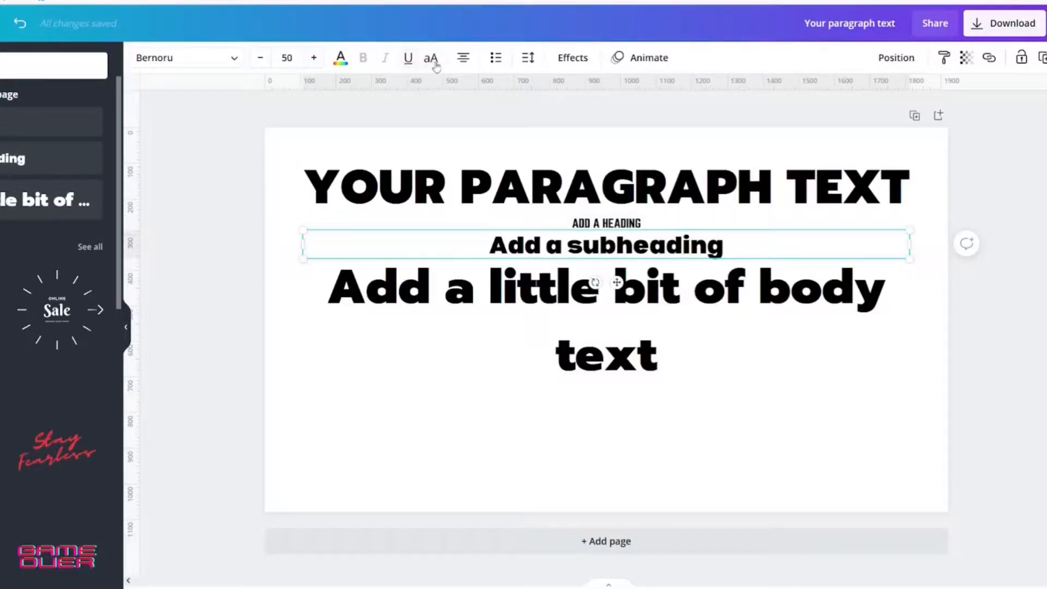
{"action": "left_click", "coordinate": [434, 64]}
{"action": "left_click", "coordinate": [591, 352]}
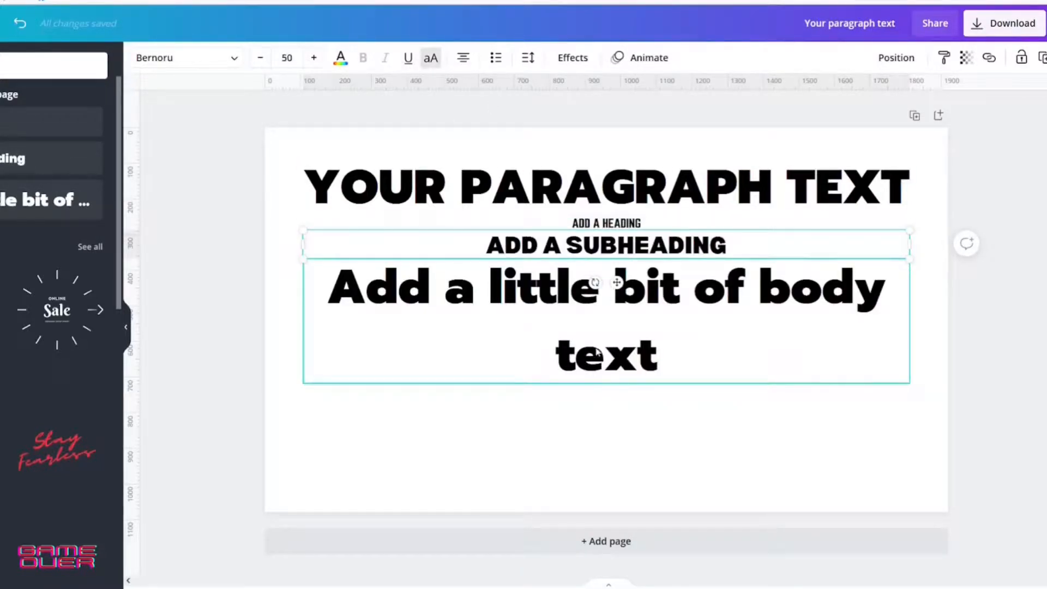
{"action": "left_click", "coordinate": [431, 61]}
Remove the body text from the page and enlarge the subheading to about size 109
{"action": "left_click_drag", "start_coordinate": [842, 300], "coordinate": [76, 541]}
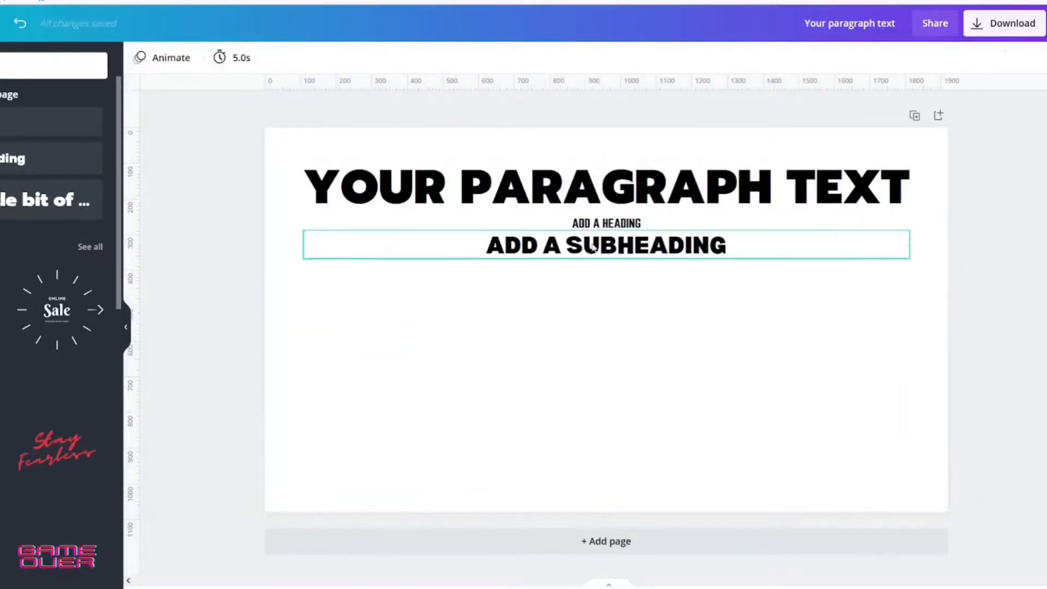
{"action": "left_click", "coordinate": [594, 244]}
{"action": "left_click_drag", "start_coordinate": [908, 247], "coordinate": [904, 424]}
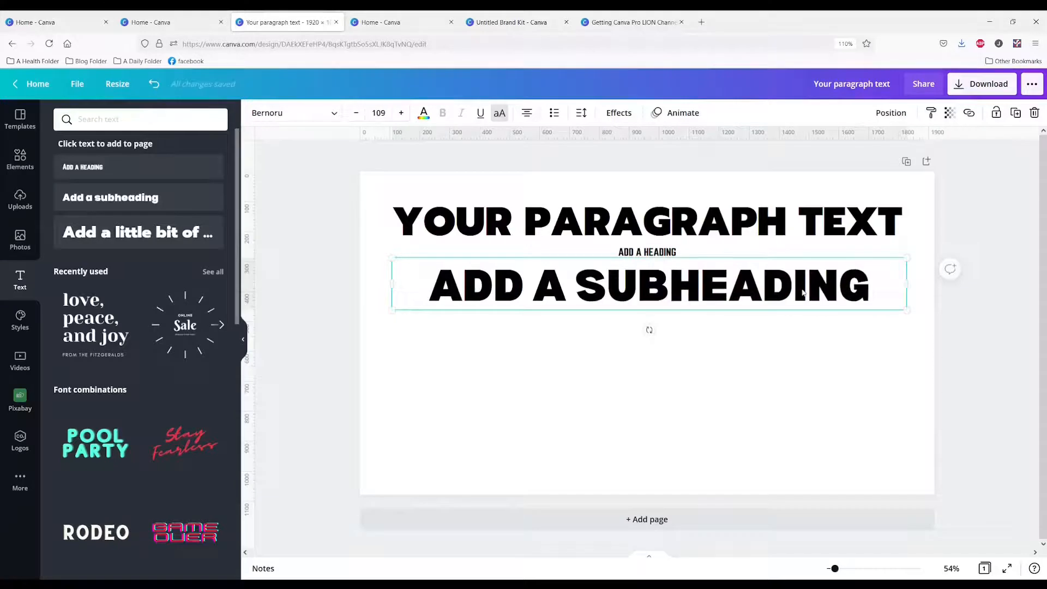
Delete the subheading, the paragraph text and the heading to clear the page
{"action": "key", "text": "Delete"}
{"action": "left_click", "coordinate": [646, 232]}
{"action": "key", "text": "Delete"}
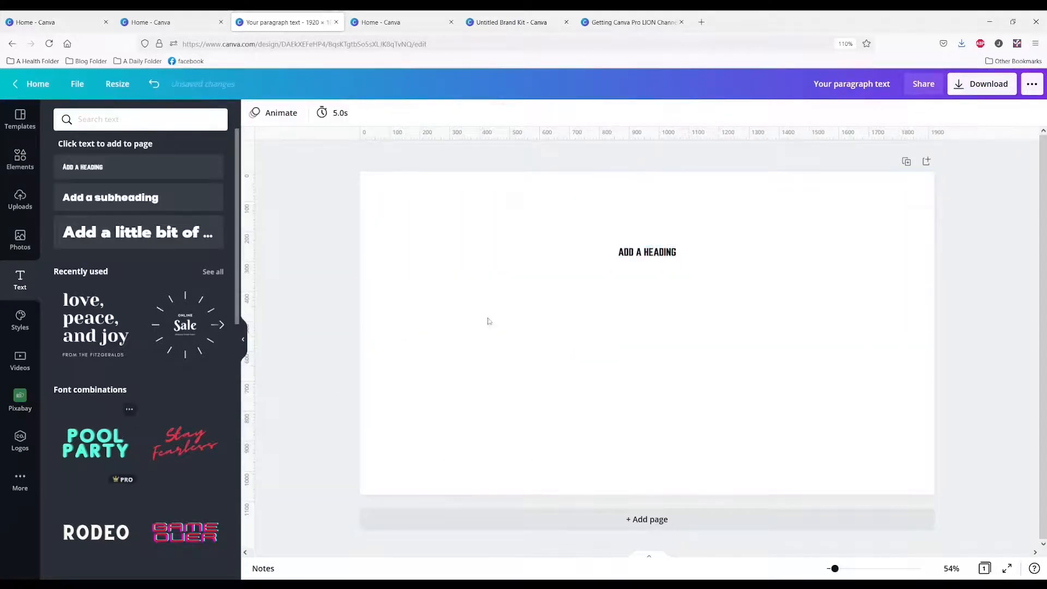
{"action": "left_click_drag", "start_coordinate": [631, 258], "coordinate": [521, 294]}
{"action": "key", "text": "Delete"}
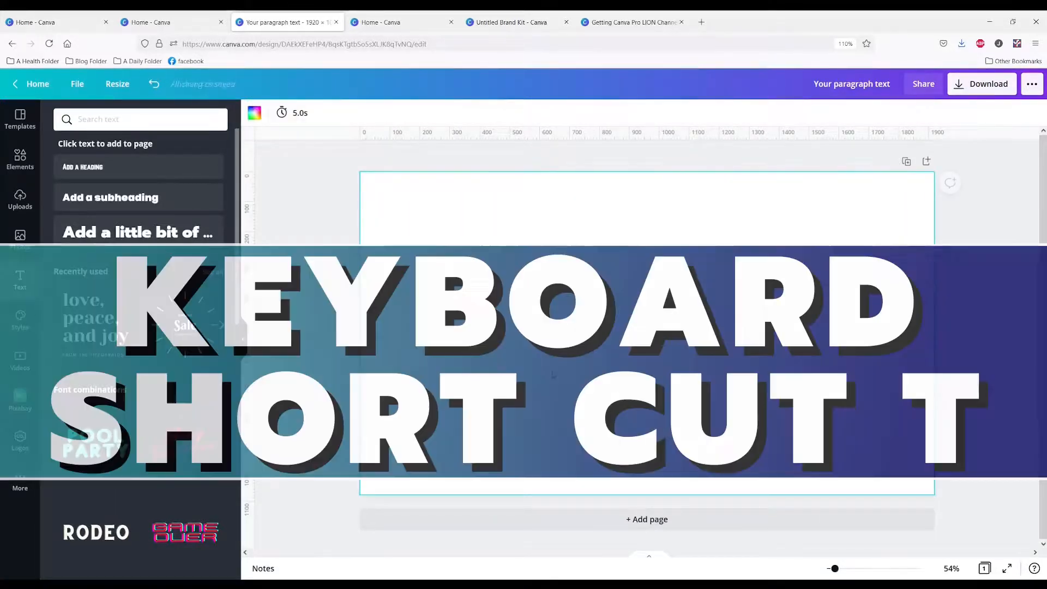
Add a default text box, select its text and open the font list to view the brand fonts
{"action": "key", "text": "t"}
{"action": "left_click", "coordinate": [646, 378]}
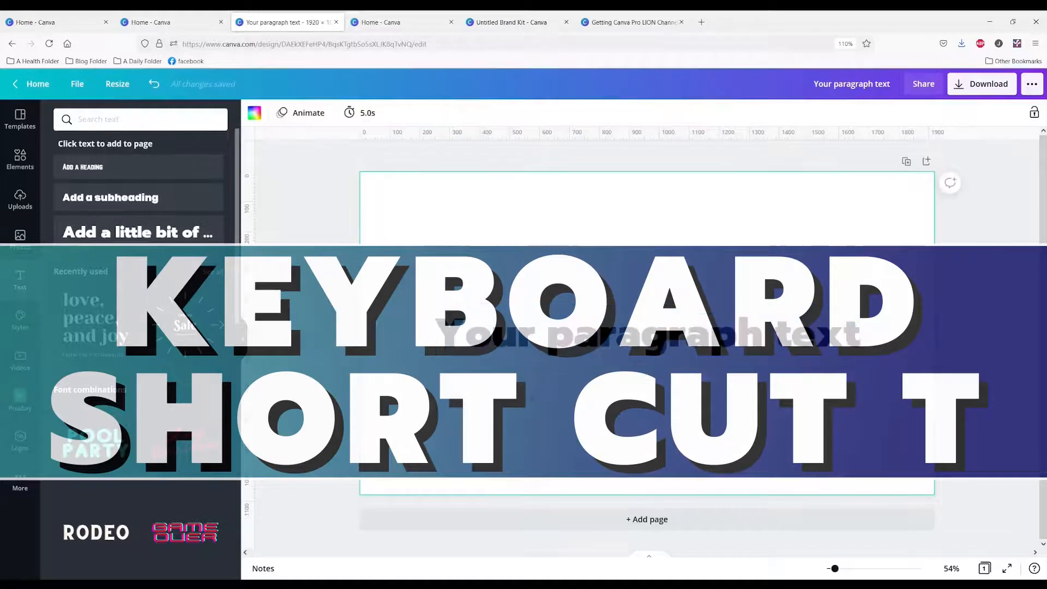
{"action": "left_click", "coordinate": [647, 334]}
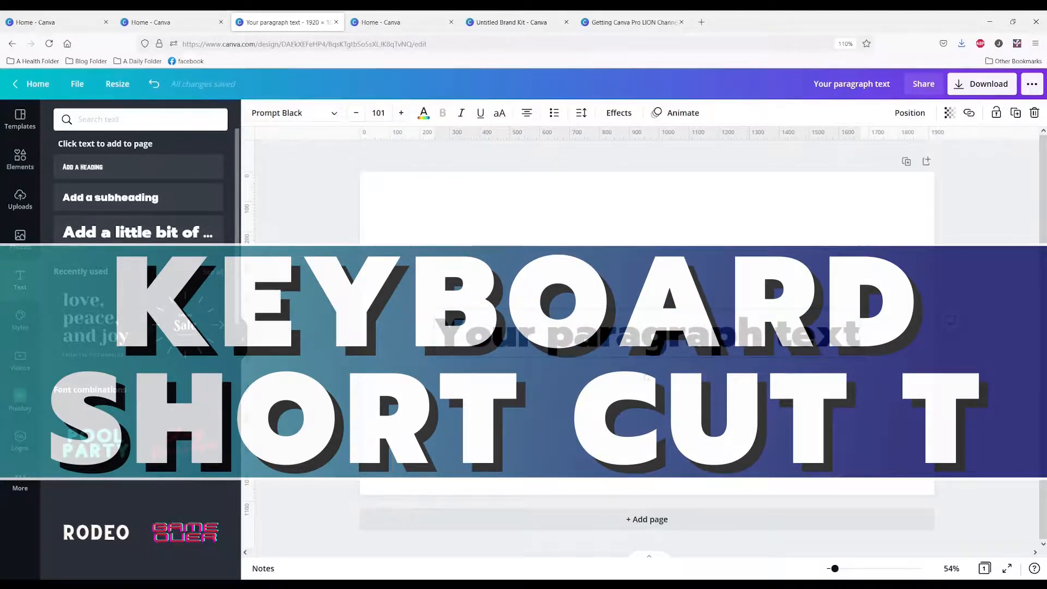
{"action": "double_click", "coordinate": [539, 342]}
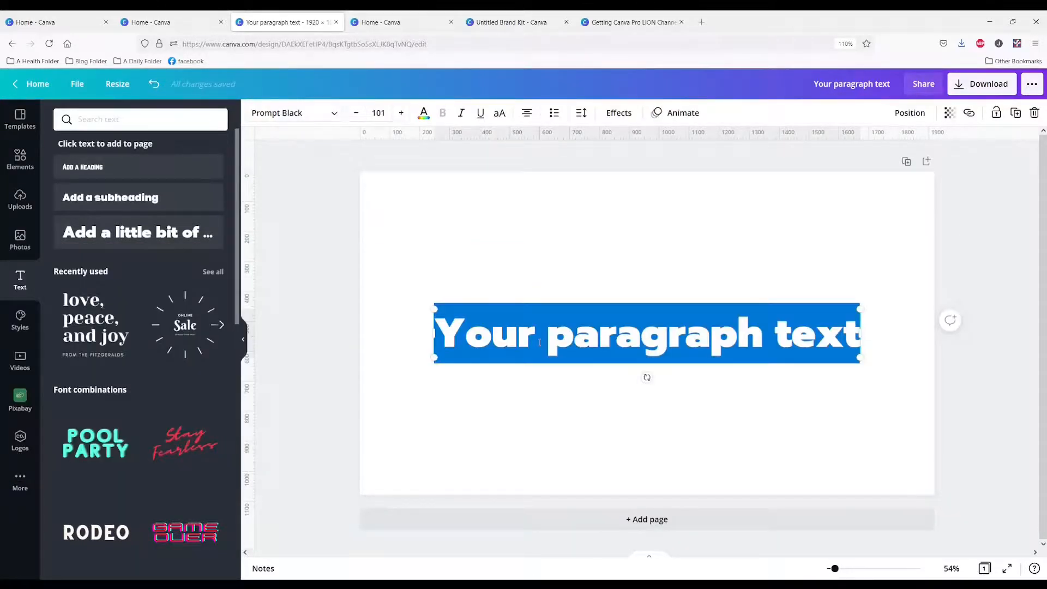
{"action": "left_click", "coordinate": [331, 115]}
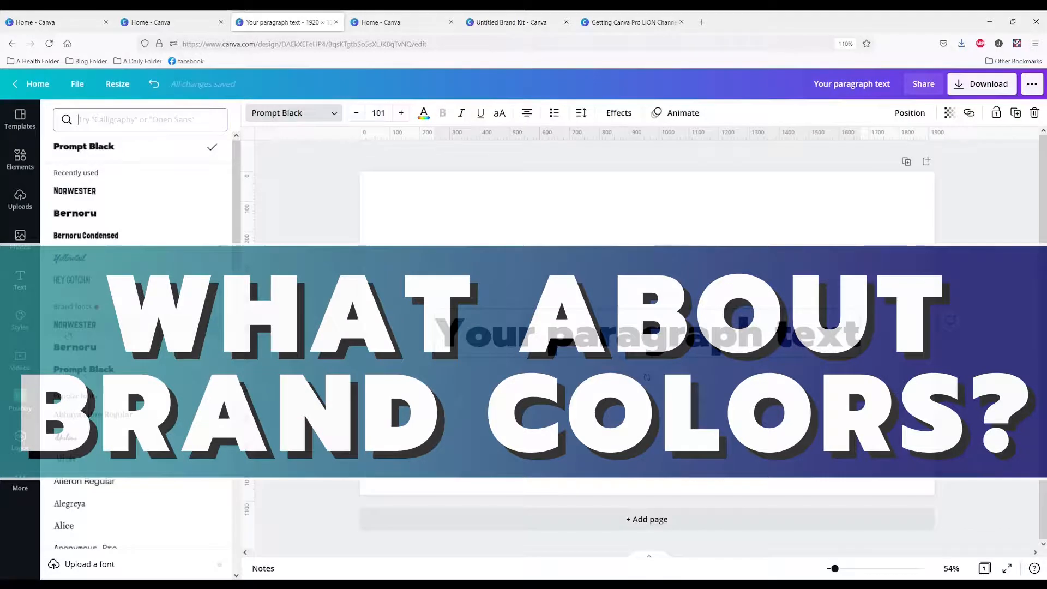
Apply the Norwester brand font to the text box, move it slightly up the page and open its text color options
{"action": "left_click", "coordinate": [97, 197]}
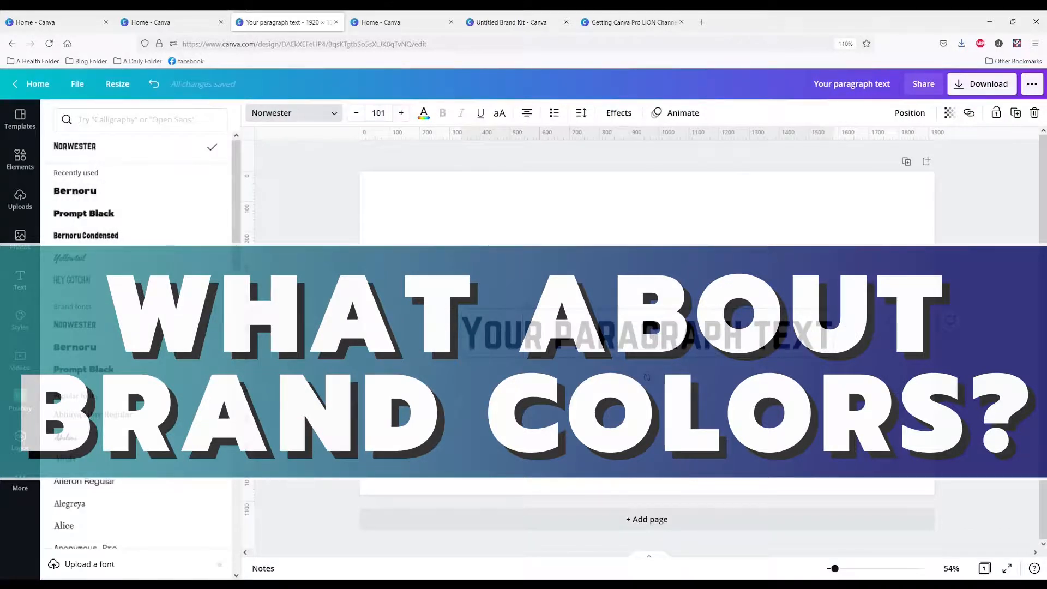
{"action": "left_click_drag", "start_coordinate": [526, 331], "coordinate": [509, 285]}
{"action": "left_click", "coordinate": [508, 306]}
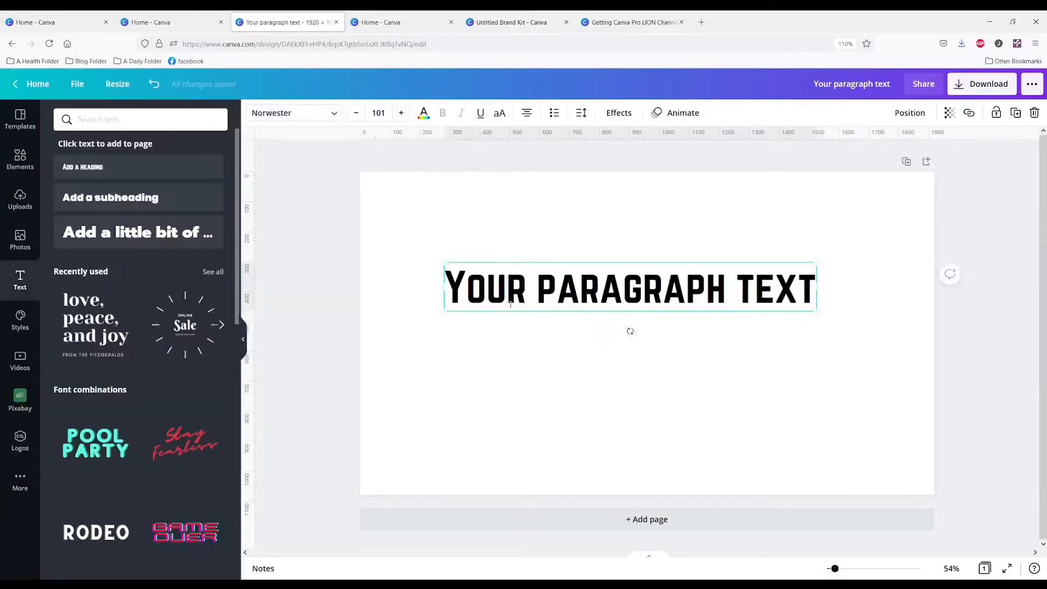
{"action": "left_click", "coordinate": [424, 113]}
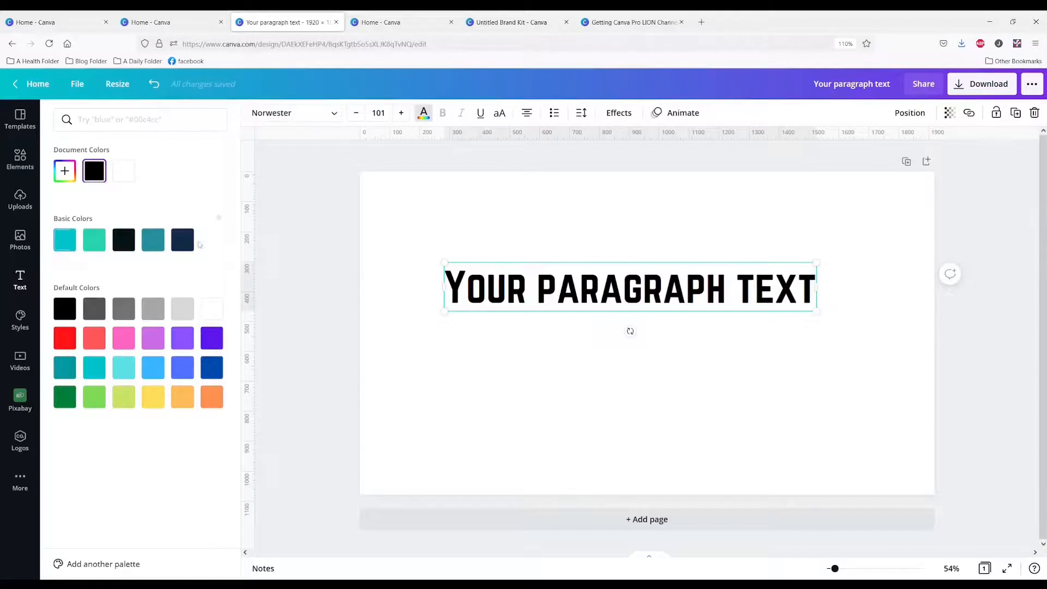
Leave the design, open the Brand Kit and add two new colors to the Basic Colors palette
{"action": "left_click", "coordinate": [20, 159]}
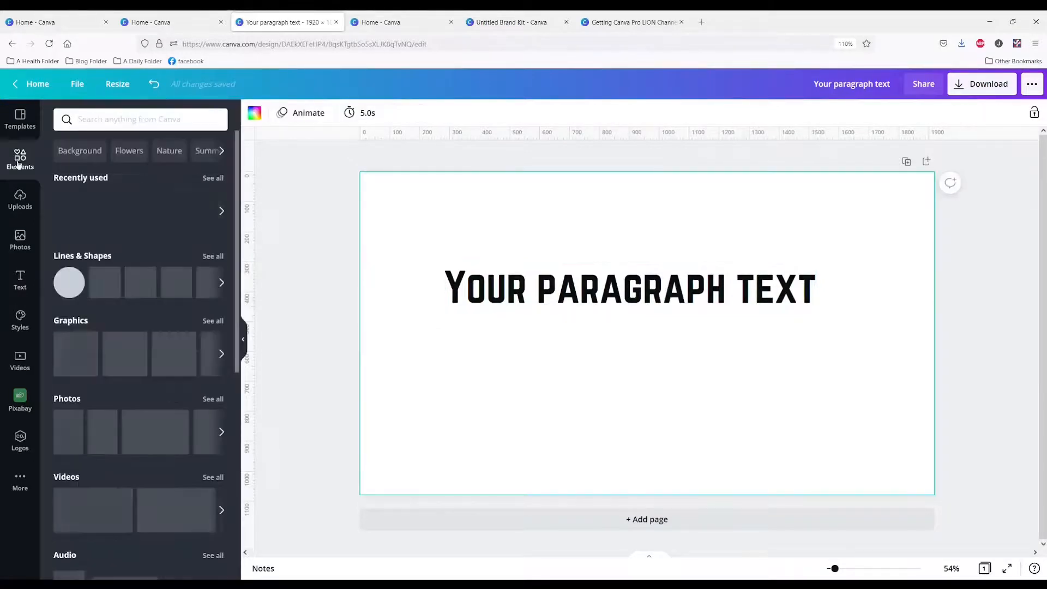
{"action": "left_click", "coordinate": [33, 84]}
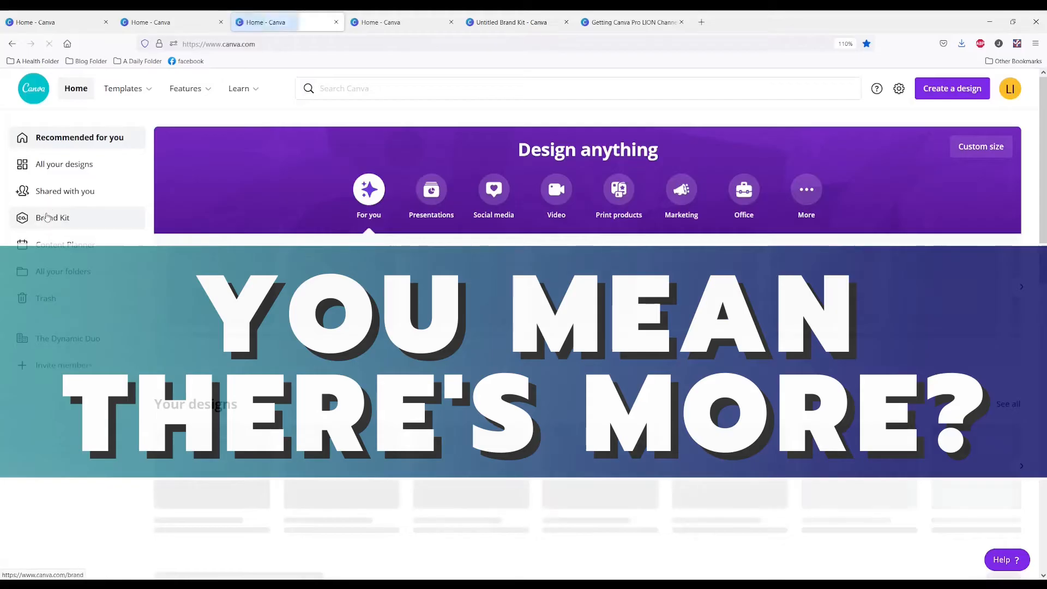
{"action": "left_click", "coordinate": [47, 218]}
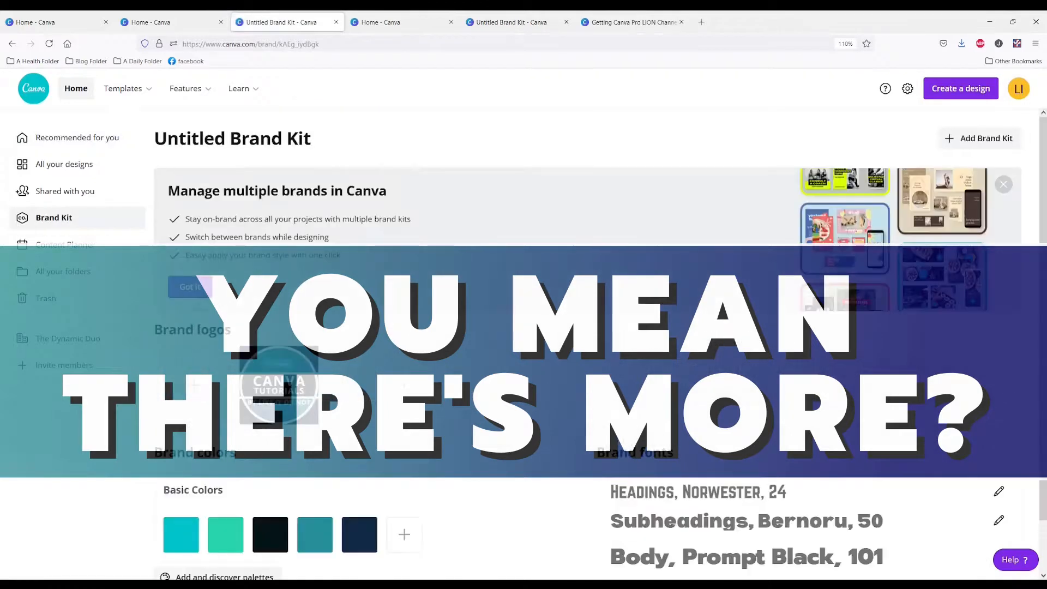
{"action": "scroll", "coordinate": [404, 469], "scroll_direction": "down", "scroll_amount": 1}
{"action": "left_click", "coordinate": [404, 483]}
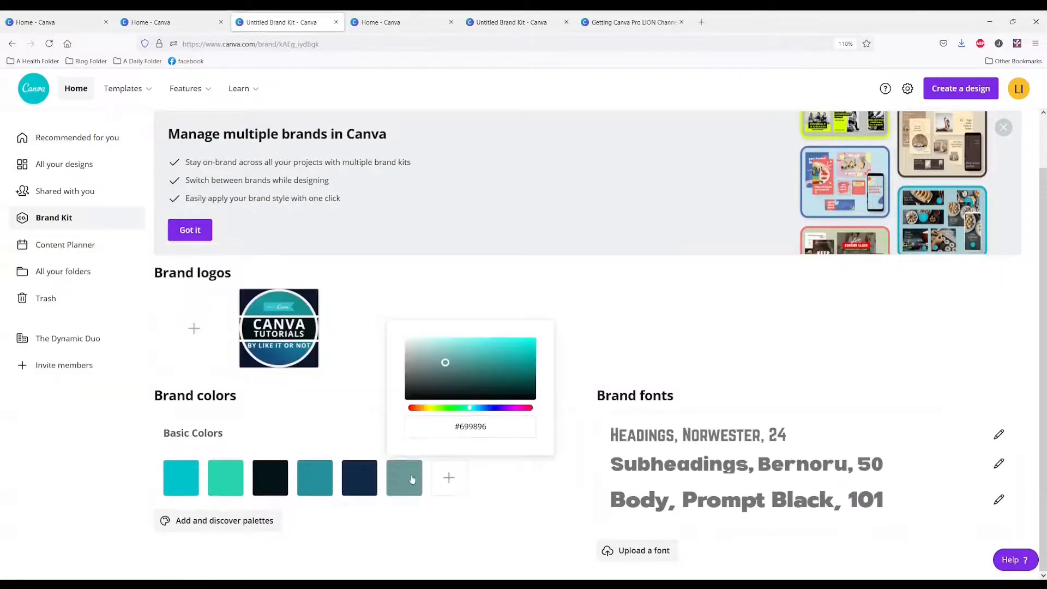
{"action": "left_click", "coordinate": [449, 478]}
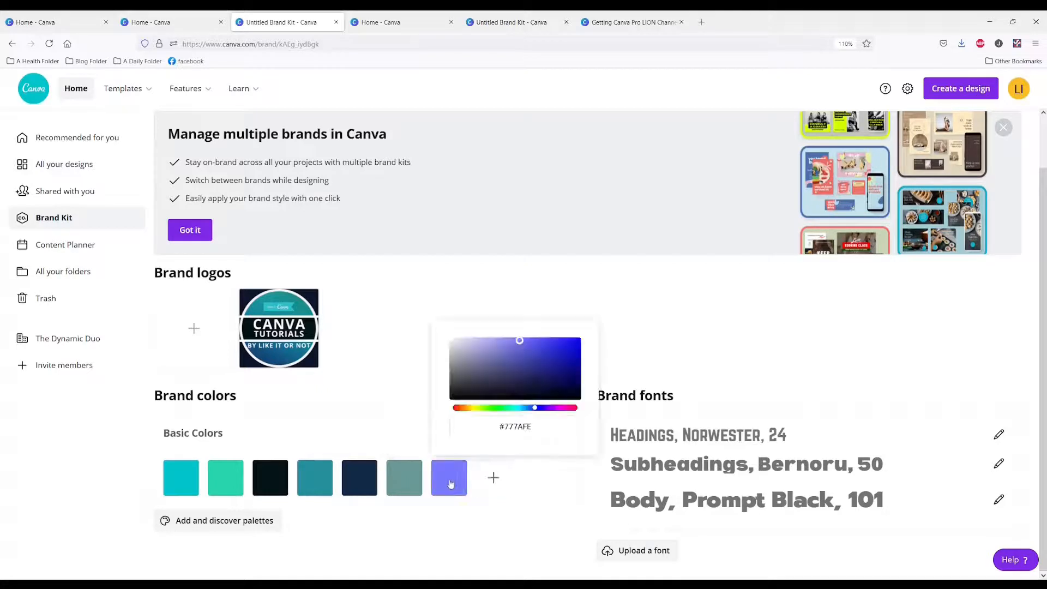
Set the first added brand color to white, #FFFFFF
{"action": "left_click", "coordinate": [414, 480]}
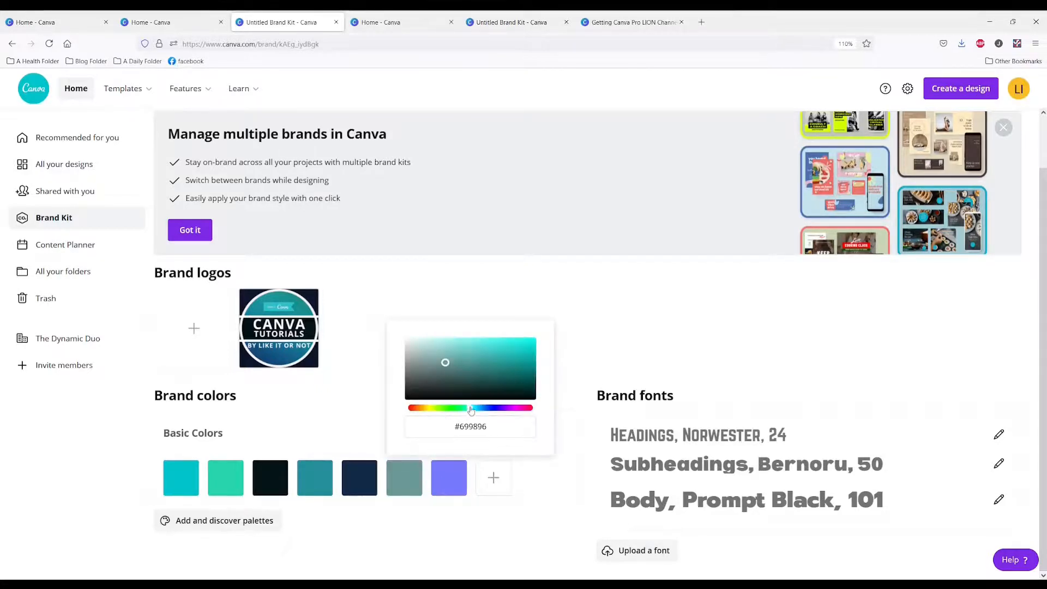
{"action": "left_click_drag", "start_coordinate": [446, 365], "coordinate": [369, 323]}
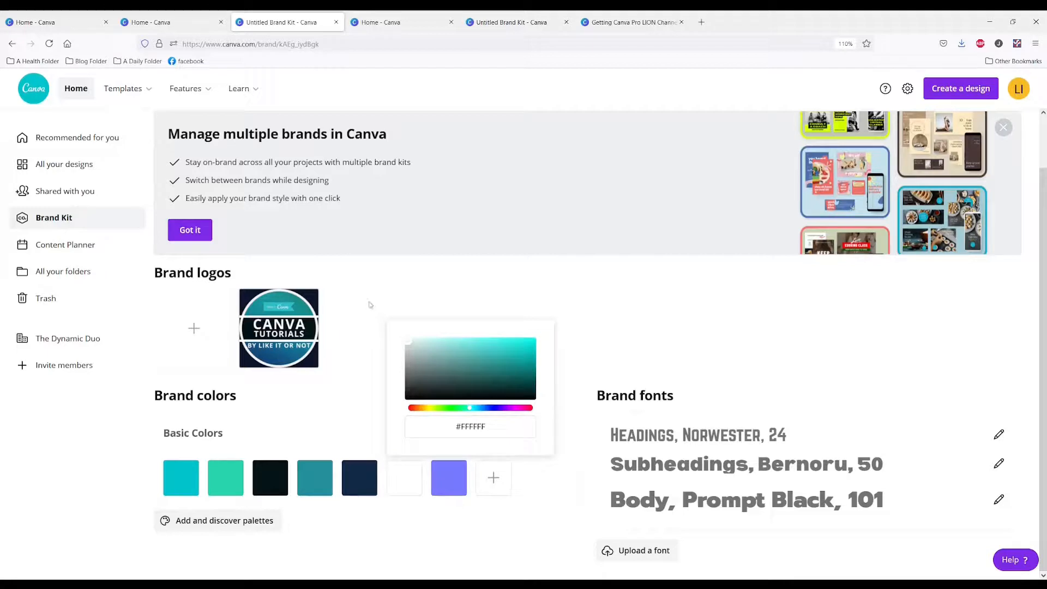
{"action": "left_click", "coordinate": [454, 491]}
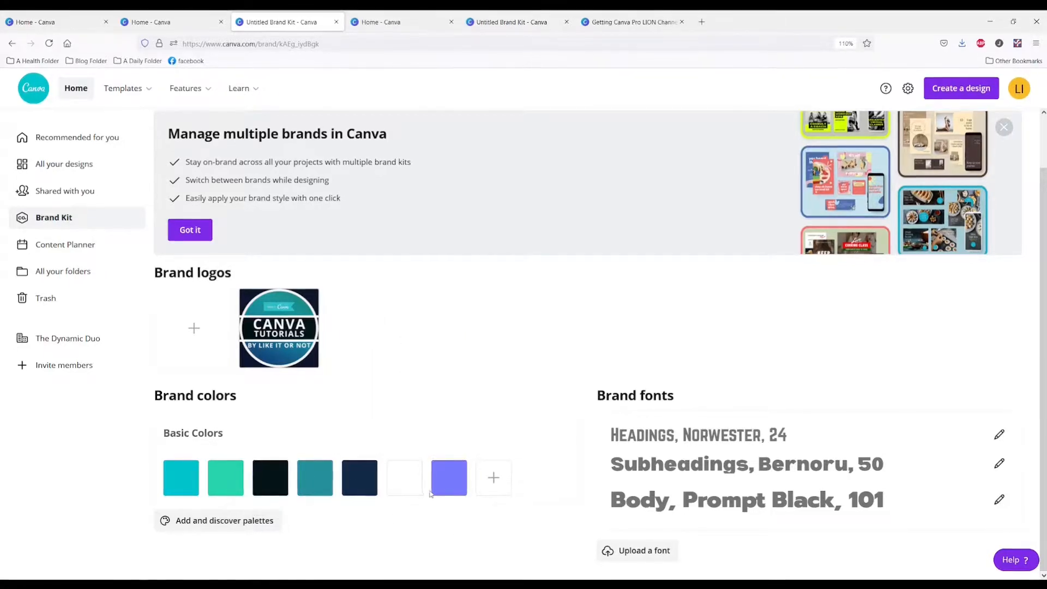
{"action": "left_click", "coordinate": [412, 485]}
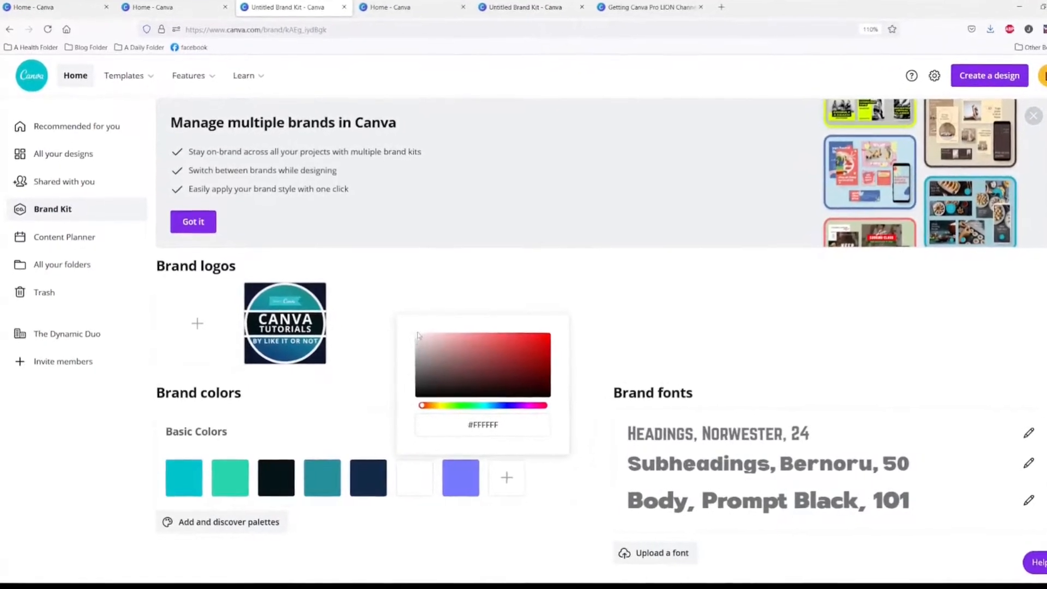
{"action": "left_click_drag", "start_coordinate": [417, 335], "coordinate": [434, 314]}
{"action": "left_click", "coordinate": [493, 485]}
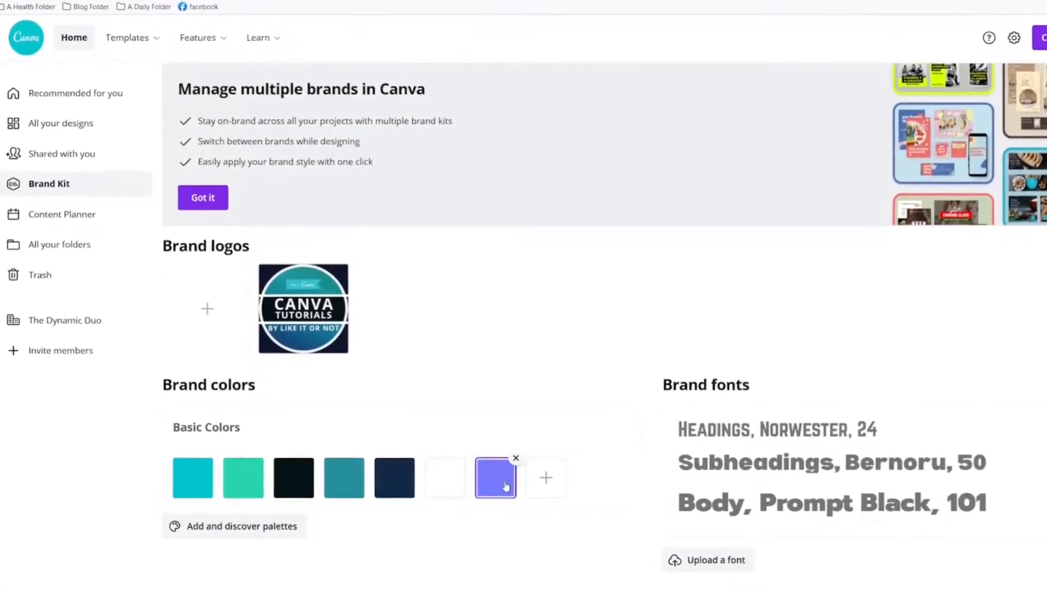
Set the second added brand color to black and close its color picker
{"action": "left_click", "coordinate": [506, 486]}
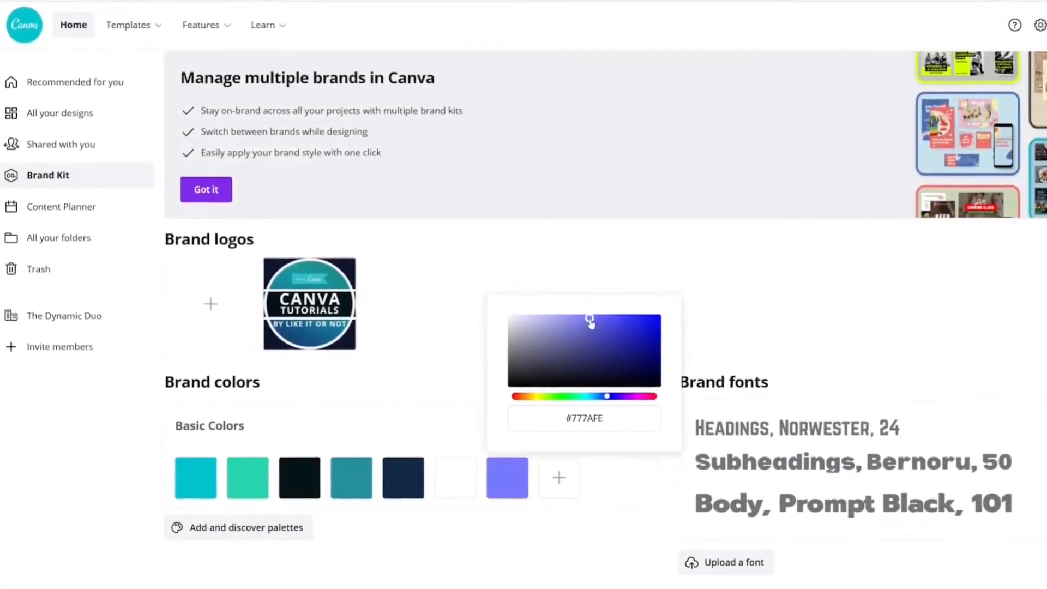
{"action": "left_click_drag", "start_coordinate": [590, 322], "coordinate": [505, 390]}
{"action": "left_click", "coordinate": [432, 403]}
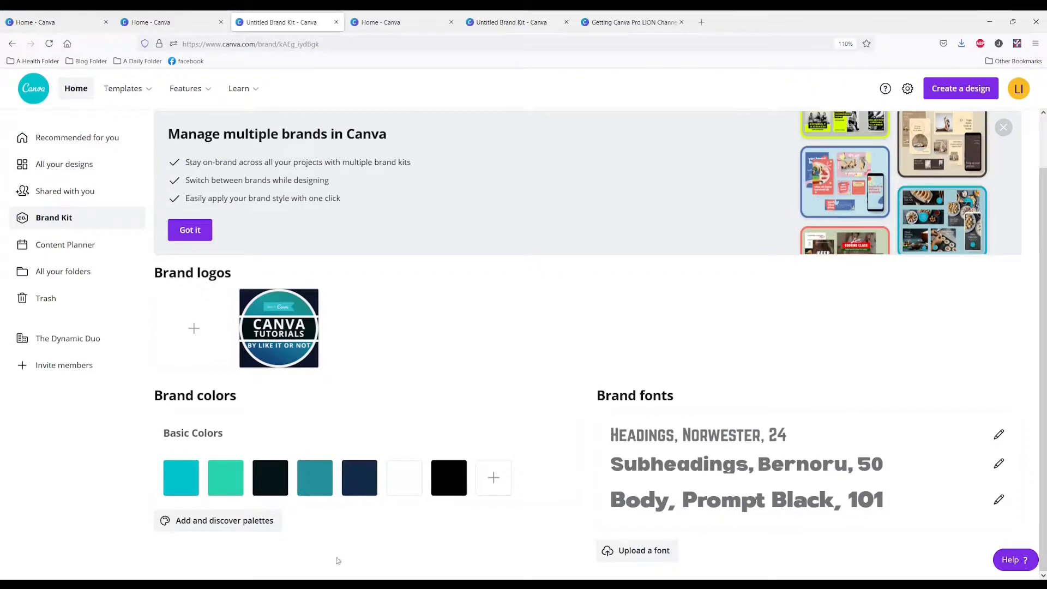
{"action": "scroll", "coordinate": [334, 565], "scroll_direction": "up", "scroll_amount": 1}
{"action": "scroll", "coordinate": [330, 570], "scroll_direction": "down", "scroll_amount": 1}
Return to the home page and move the three test designs named "Your paragraph text" to the trash
{"action": "left_click", "coordinate": [80, 93]}
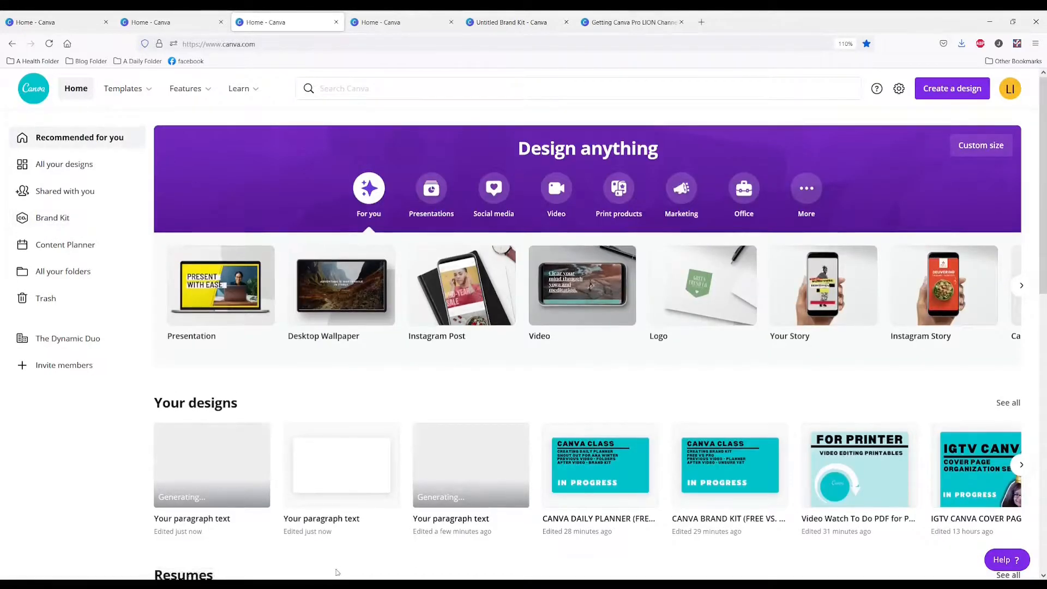
{"action": "scroll", "coordinate": [334, 567], "scroll_direction": "down", "scroll_amount": 3}
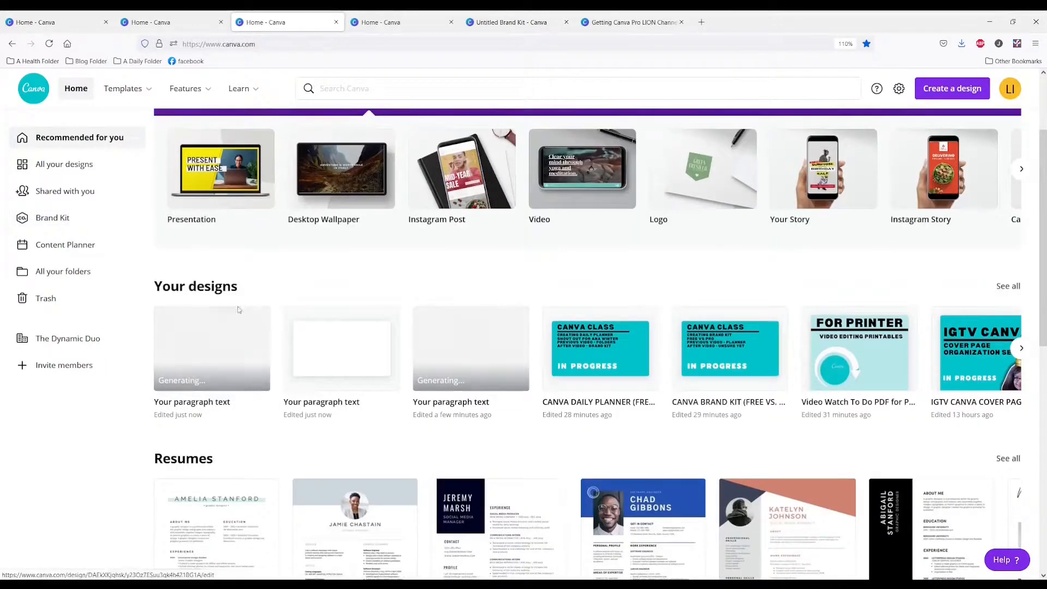
{"action": "left_click", "coordinate": [258, 319]}
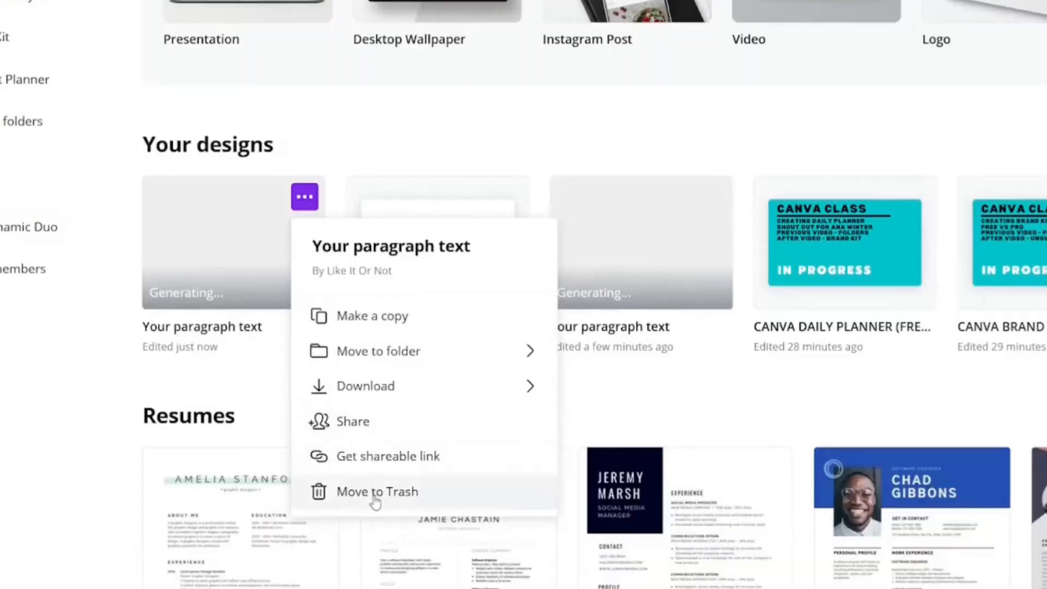
{"action": "left_click", "coordinate": [308, 506]}
{"action": "left_click", "coordinate": [304, 196]}
{"action": "left_click", "coordinate": [362, 491]}
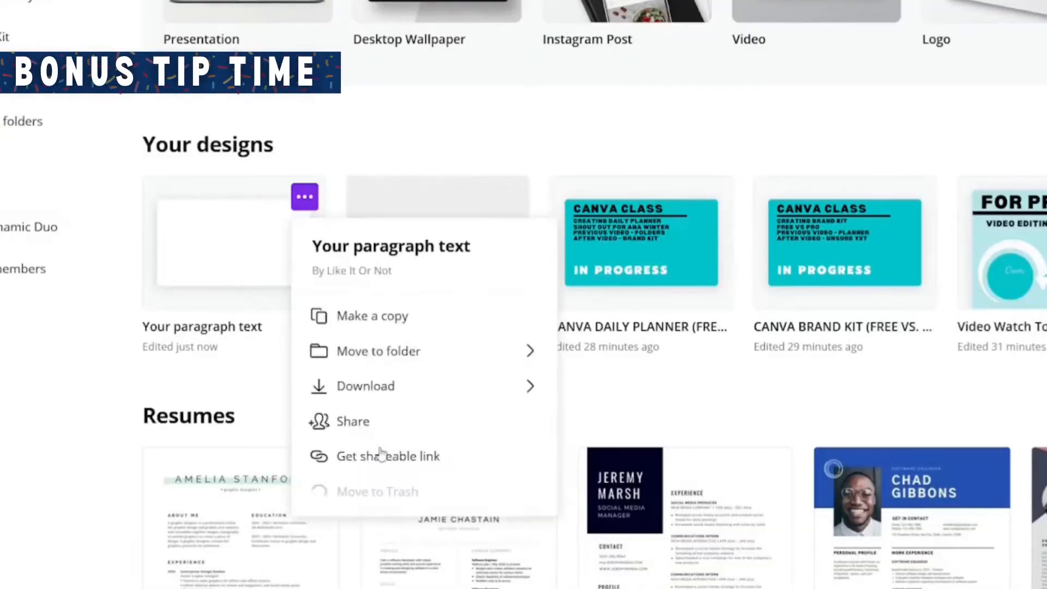
{"action": "left_click", "coordinate": [305, 197]}
{"action": "left_click", "coordinate": [363, 499]}
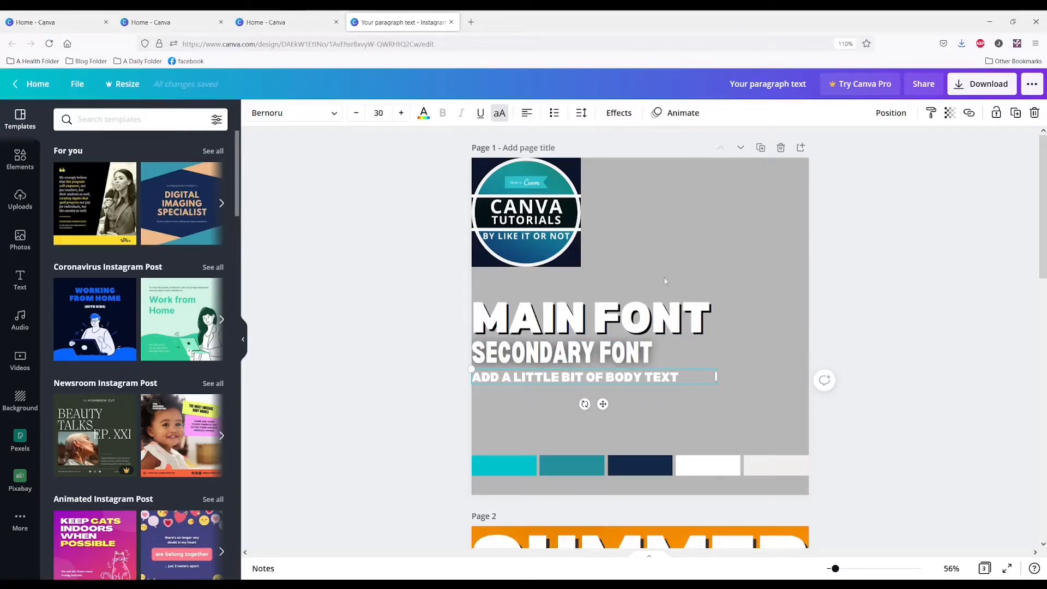
On page 1 of the homemade brand kit, enlarge the MAIN FONT text to nearly the page width and narrow the SECONDARY FONT text box
{"action": "left_click", "coordinate": [661, 332]}
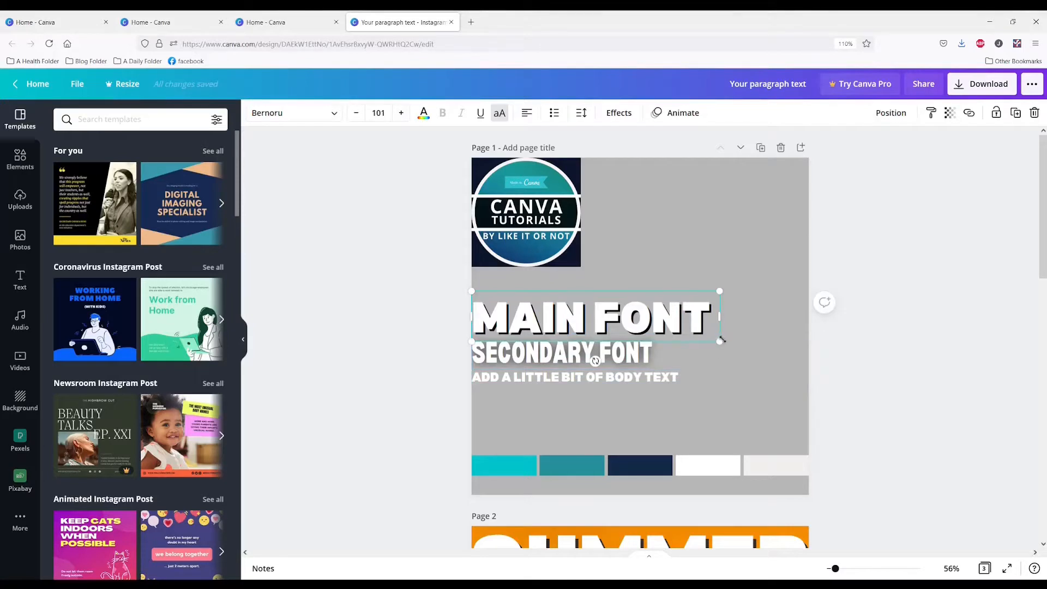
{"action": "left_click_drag", "start_coordinate": [720, 342], "coordinate": [764, 309]}
{"action": "left_click", "coordinate": [607, 346]}
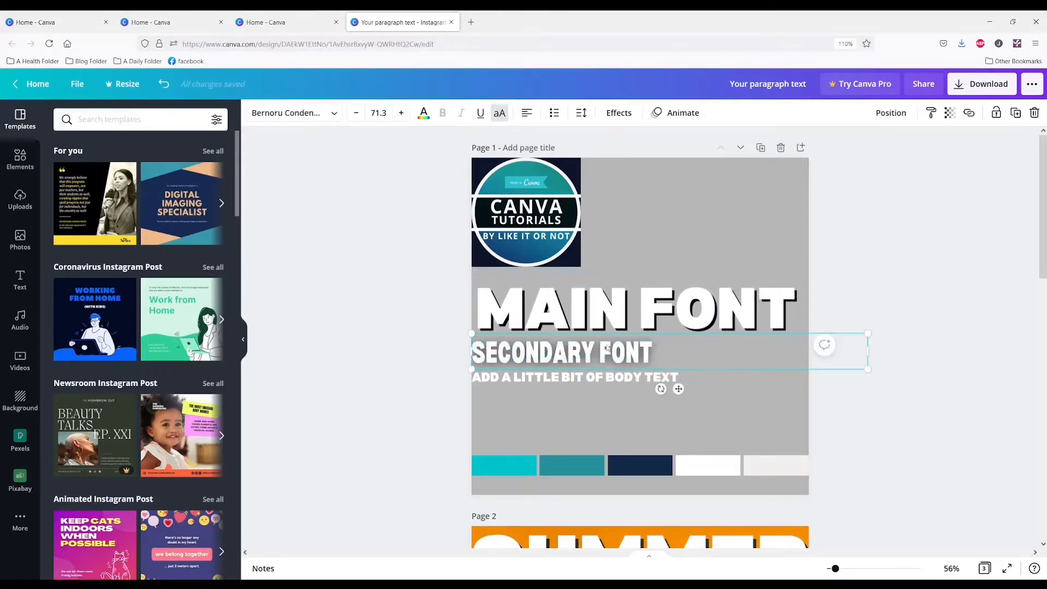
{"action": "left_click_drag", "start_coordinate": [867, 354], "coordinate": [668, 356]}
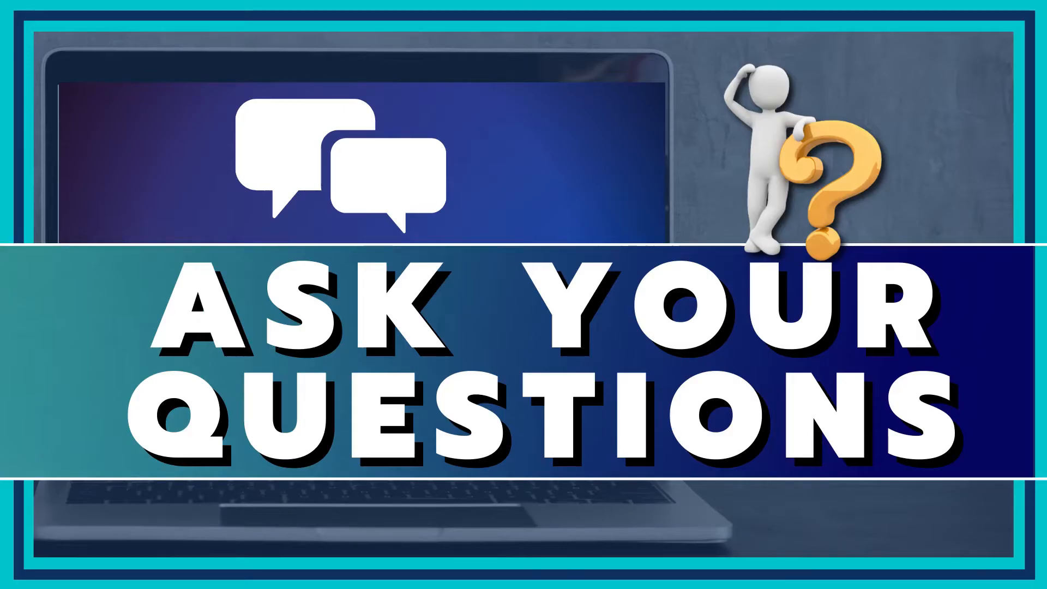